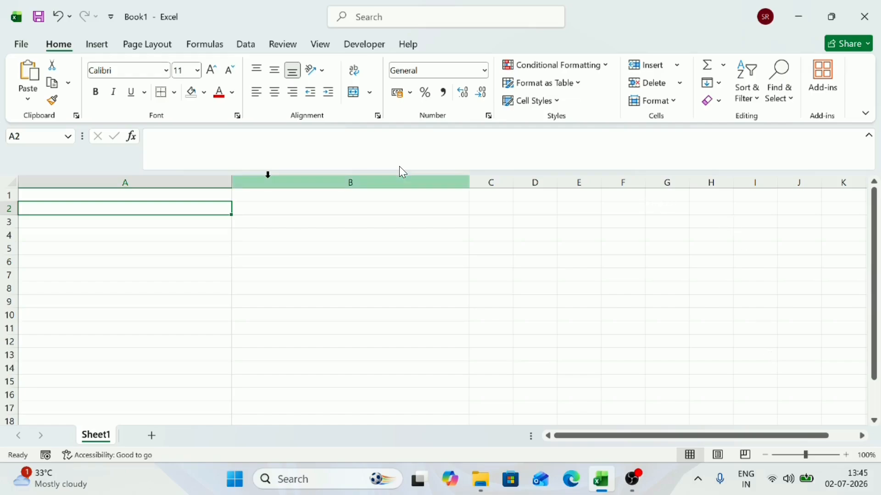
Step: Widen column A until it spans nearly the whole visible sheet, and select cell A1
left_click_drag(233, 185, 850, 187)
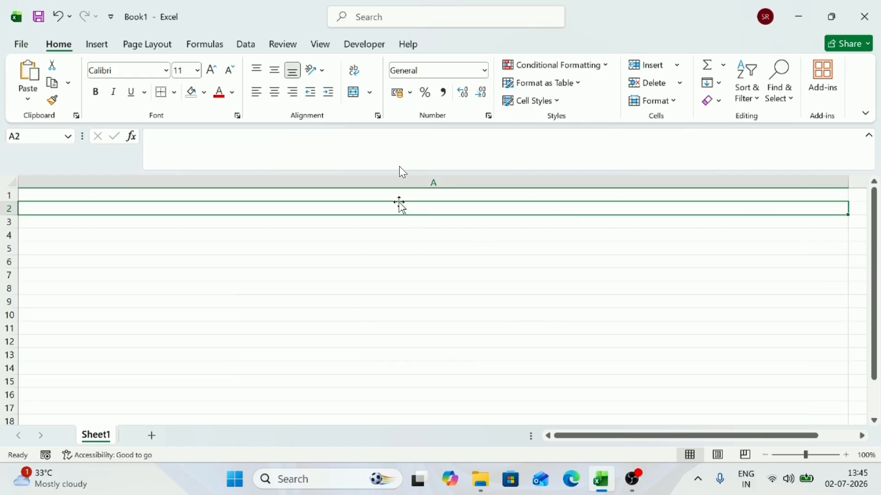
left_click(334, 195)
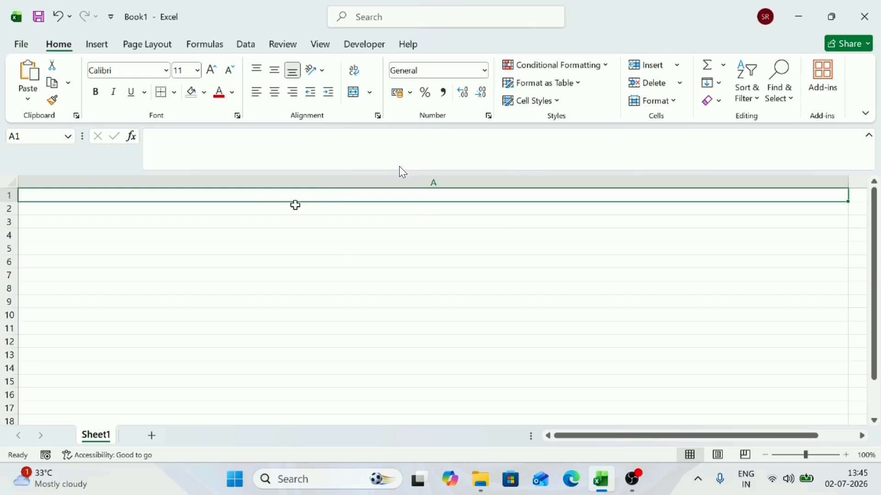
left_click(265, 210)
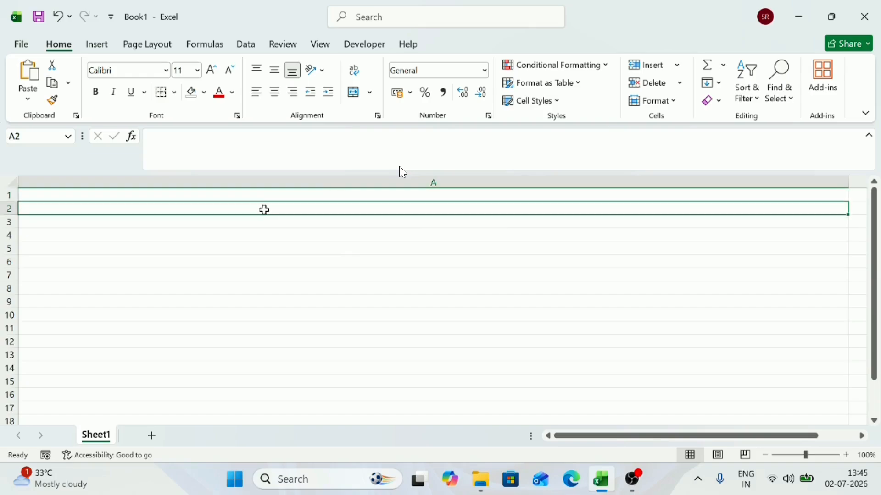
key("Up")
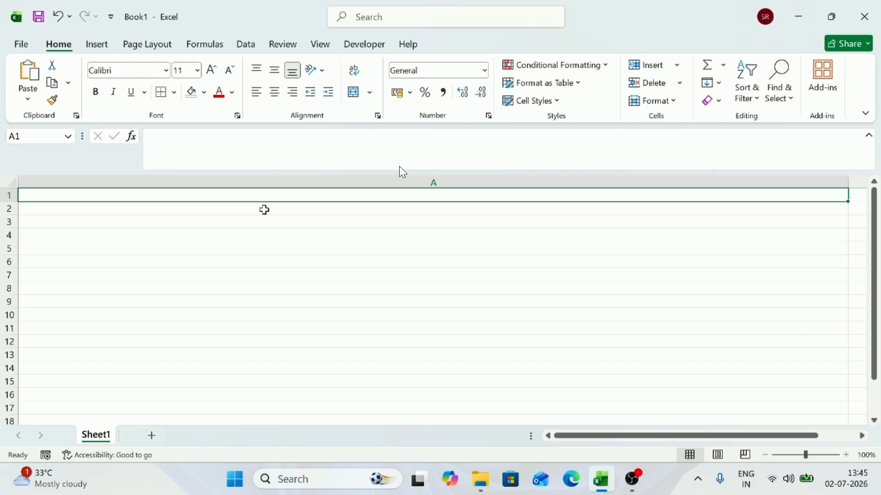
left_click(196, 223)
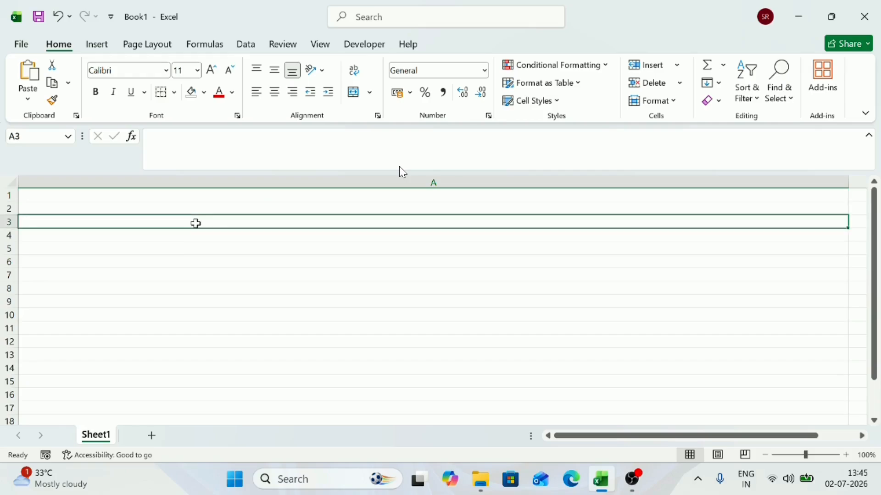
key("Up")
key("Up")
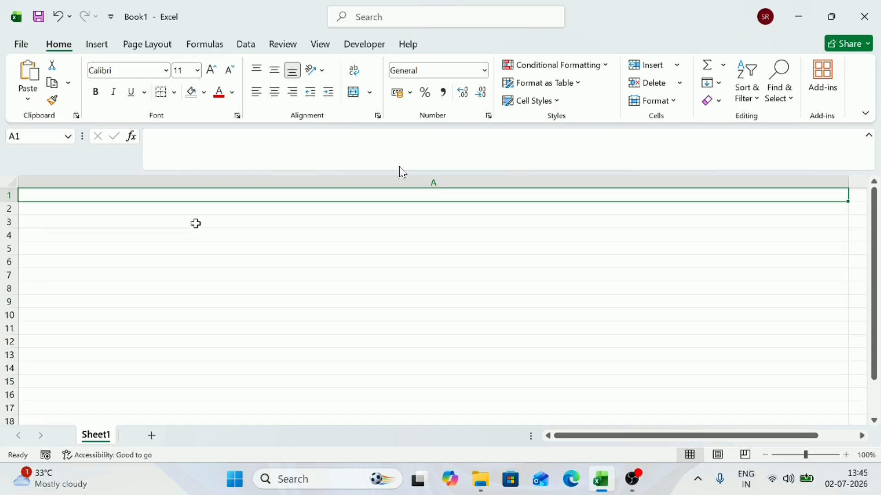
Step: Enter a record in cell A1 consisting of "Name -" with the person's first name, followed by ", Age - 26"
type("na")
key("BackSpace")
key("BackSpace")
type("a")
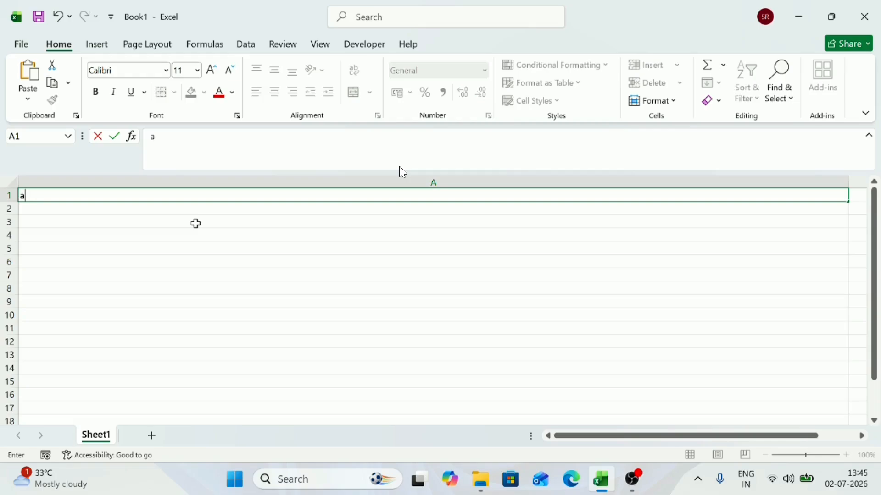
key("BackSpace")
type("Name - Soru")
key("BackSpace")
key("BackSpace")
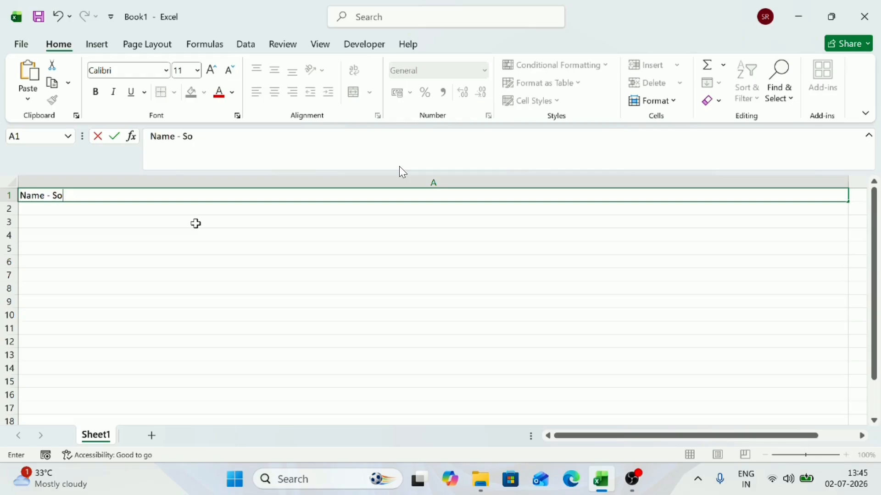
type("urav, Age")
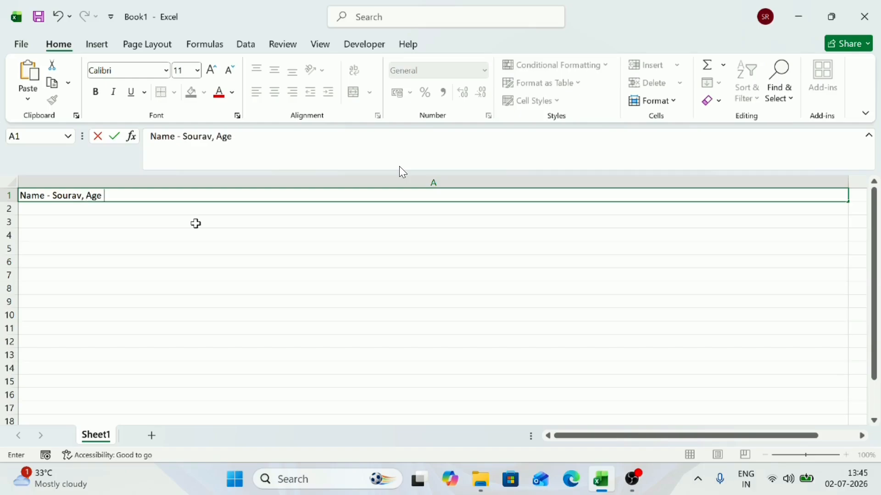
type(" - 26")
key("Return")
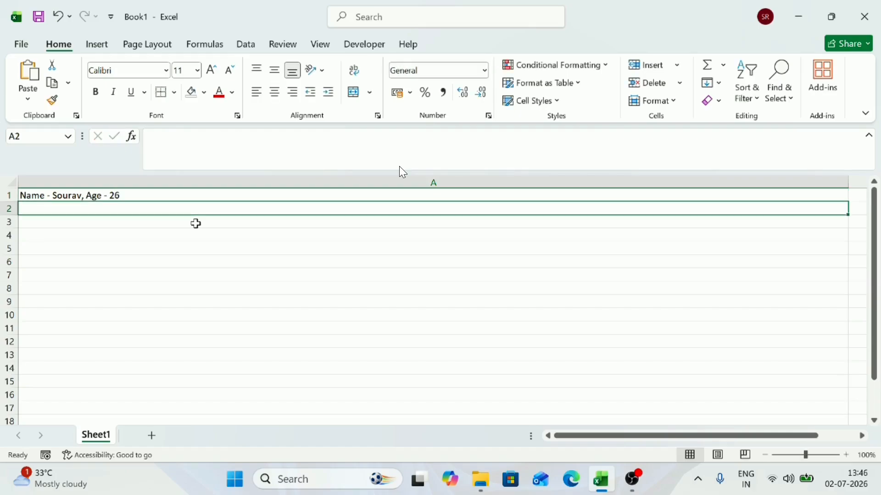
Step: Enter a second record in cell A2 in the same format, with another first name and "Age - 27"
type("Name - ")
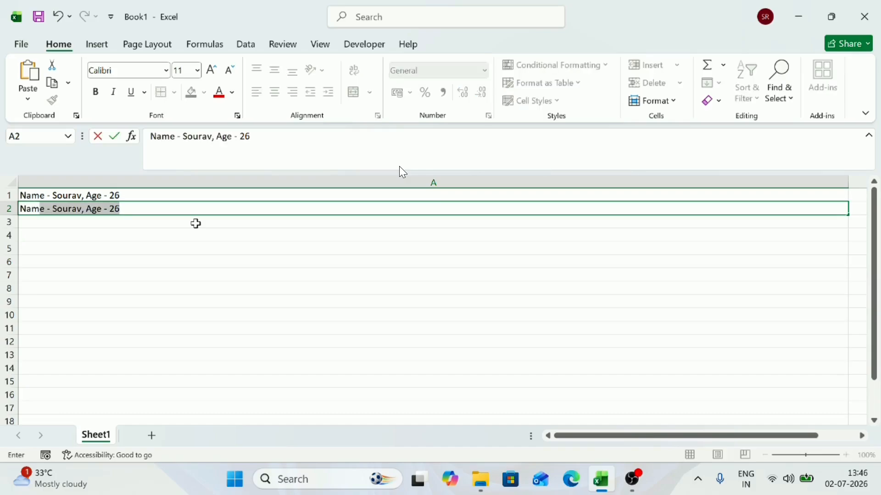
type("Sahil")
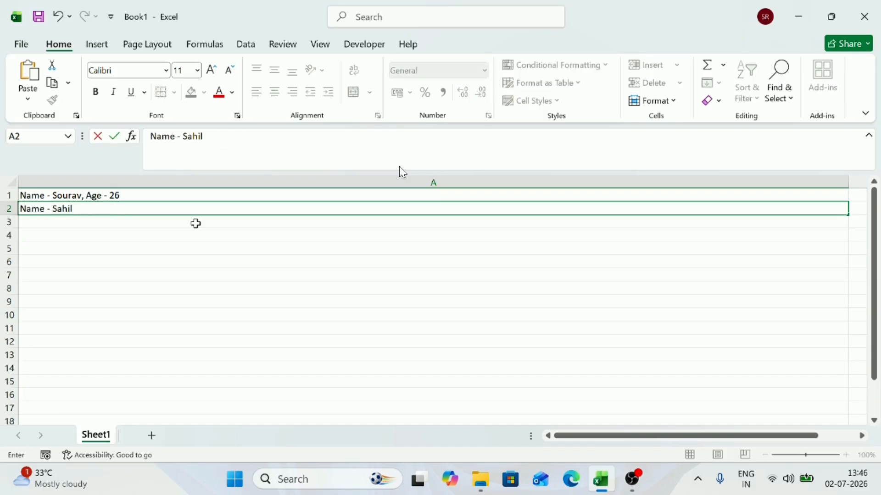
type(", Age - 27")
key("Return")
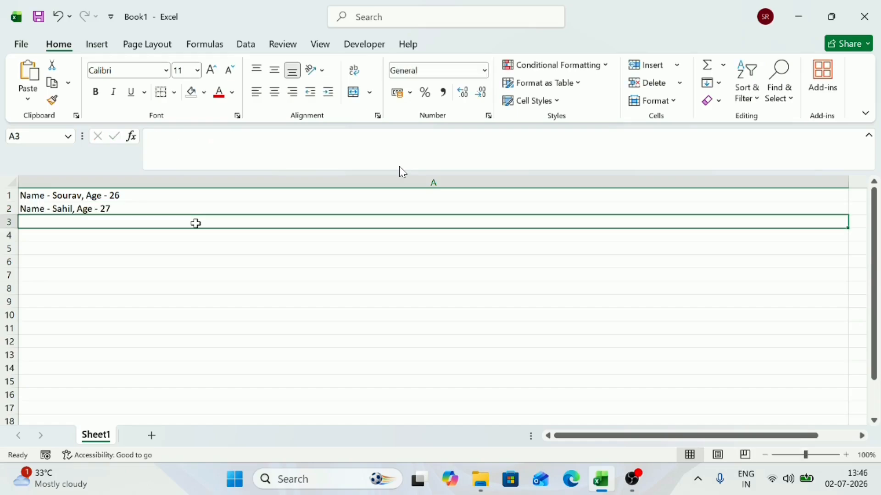
key("Up")
key("shift+Down")
key("shift+Down")
key("shift+Down")
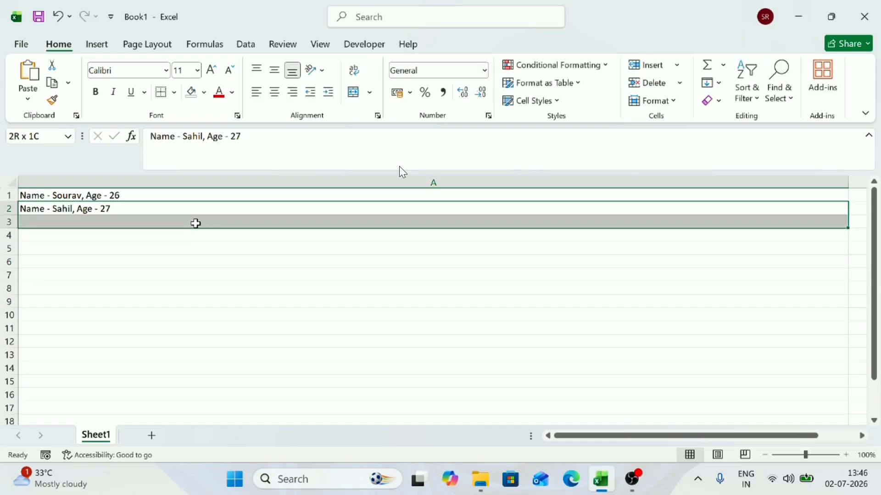
key("Down")
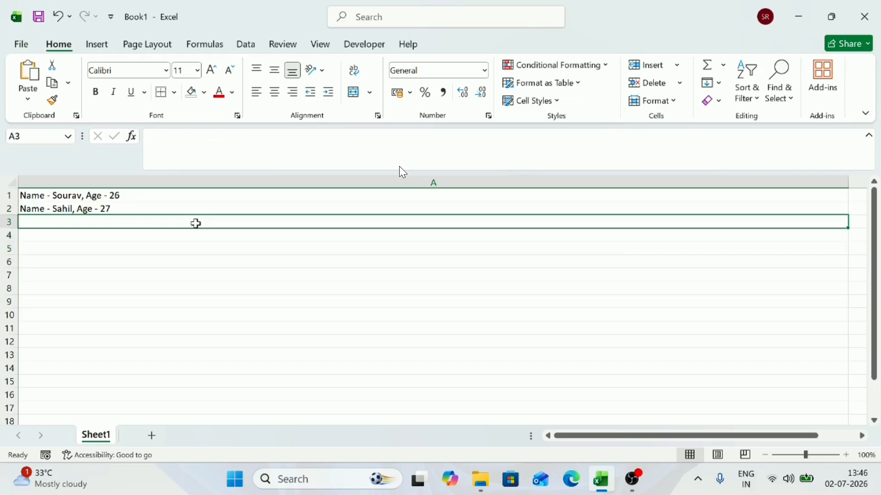
key("Up")
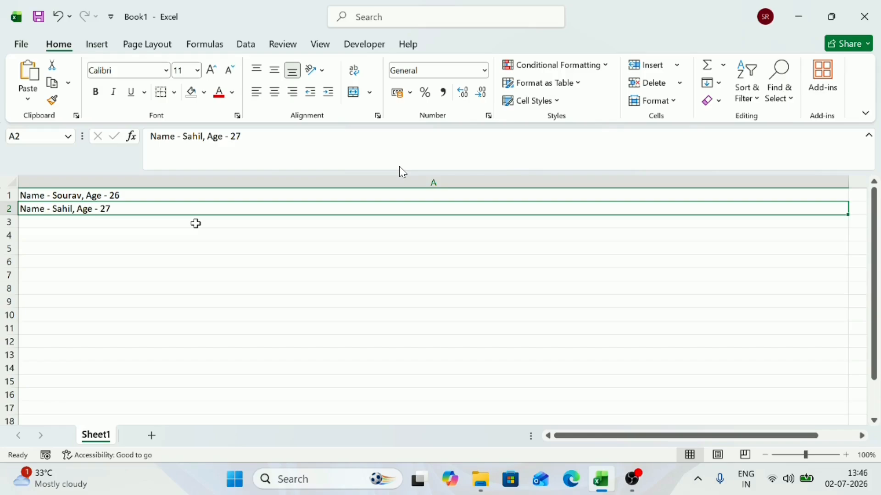
key("Down")
key("Down")
key("Down")
key("Up")
Step: Narrow column A so that it is just slightly wider than the text in its two records
key("Up")
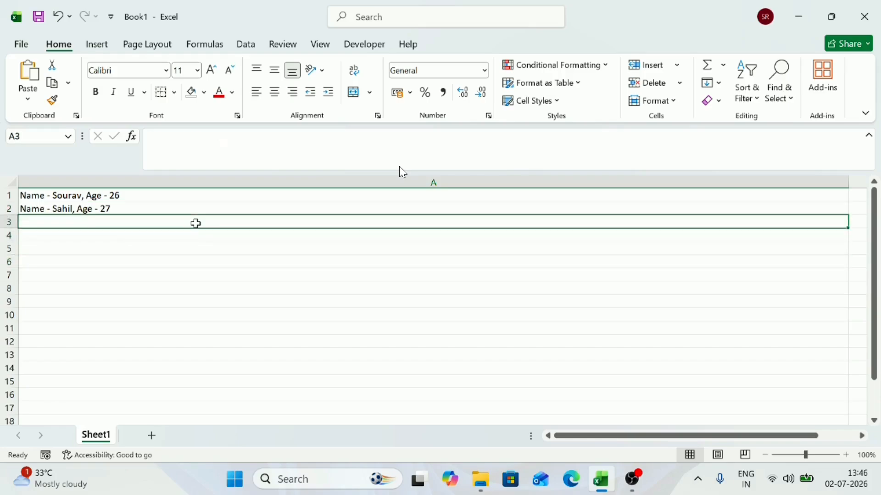
key("Up")
key("Up")
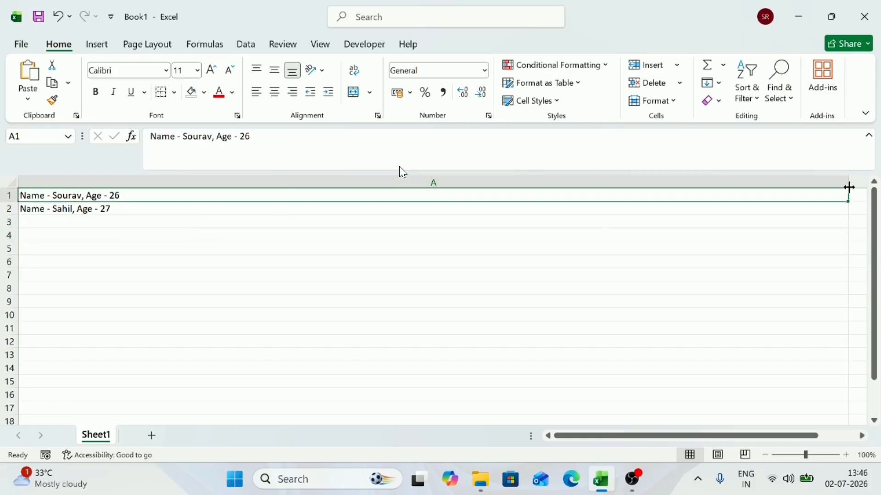
left_click_drag(850, 188, 141, 212)
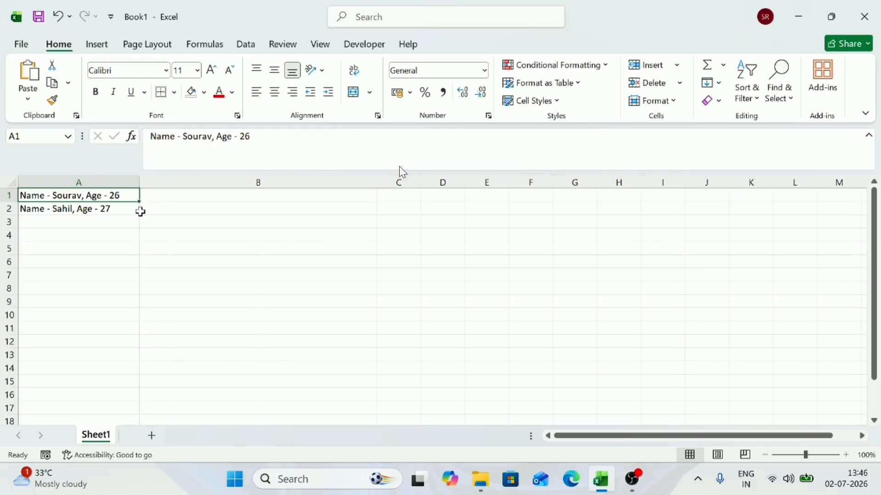
left_click(176, 197)
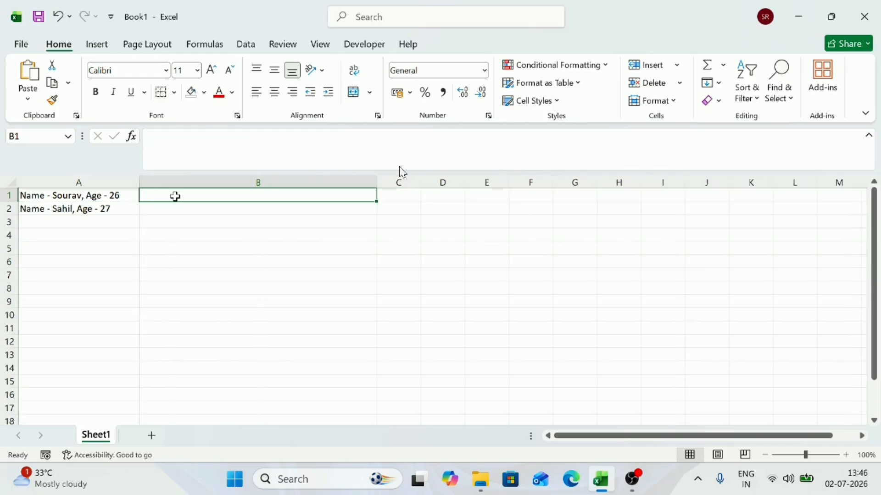
key("shift+Down")
key("shift+Down")
key("shift+Down")
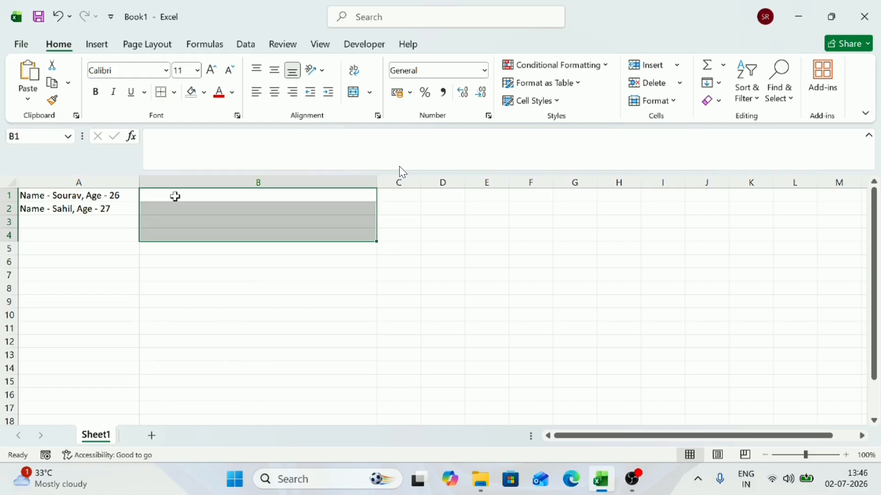
Step: Examine how cell addresses relate to rows and columns by selecting cell A1, row 1, column A and neighbouring rows and columns in turn
left_click(91, 195)
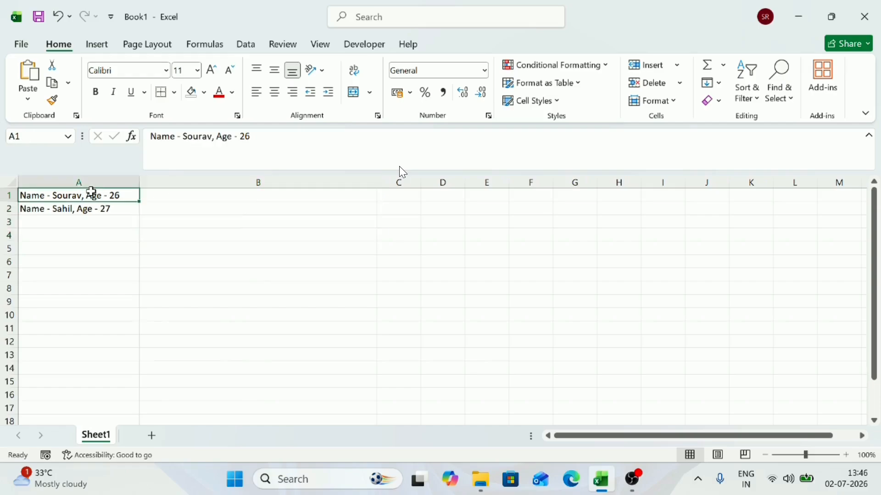
left_click_drag(7, 200, 7, 198)
left_click(9, 196)
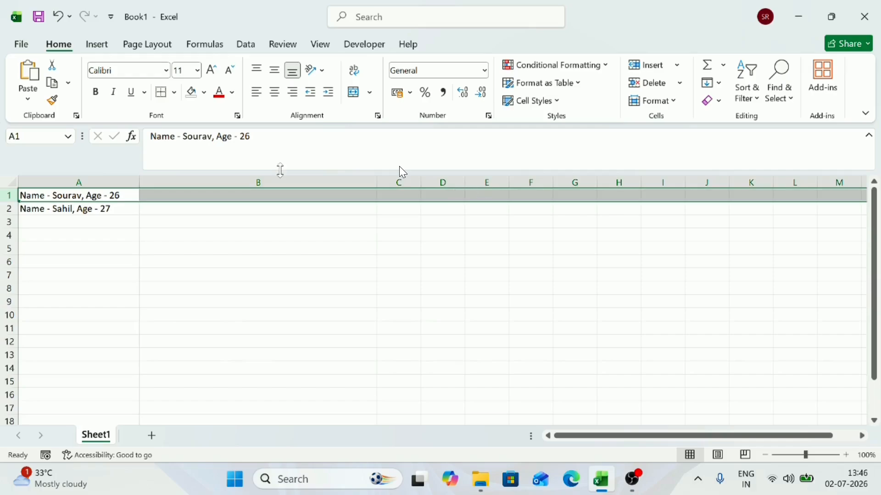
left_click(254, 195)
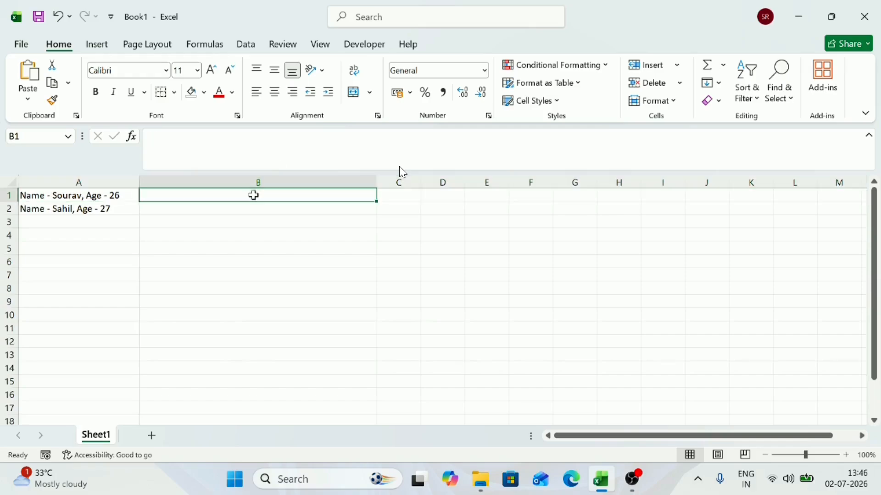
left_click(126, 198)
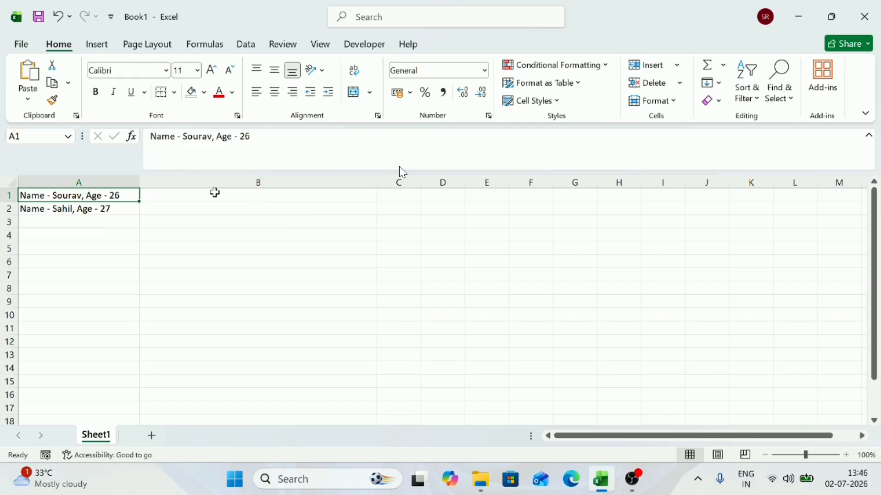
left_click(96, 181)
left_click(178, 181)
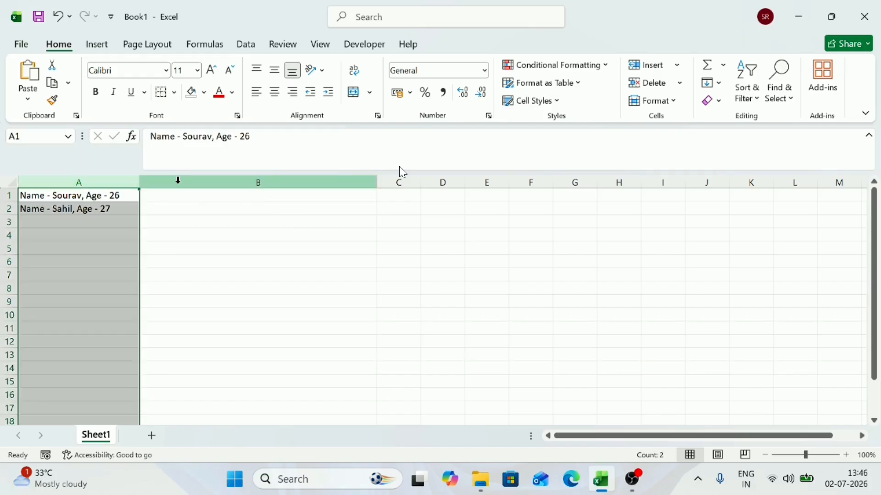
left_click(389, 179)
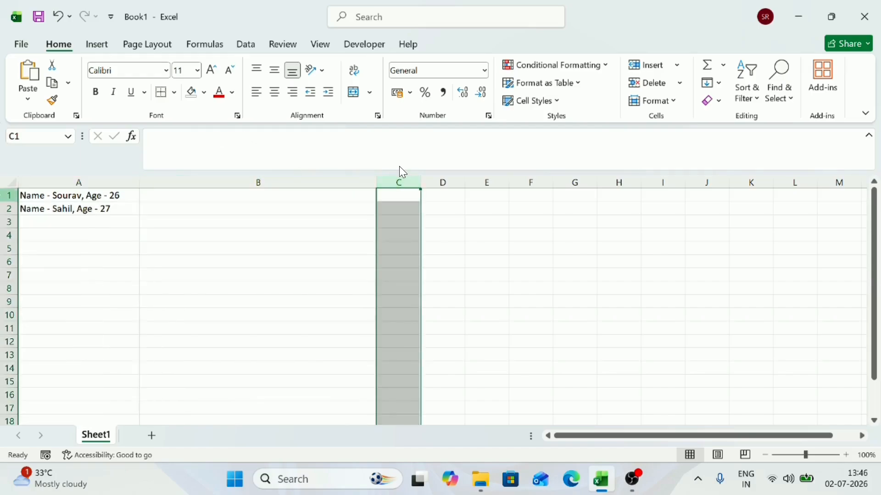
left_click(8, 197)
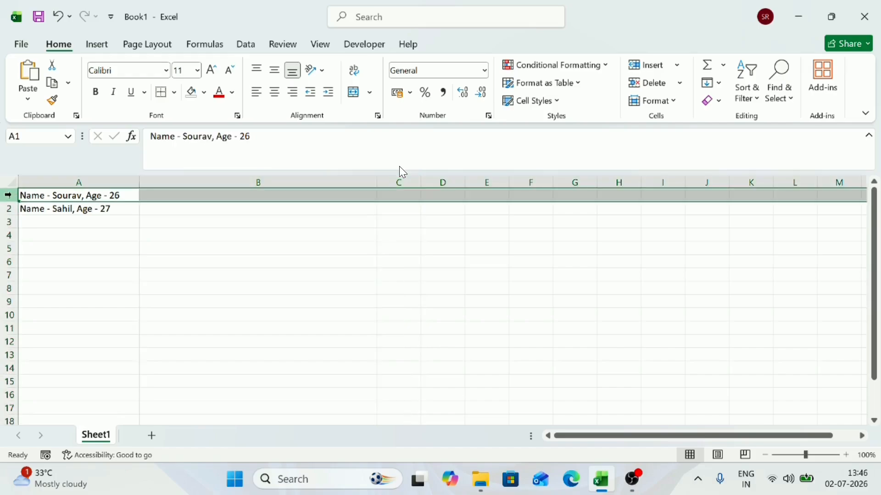
left_click(8, 209)
left_click(8, 223)
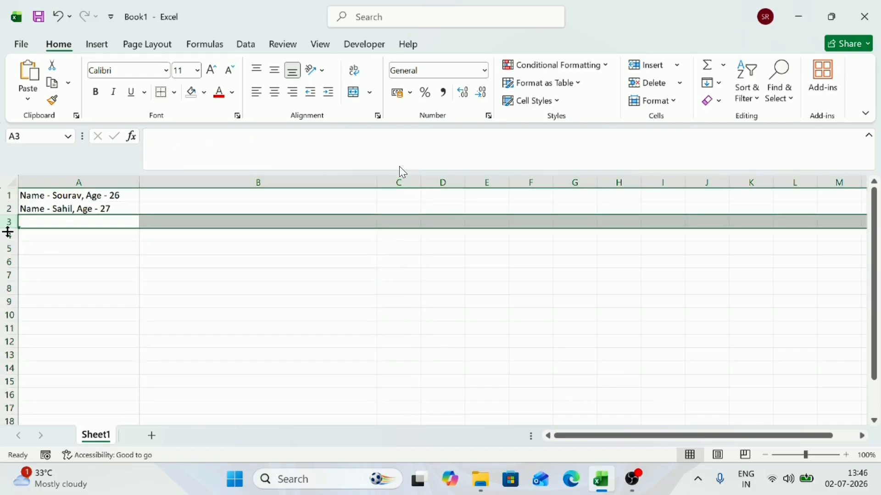
left_click_drag(9, 230, 9, 233)
left_click(76, 195)
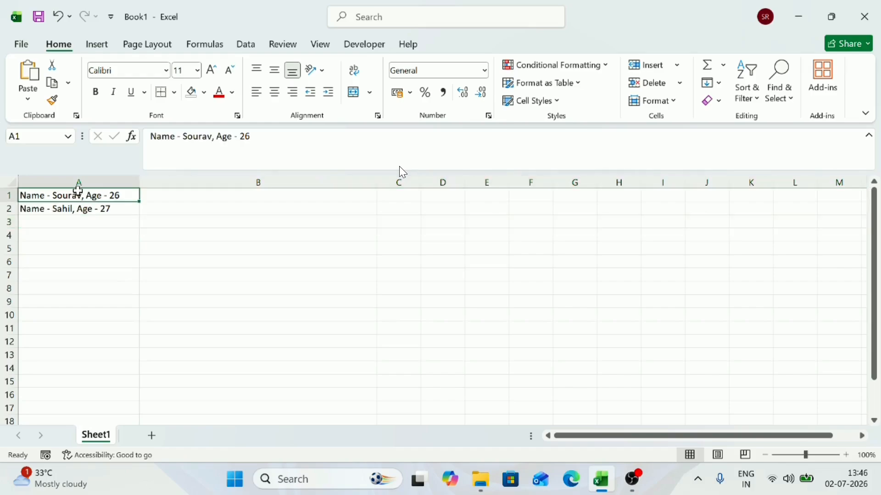
left_click(97, 178)
left_click(8, 197)
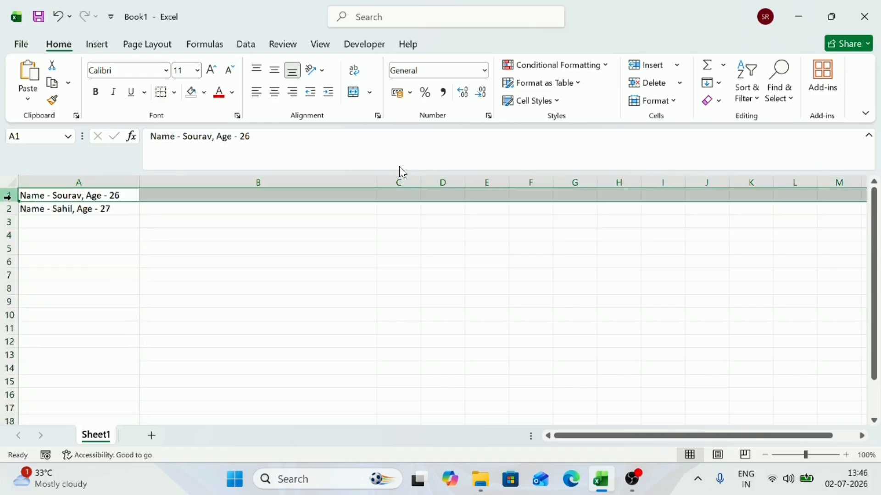
left_click(117, 194)
left_click(79, 182)
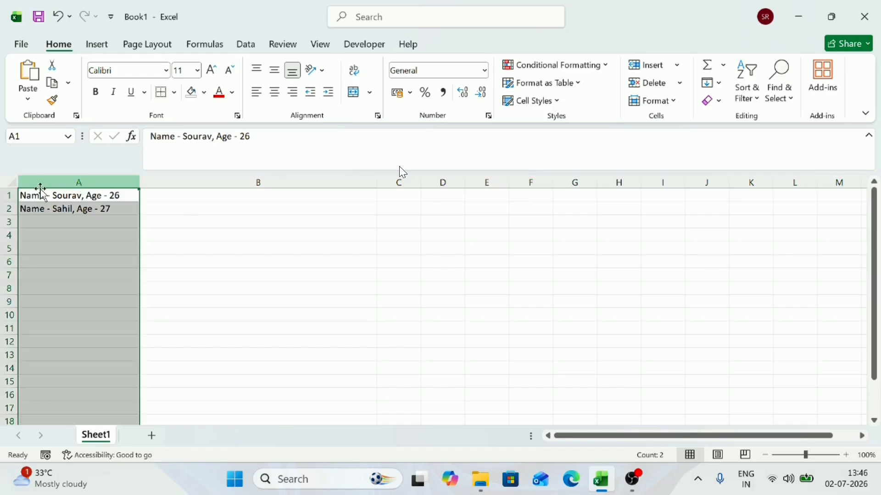
left_click(5, 196)
left_click(51, 181)
left_click(50, 200)
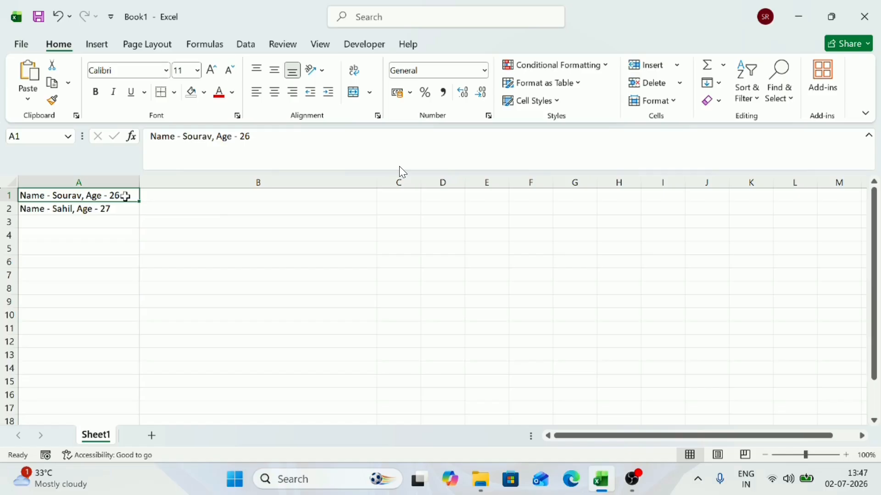
key("Right")
key("Right")
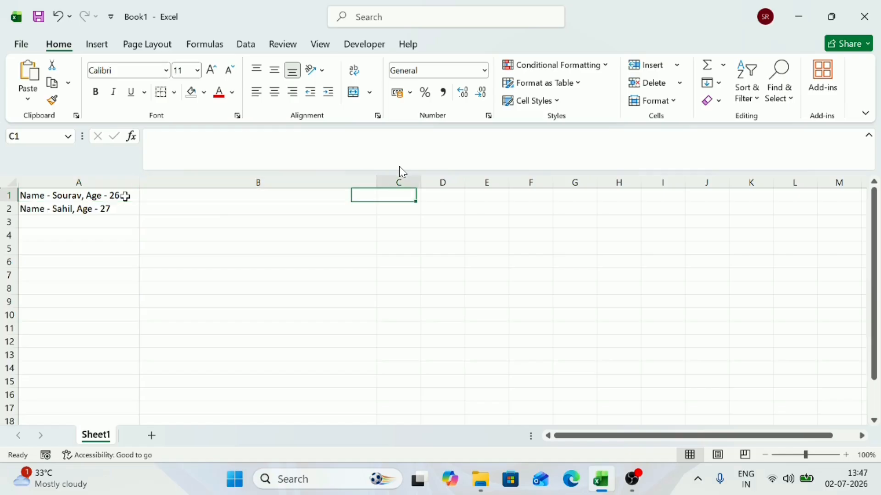
key("Left")
key("Left")
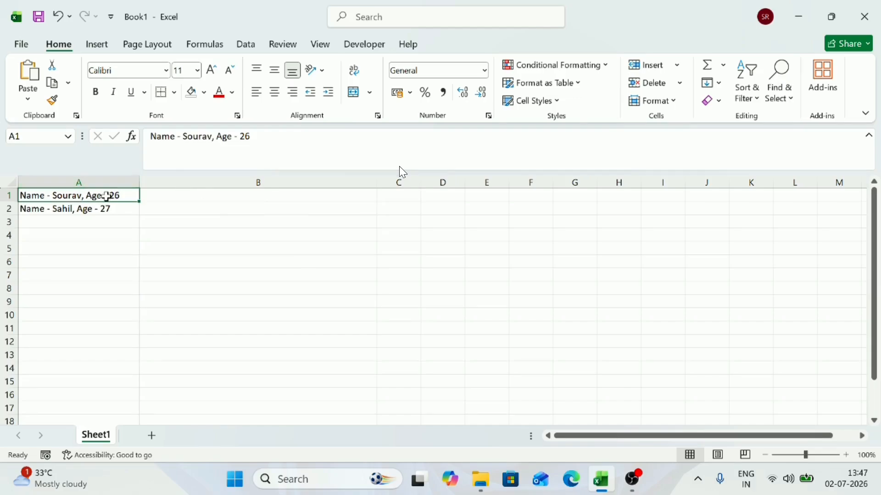
Step: Enter the cell address "A1" as a label in cell B1 beside the first record
left_click_drag(251, 137, 148, 136)
left_click(98, 136)
left_click(91, 212)
key("Right")
key("Up")
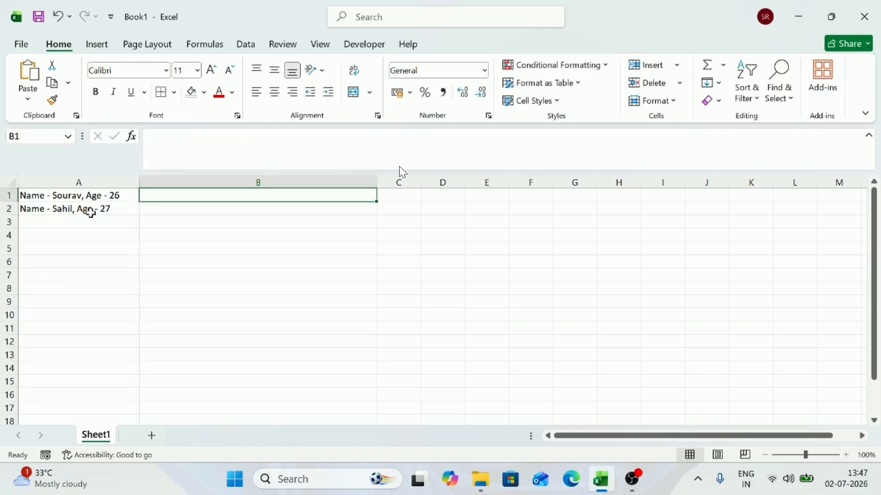
key("Left")
key("Right")
key("Right")
key("Left")
type("A1")
key("Return")
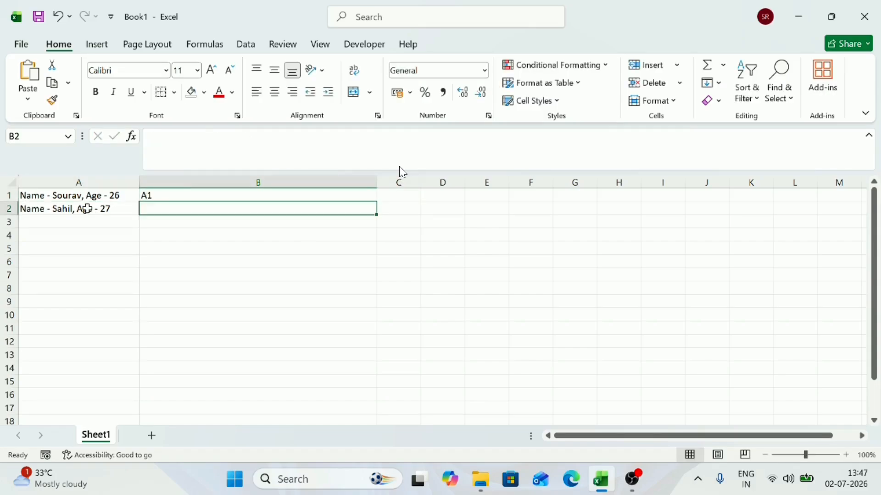
Step: Highlight cell A1 with a yellow fill
left_click(87, 198)
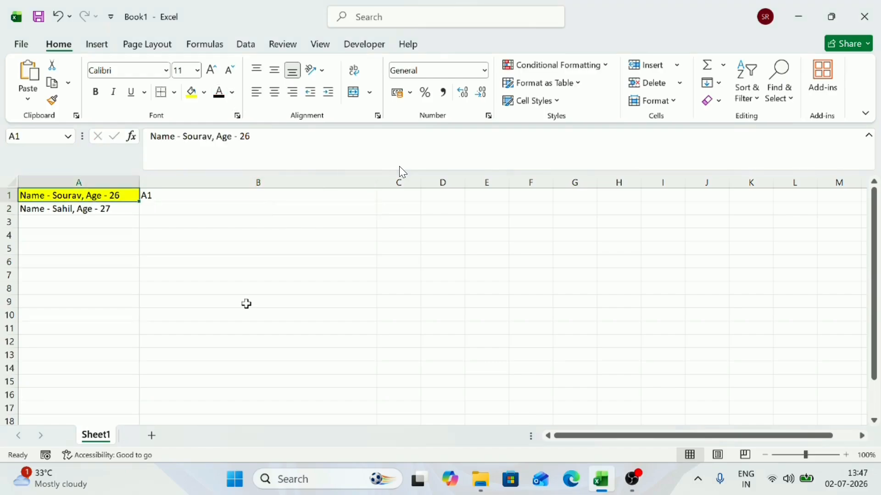
left_click(246, 304)
left_click(118, 198)
Step: Examine how the highlighted cell's address combines its column and row by selecting column A, row 1, cell B1 and a block of empty cells
left_click(163, 195)
left_click(103, 195)
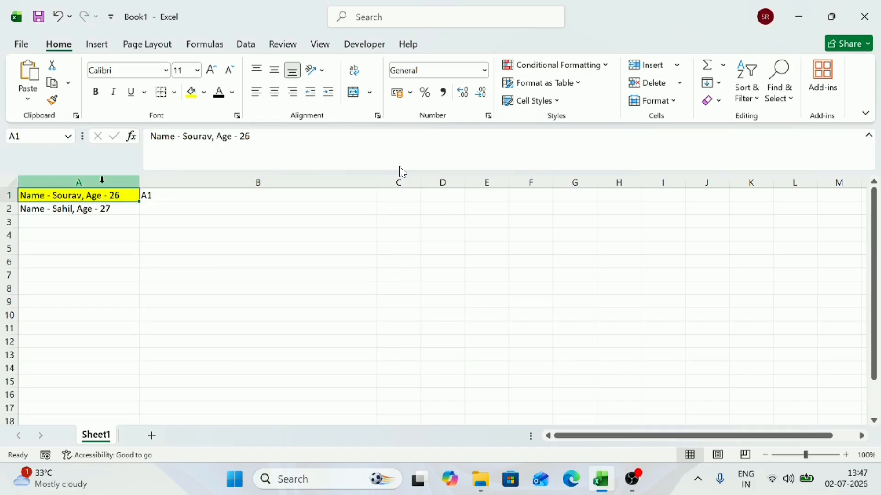
left_click(102, 180)
left_click(199, 196)
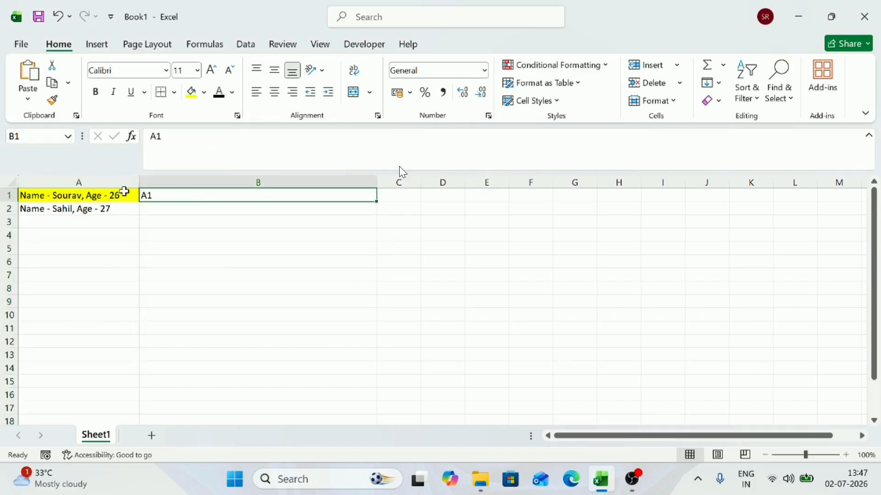
left_click(9, 199)
left_click(9, 197)
left_click(152, 195)
left_click(92, 196)
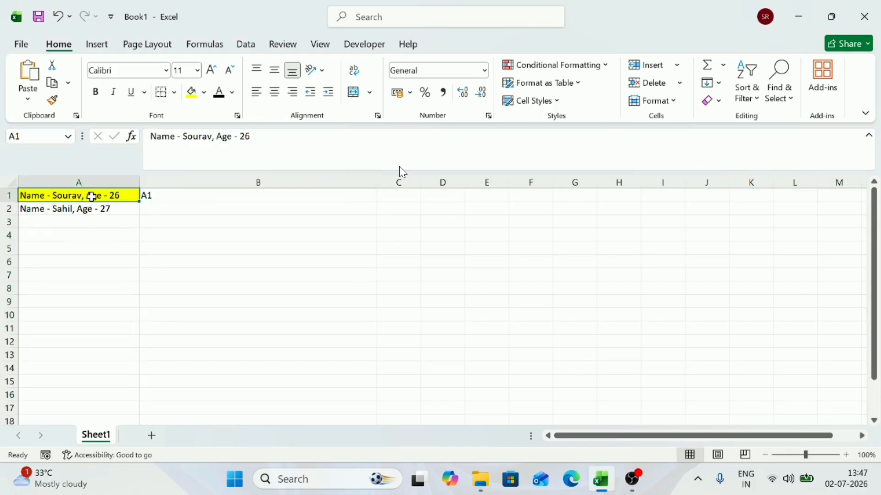
left_click_drag(311, 305, 673, 447)
scroll(296, 259, "up", 3)
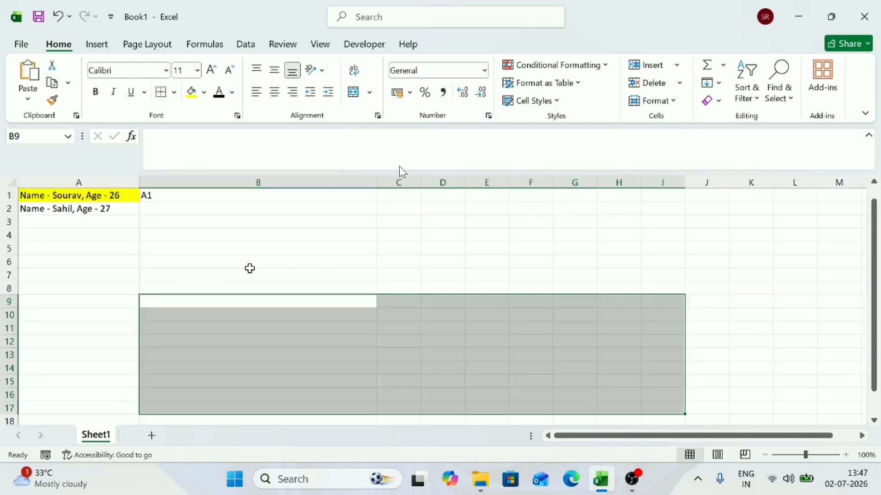
Step: Fill cell B6 with yellow and enter "b6" as its address label in cell C6
left_click(250, 267)
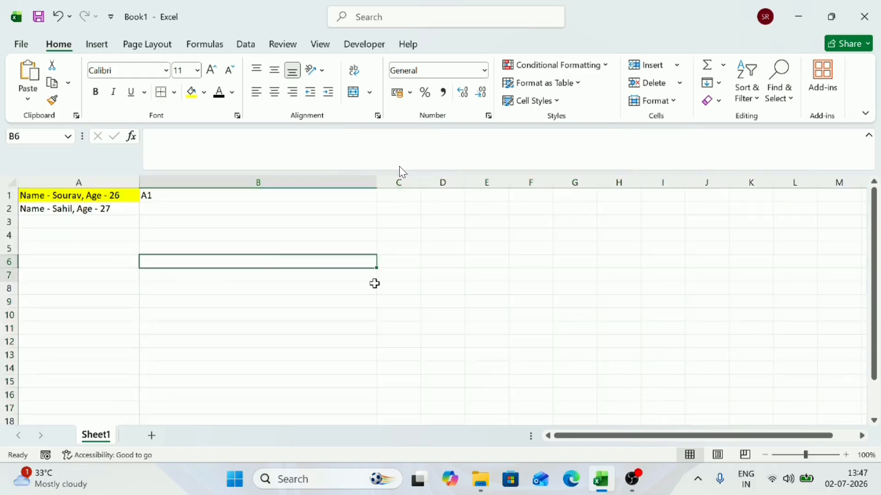
left_click(336, 260)
left_click(192, 93)
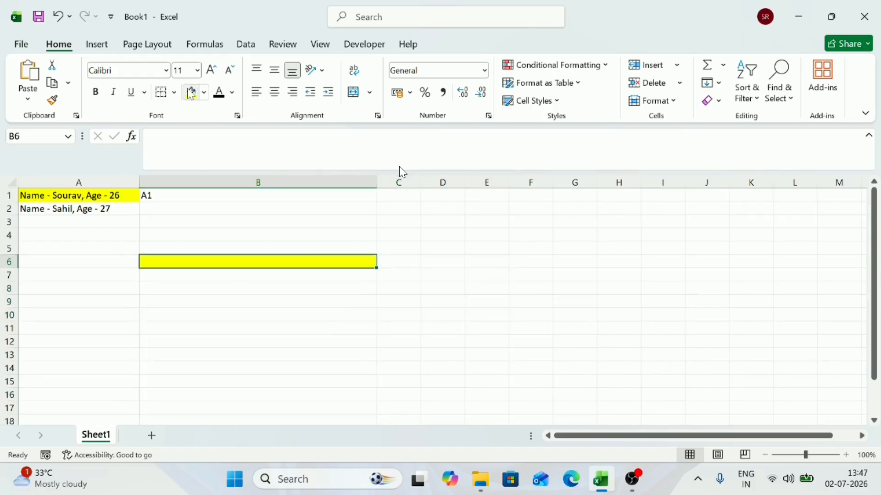
left_click(398, 263)
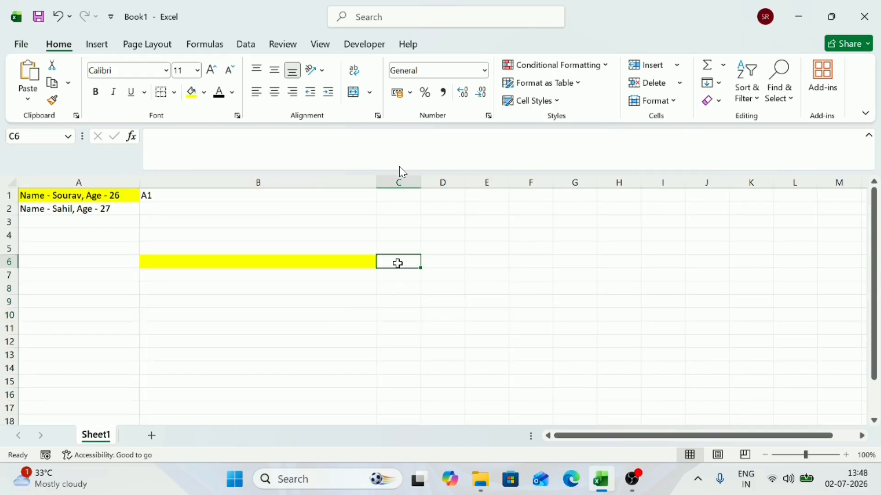
type("b6")
key("Return")
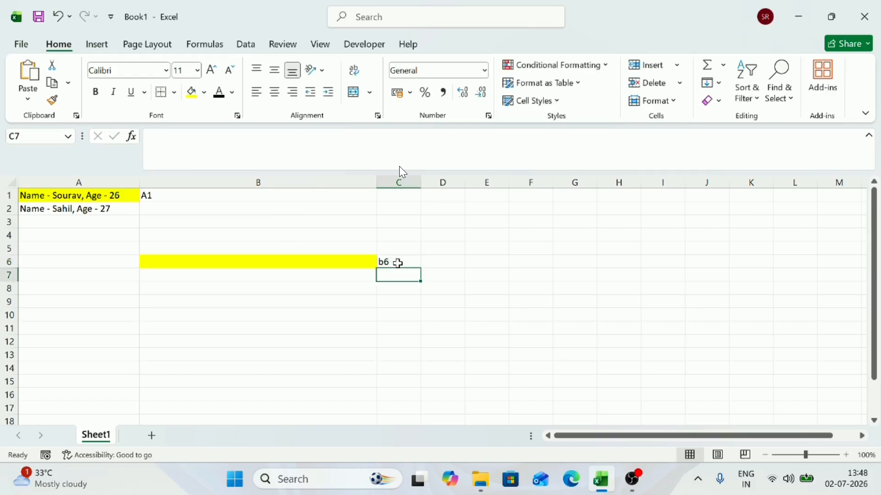
Step: Check column B and row 6 against the highlighted cell, and clear the label from cell C6
left_click(324, 181)
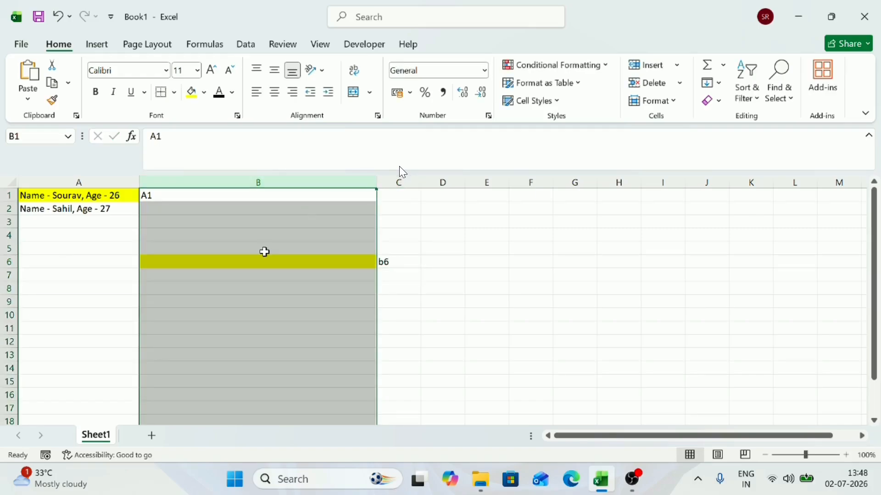
left_click(5, 264)
left_click(388, 263)
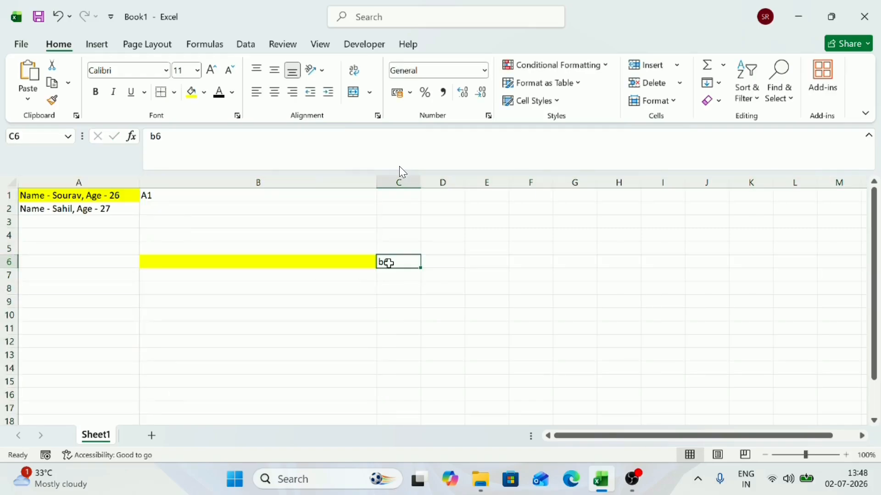
key("BackSpace")
key("Return")
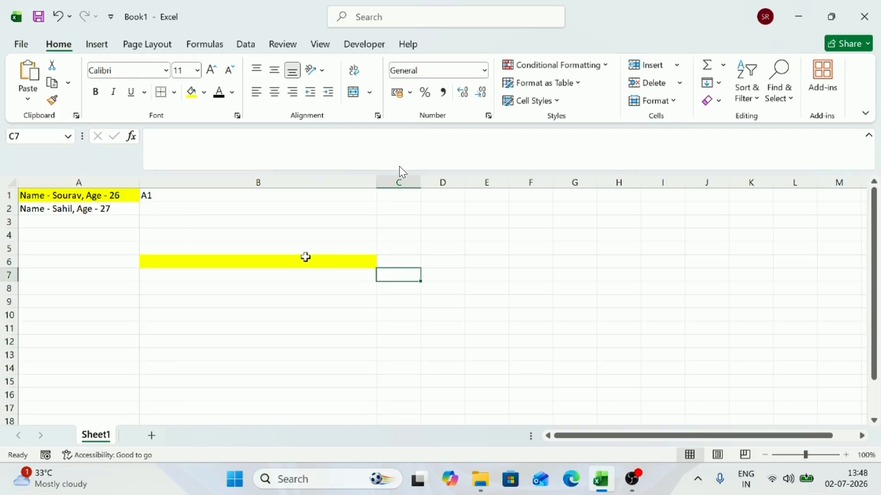
Step: Remove the fill color from all cells of the sheet
left_click(305, 260)
left_click(113, 225)
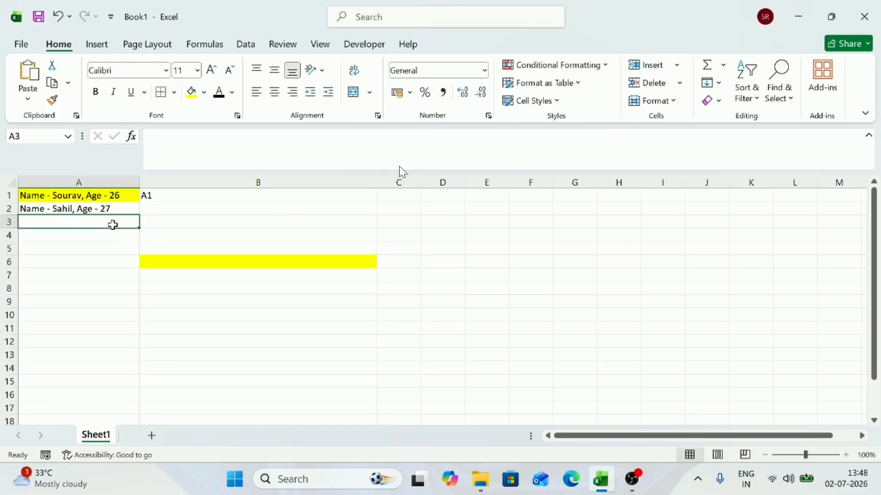
key("ctrl+a")
key("alt")
key("h")
key("h")
key("n")
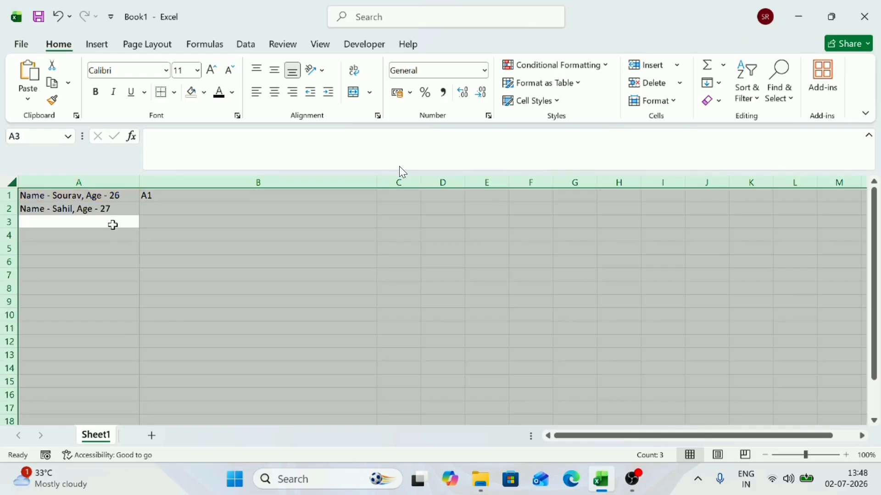
Step: Delete the address label from cell B1 and return to cell A1
key("Return")
key("Left")
key("Right")
key("Up")
key("Up")
key("Up")
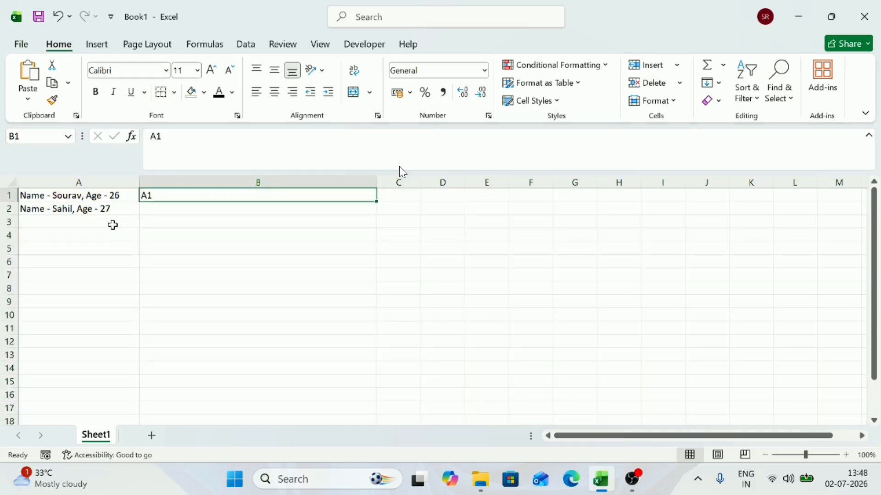
key("Delete")
key("Down")
key("Left")
key("Up")
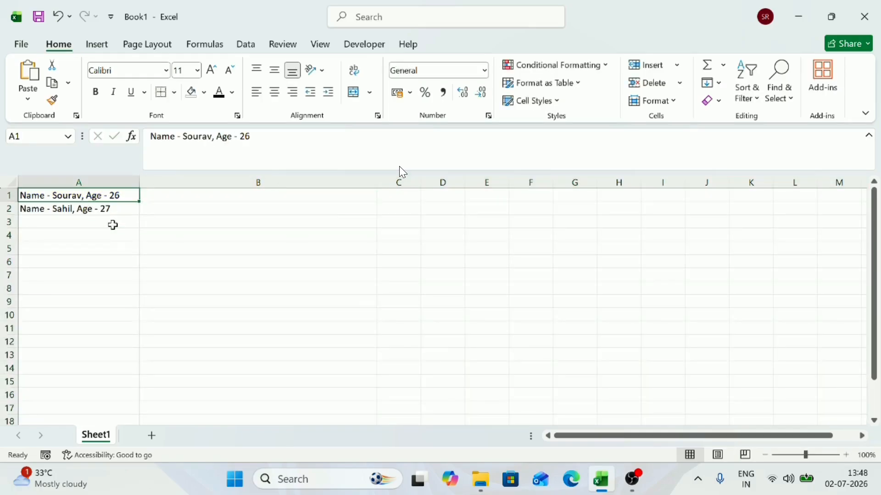
Step: Enter "Name" in cell A6 and the first person's first name in cell B6
key("Down")
key("Down")
key("Down")
key("Down")
key("Down")
type("n")
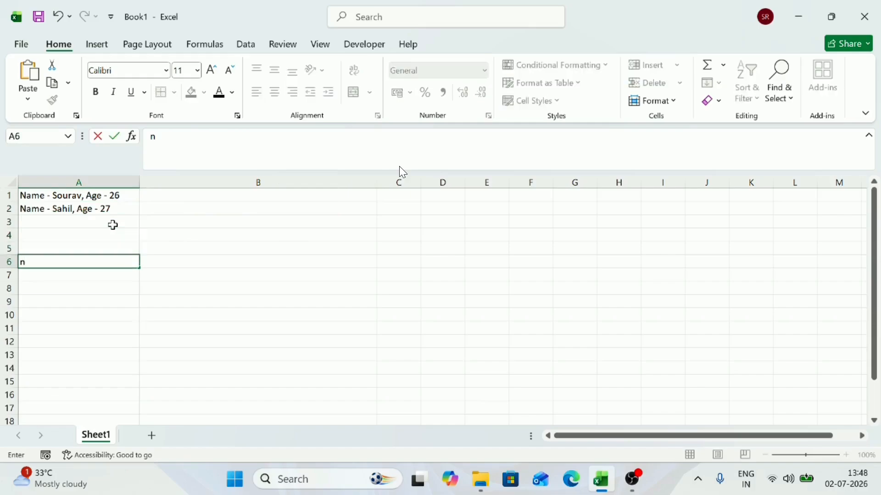
type("am")
key("BackSpace")
key("BackSpace")
key("BackSpace")
type("Name")
key("Tab")
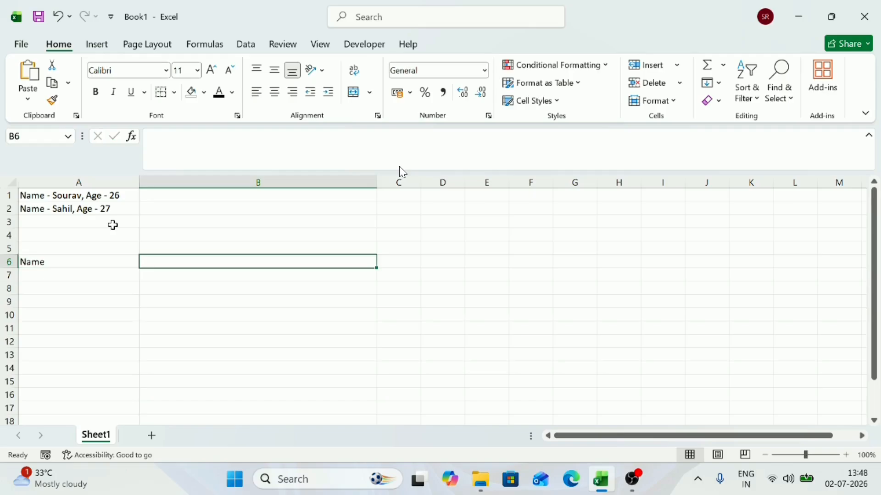
type("Sourav")
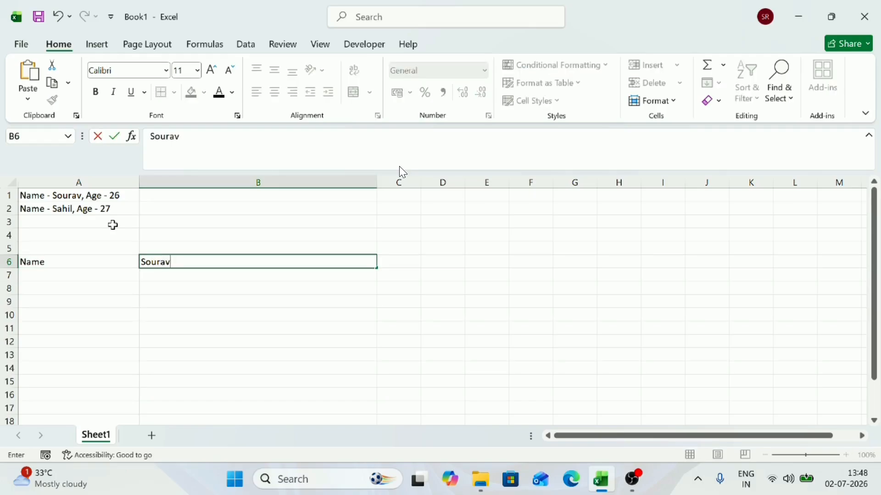
key("Return")
Step: Enter "Age" in cell A7 and 26 in cell B7
type("Age")
key("Tab")
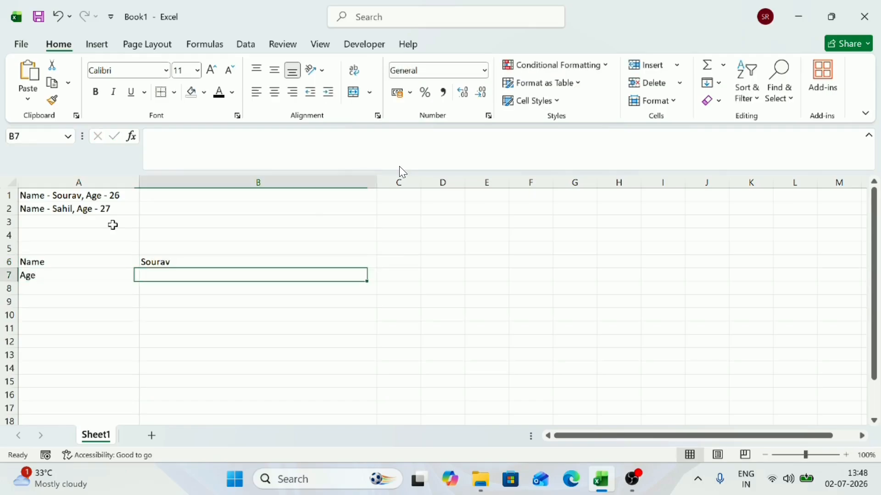
type("26")
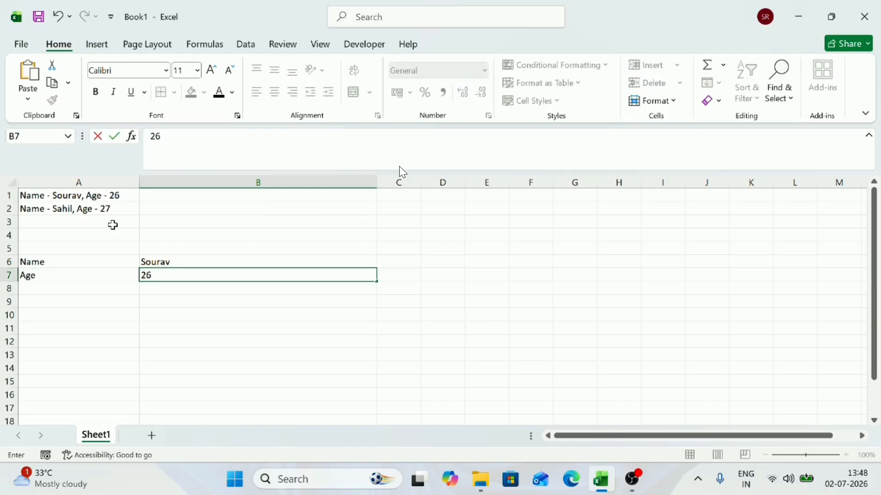
key("Return")
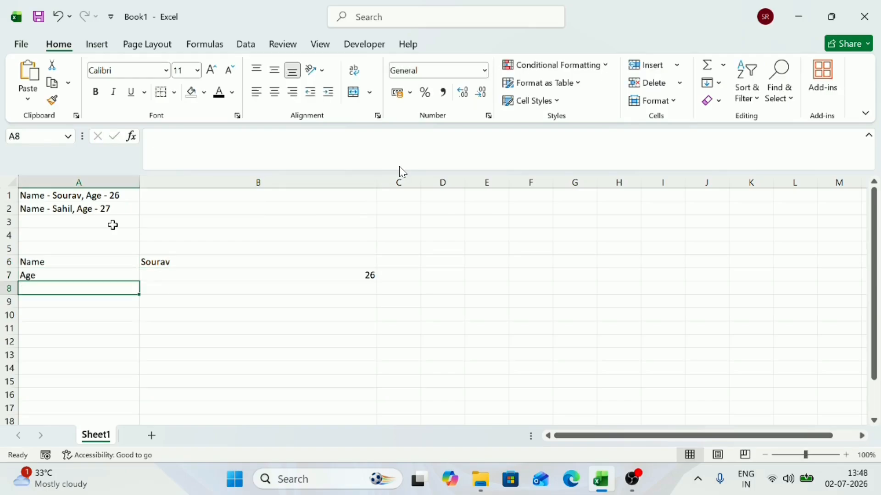
Step: Enter "Name" in cell A8 and the second person's first name in cell B8
type("name")
key("BackSpace")
key("BackSpace")
key("BackSpace")
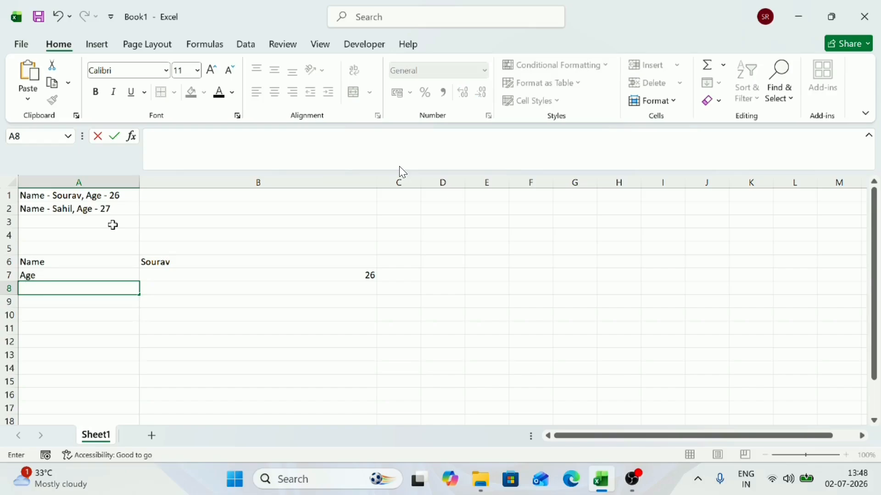
type("Name")
key("Tab")
type("Sahil")
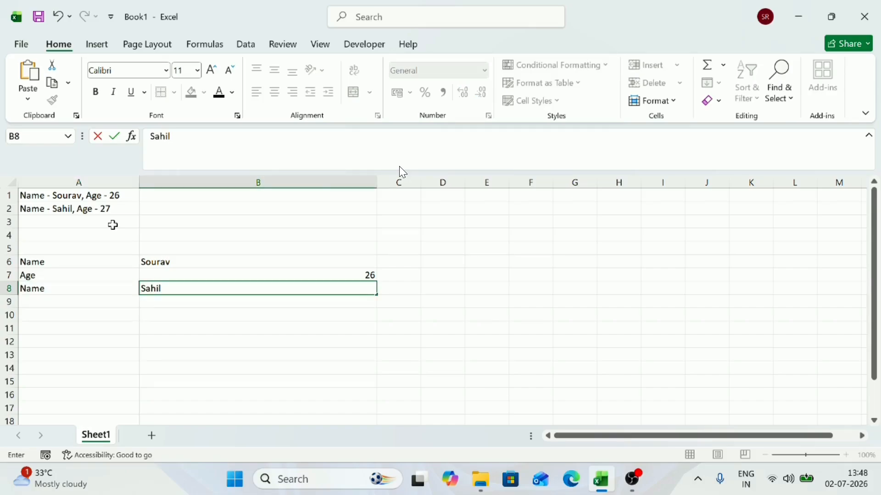
key("Return")
Step: Enter "age" in cell A9 and 27 in cell B9
type("age")
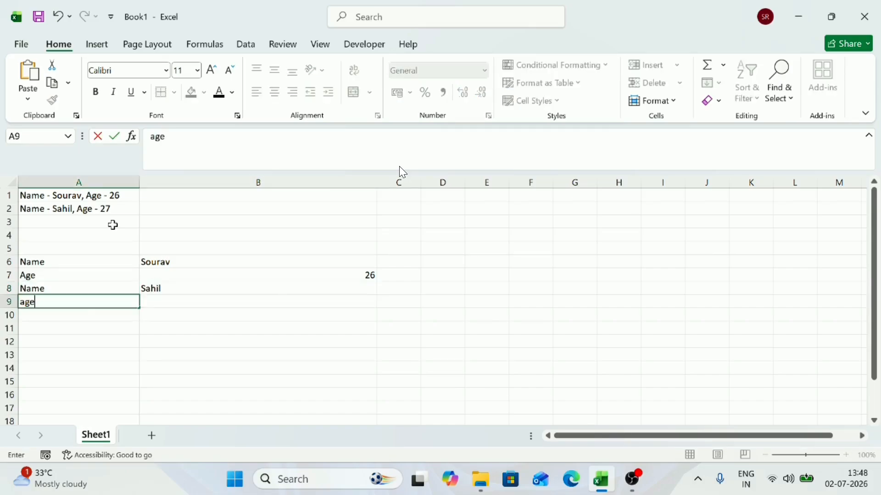
key("Tab")
type("26")
key("Return")
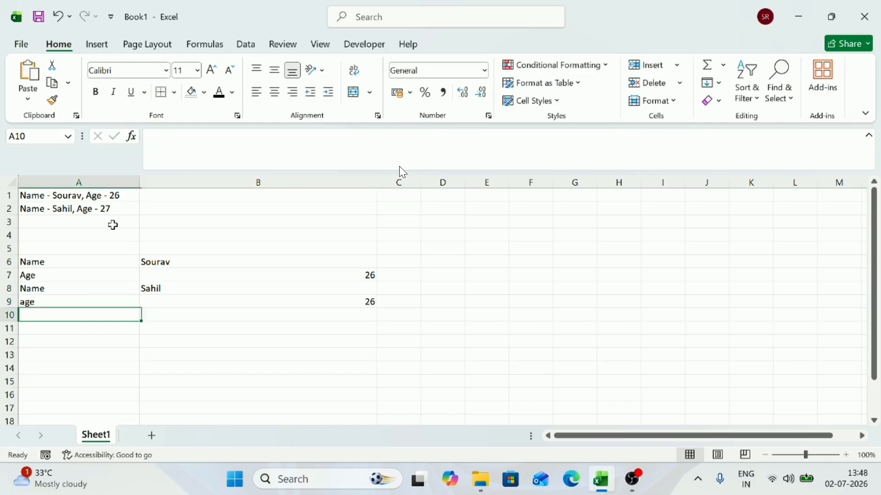
key("Up")
key("Right")
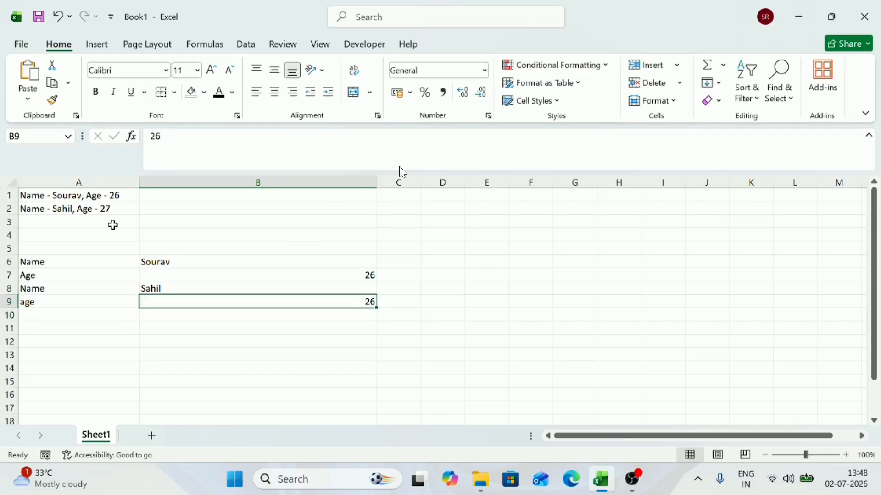
type("27")
key("Return")
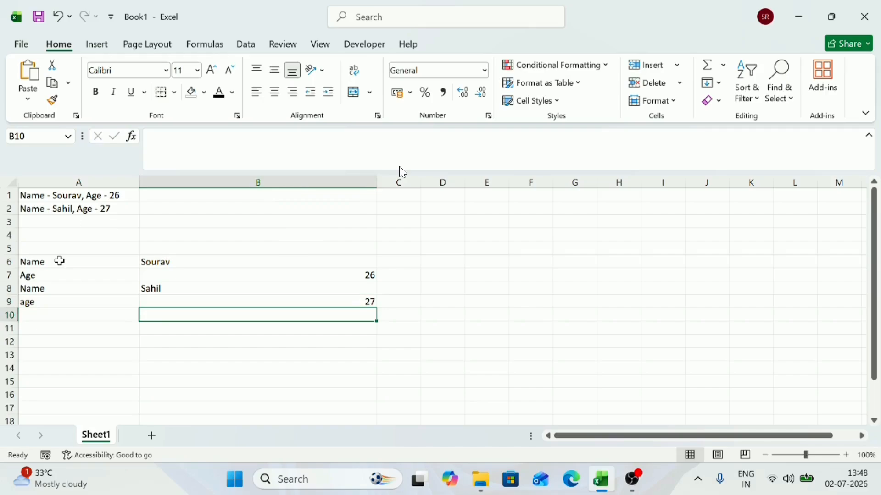
Step: Compare the two record layouts by selecting the range A6:B10 and the combined records in A1:A2
left_click_drag(54, 264, 293, 324)
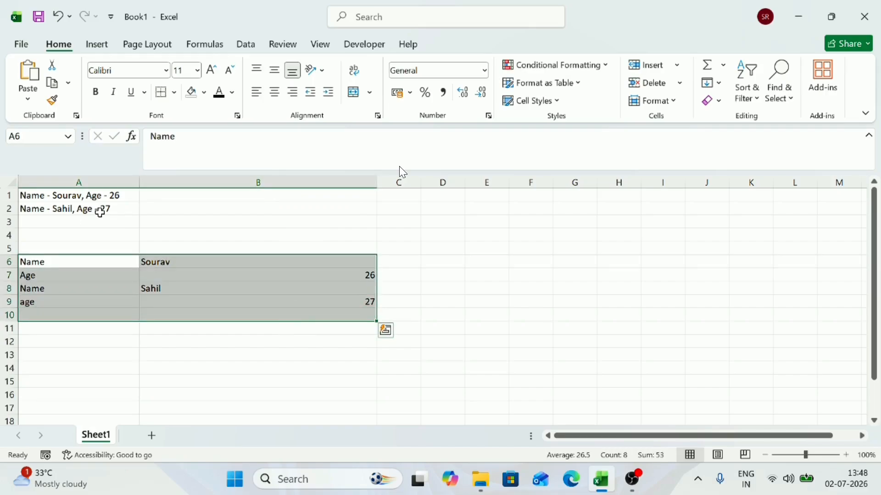
left_click_drag(80, 195, 84, 205)
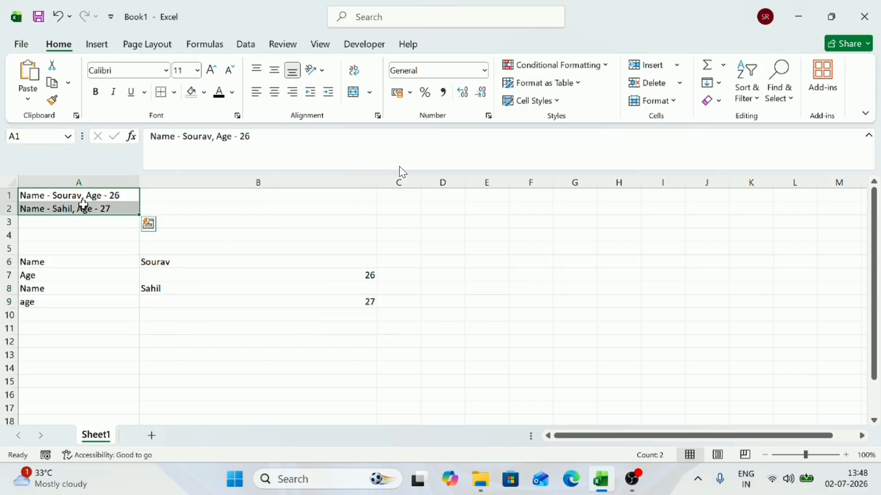
left_click(179, 234)
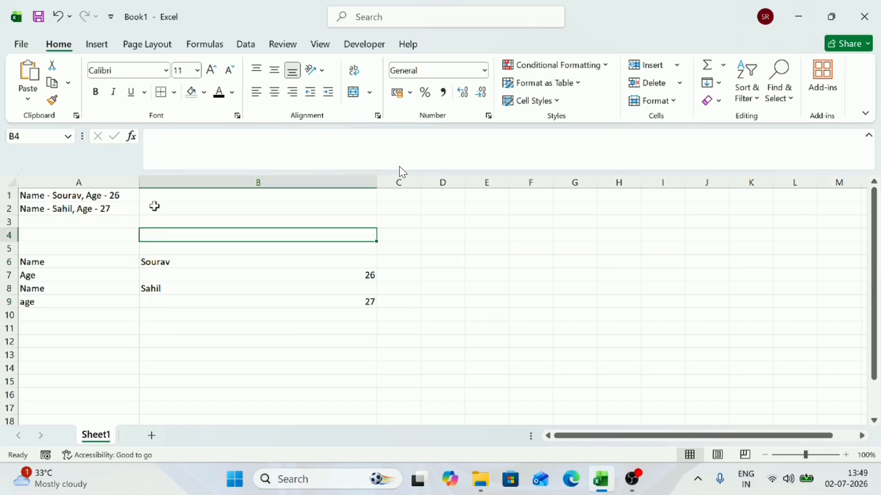
left_click(94, 197)
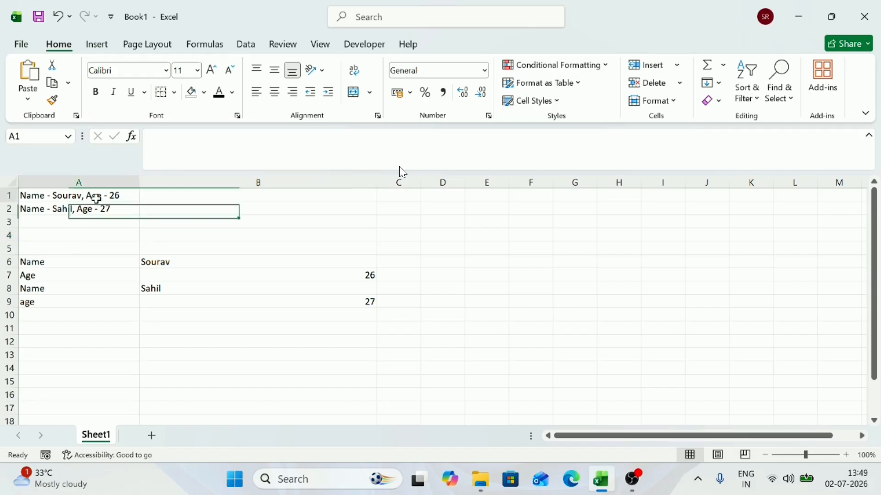
Step: Examine the name and age parts of the combined record in cell A1 and compare them with the split records in A6:B9
left_click(399, 168)
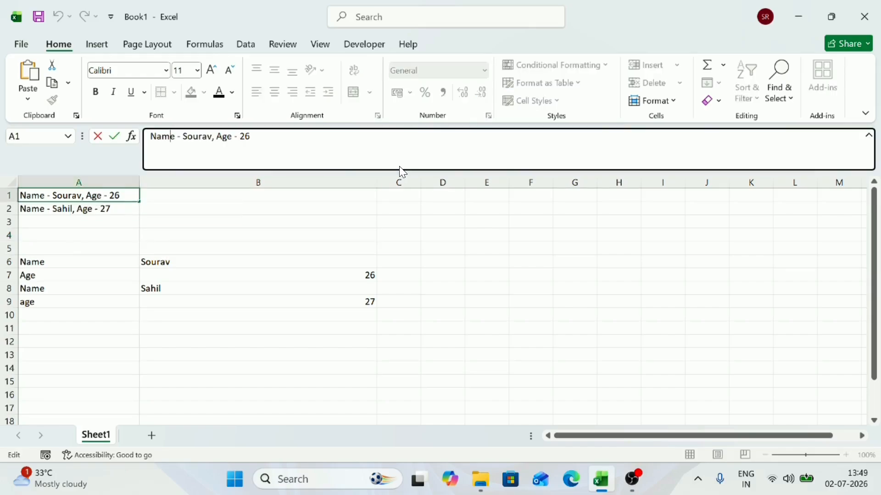
double_click(171, 137)
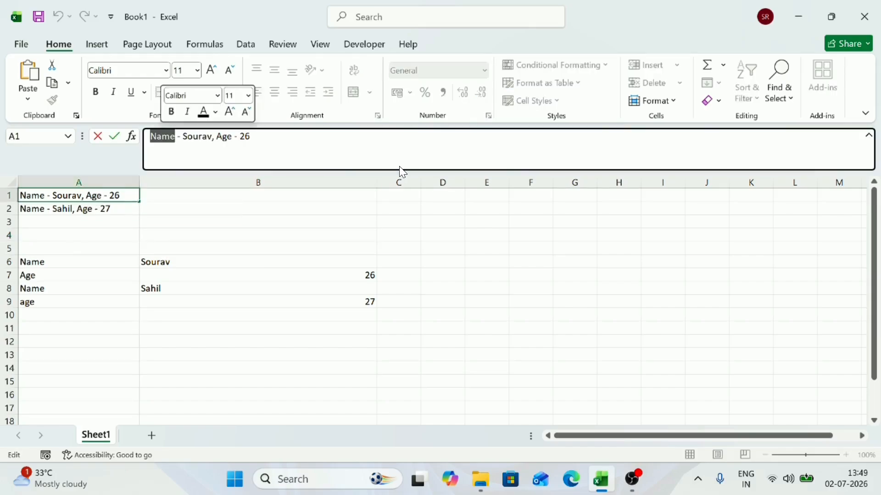
double_click(198, 136)
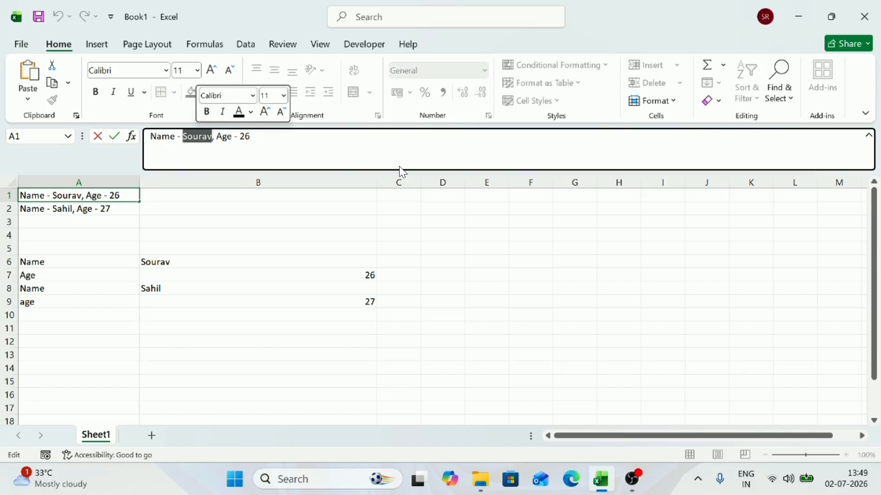
double_click(225, 137)
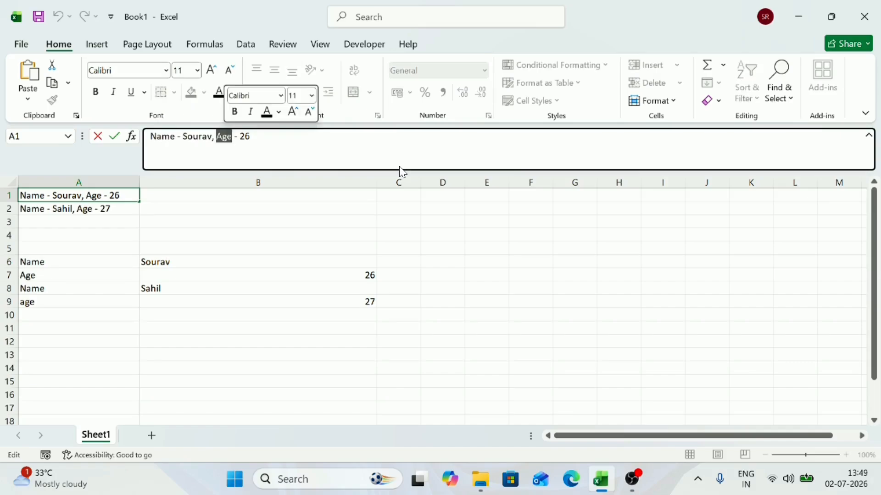
double_click(246, 137)
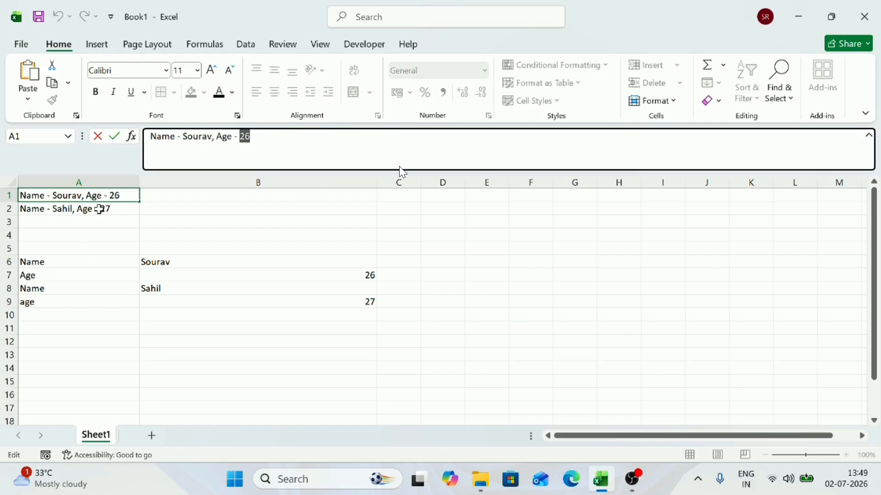
key("Escape")
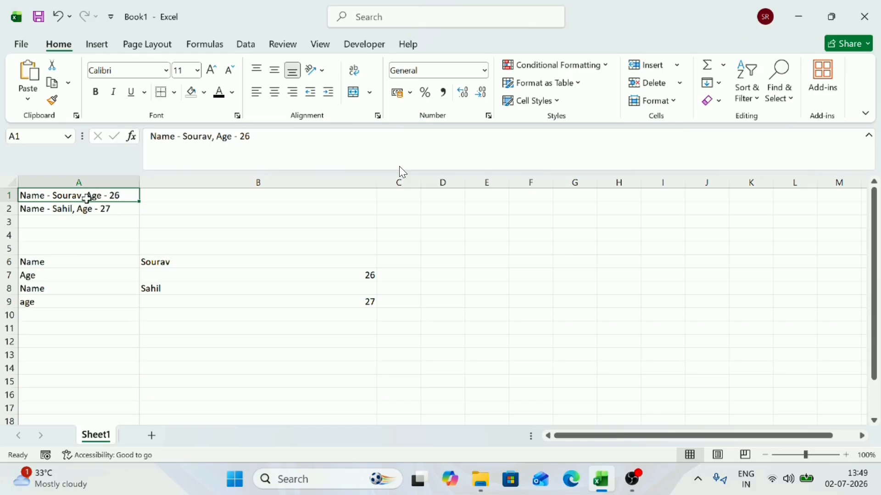
triple_click(402, 169)
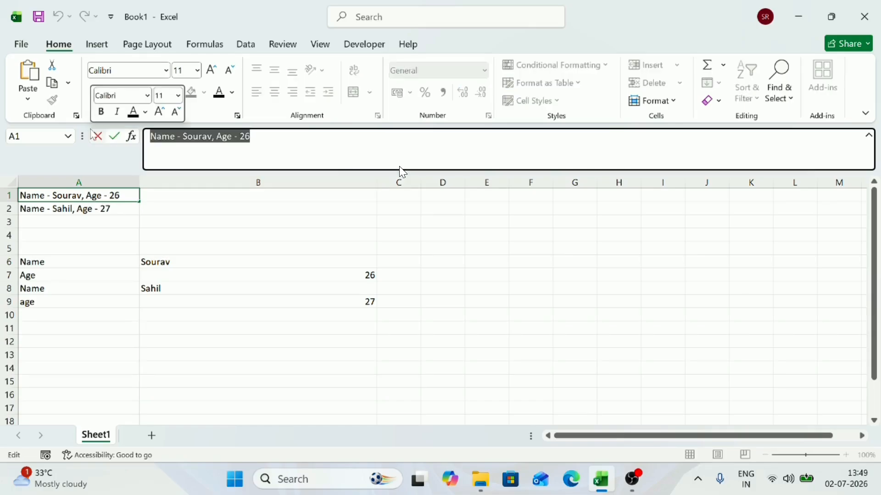
key("Escape")
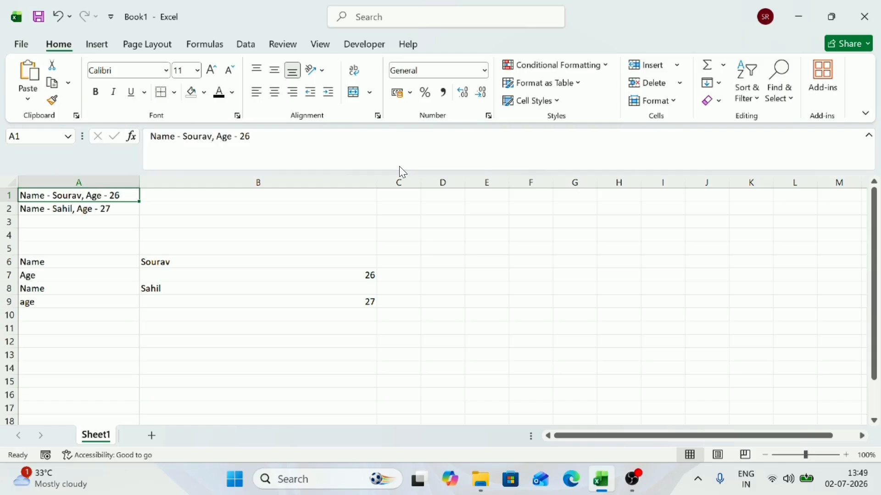
double_click(193, 137)
key("Escape")
left_click_drag(80, 269, 354, 301)
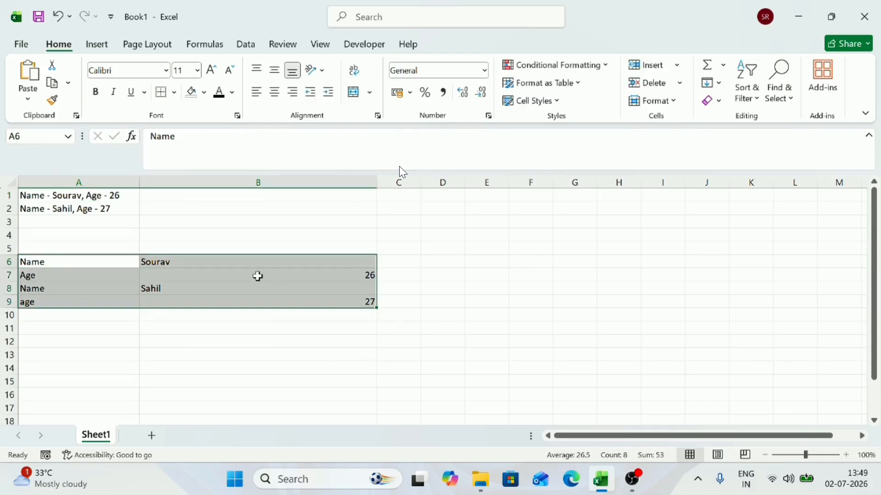
left_click(296, 233)
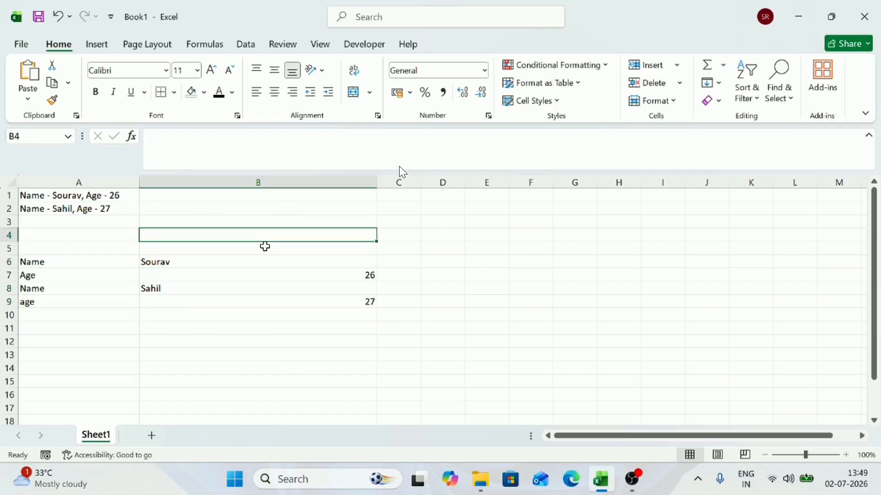
Step: Fill cell B6 with the standard yellow color
left_click(208, 260)
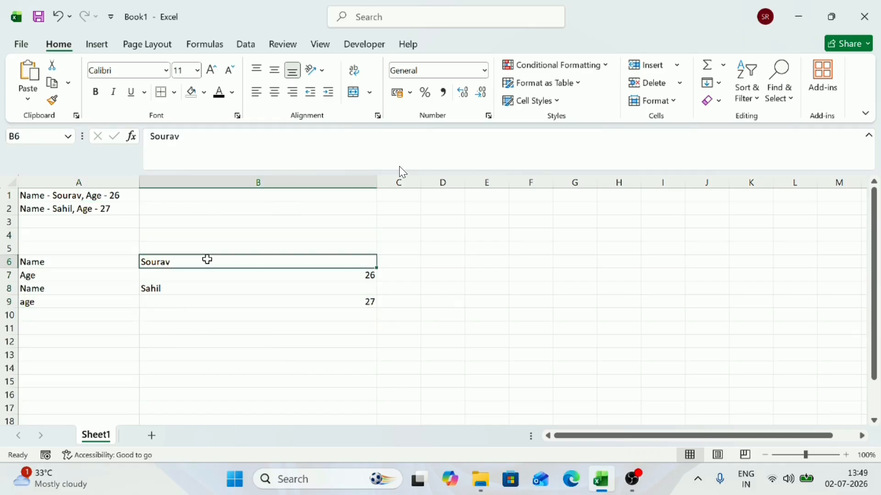
left_click(206, 93)
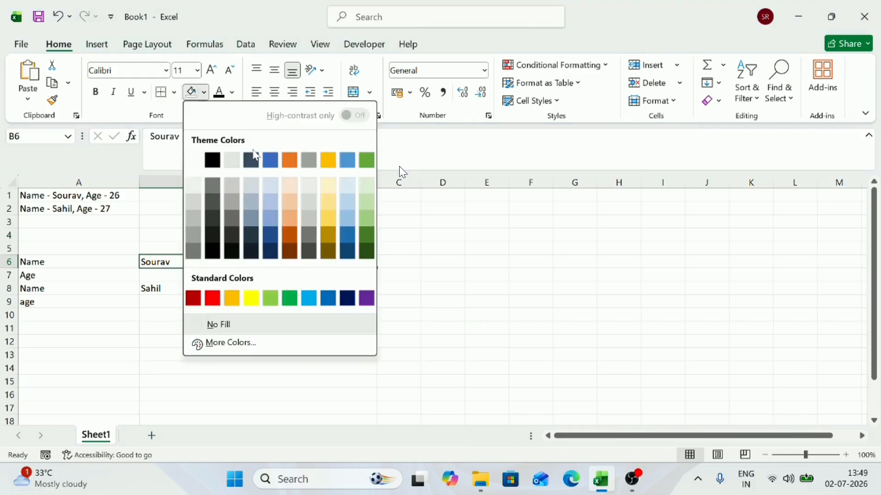
left_click(251, 298)
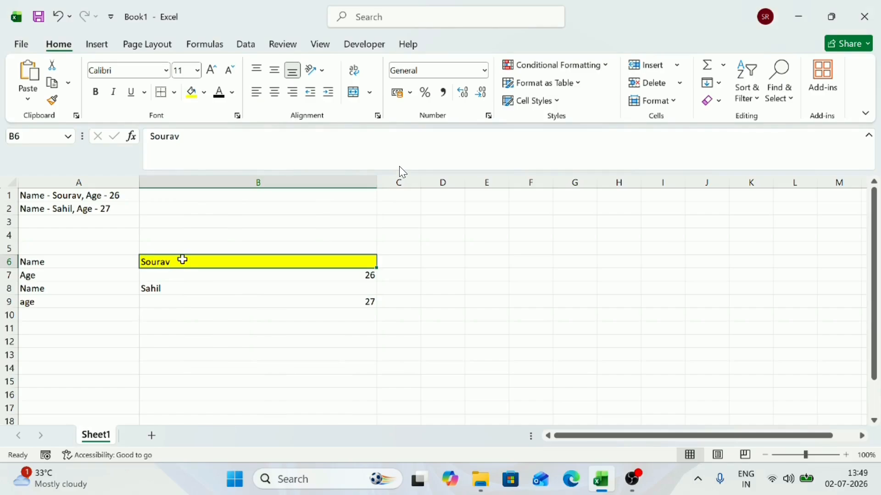
Step: Review the split records in A6:B9 and the repeated labels in A6:A9 by selecting them
left_click_drag(51, 246, 368, 318)
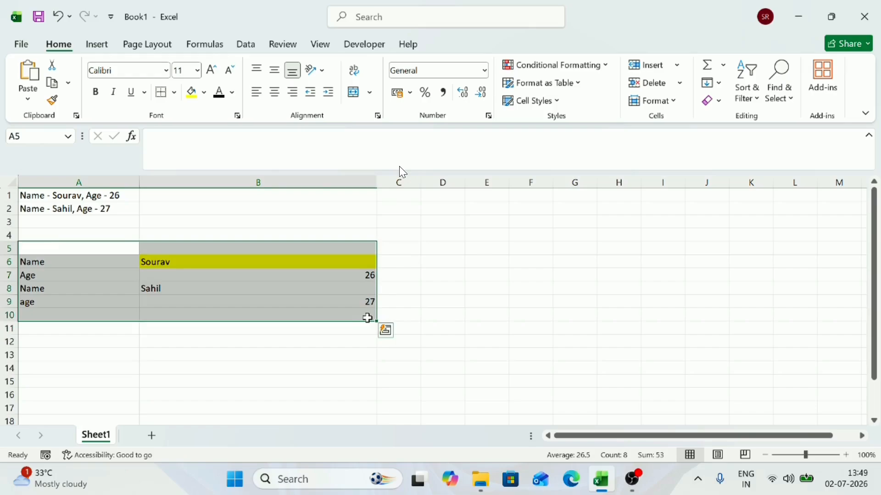
left_click(108, 355)
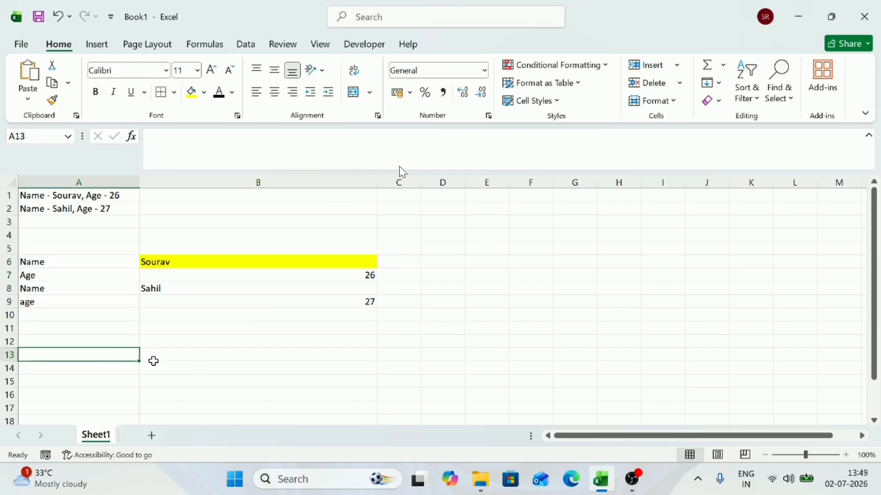
left_click_drag(73, 266, 324, 303)
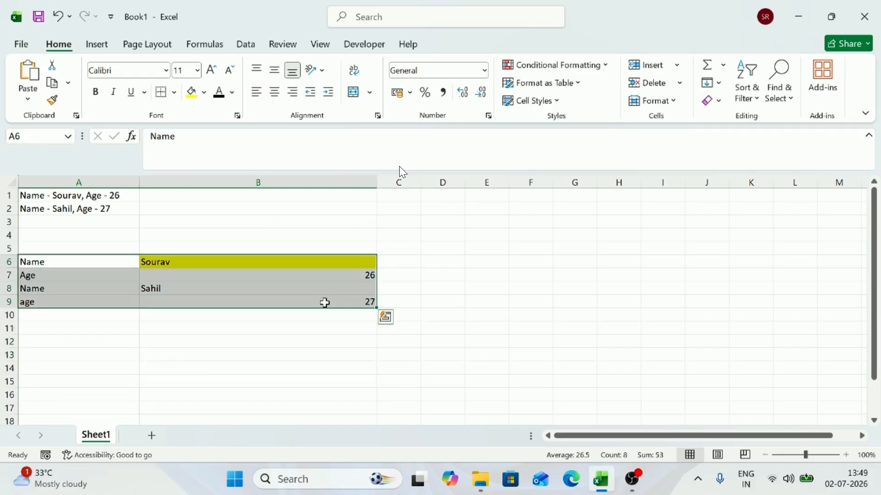
left_click(97, 369)
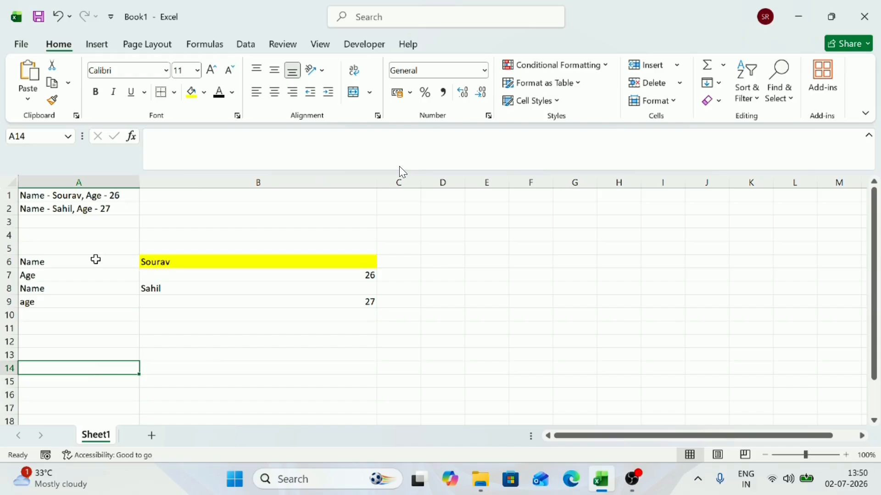
left_click_drag(95, 260, 112, 398)
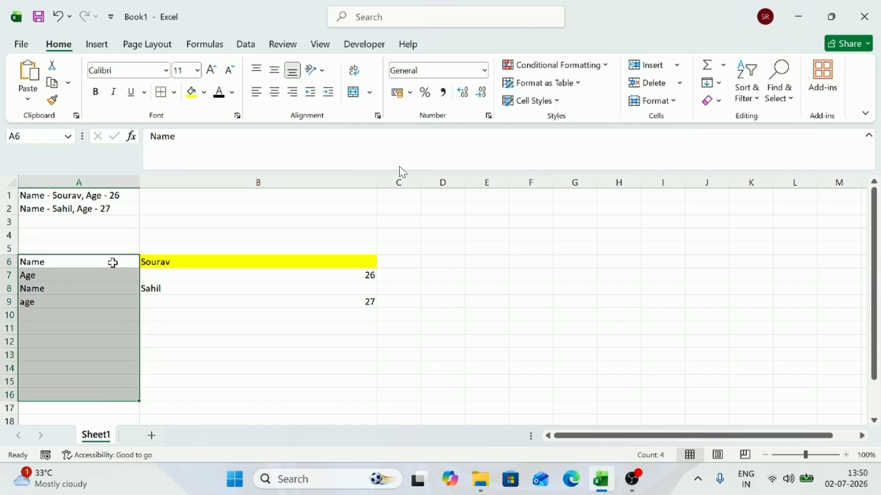
left_click_drag(112, 261, 108, 301)
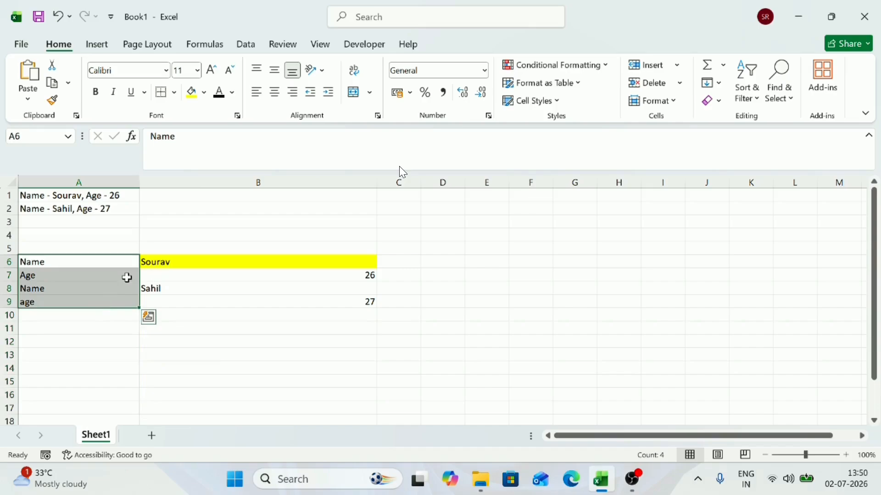
Step: Enter the column headers "Name" in cell A12 and "Age" in cell B12
left_click(74, 342)
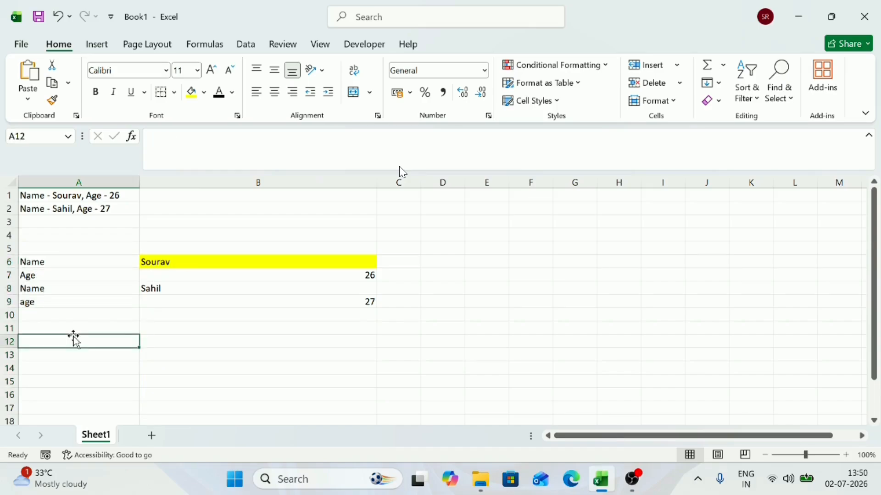
type("N")
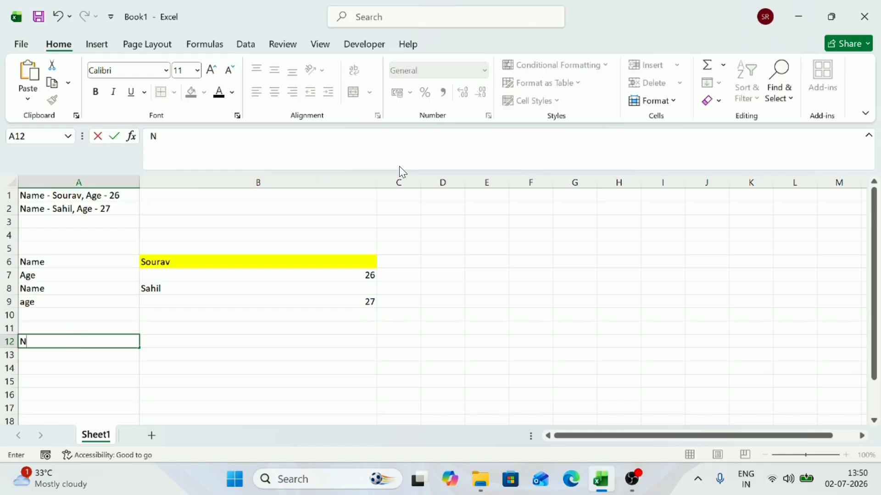
type("Ame")
key("BackSpace")
key("BackSpace")
type("ame")
key("Tab")
type("Age")
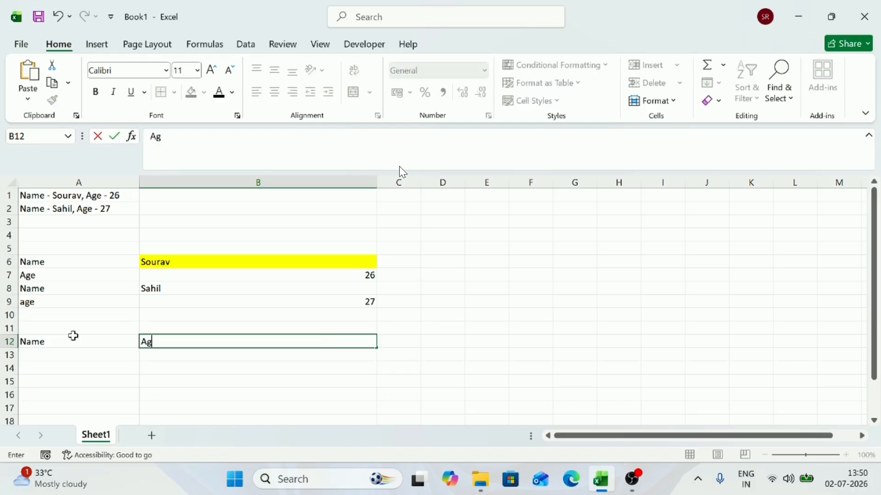
key("Return")
Step: Enter the first person's first name in cell A13 and the age 26 in cell B13
type("Sourav")
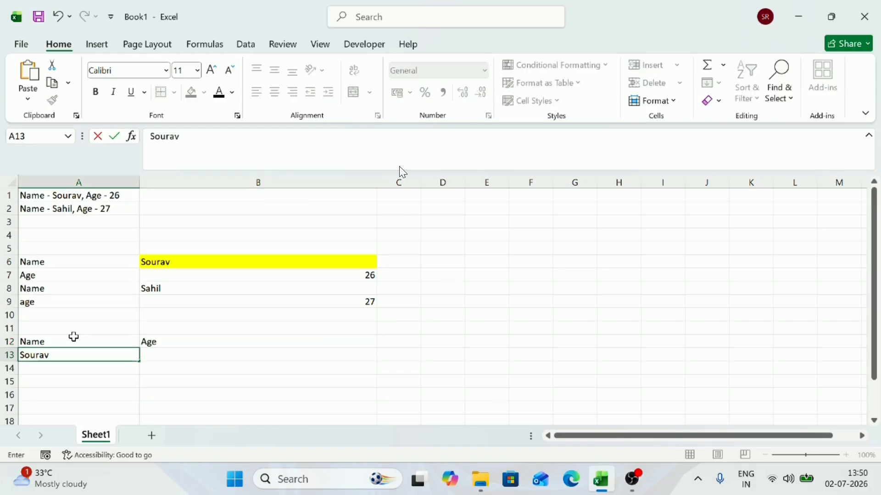
key("Tab")
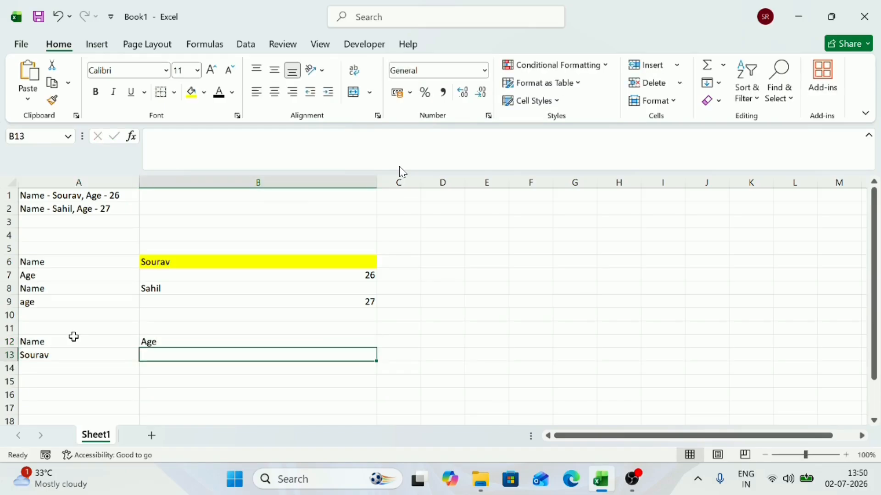
type("26")
key("Return")
Step: Enter the second person's first name in cell A14 and the age 27 in cell B14
type("Sahil")
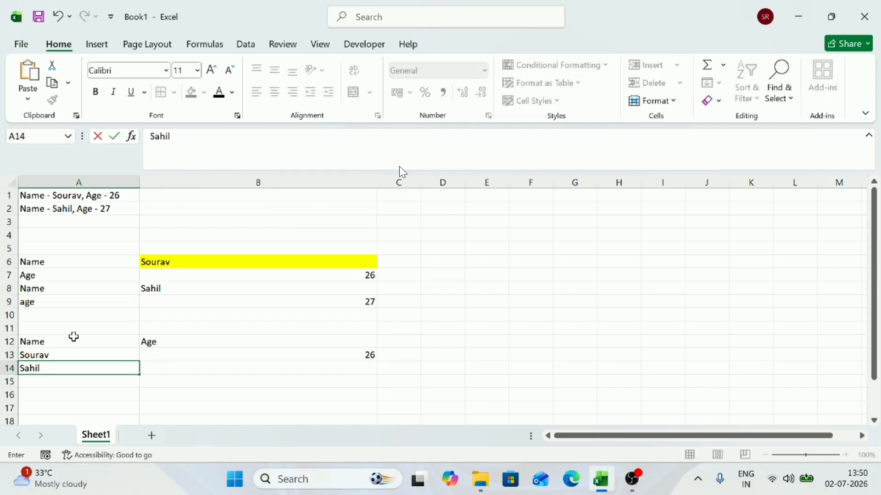
key("Tab")
type("2")
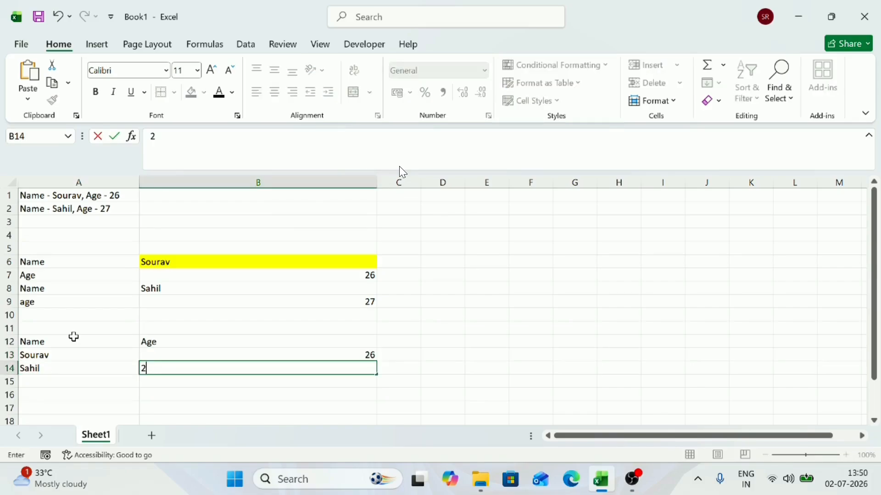
type("7")
Step: Compare the table with headers in A12:B14 with the repeated labels and values in A6:B9 by selecting their parts
left_click_drag(67, 344, 289, 368)
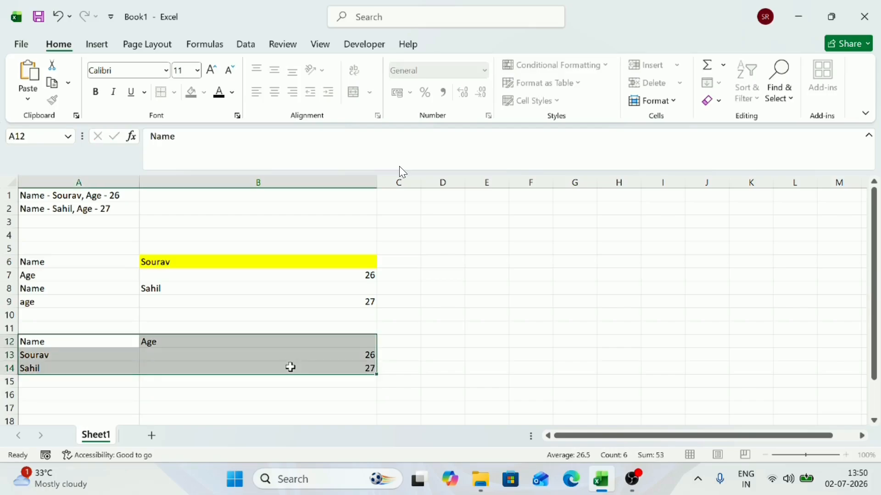
left_click(69, 259)
left_click_drag(69, 259, 62, 299)
left_click_drag(31, 342, 249, 338)
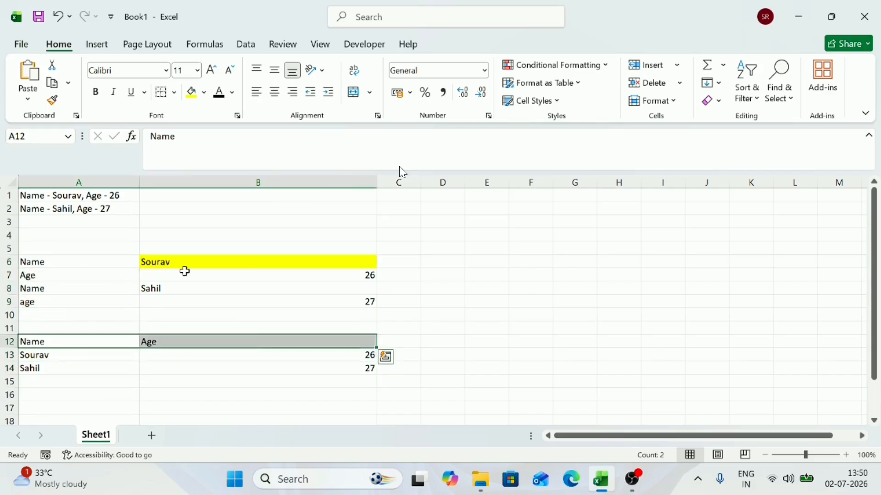
left_click_drag(201, 257, 178, 299)
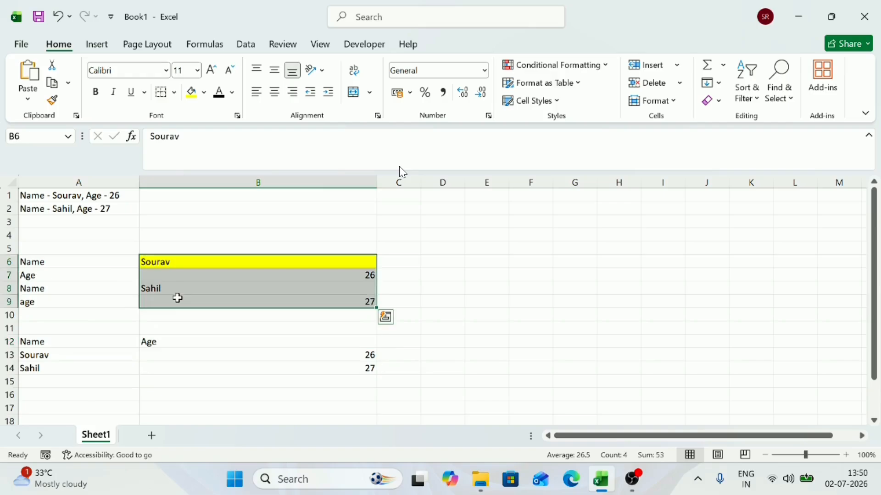
left_click_drag(69, 356, 67, 372)
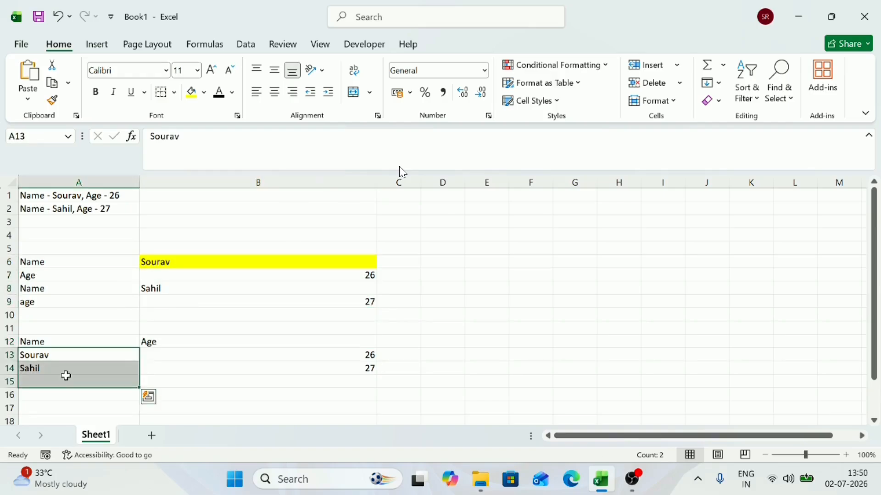
left_click_drag(269, 366, 265, 376)
scroll(264, 376, "down", 2)
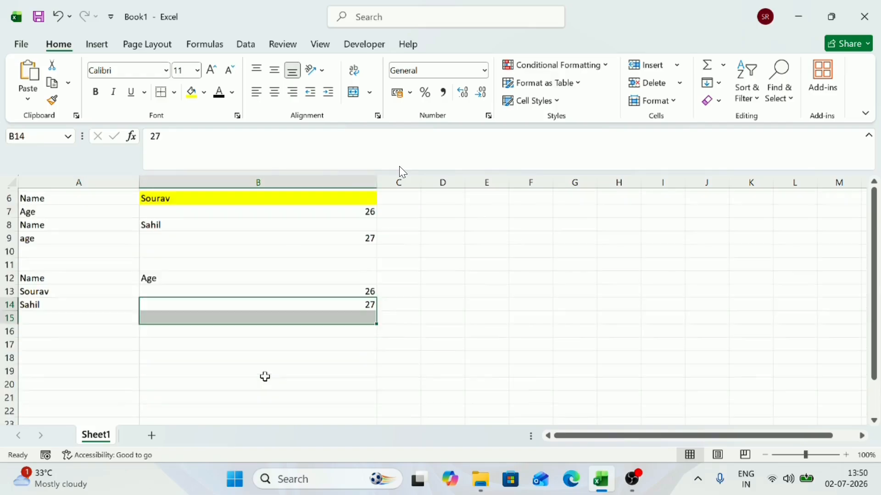
left_click(94, 294)
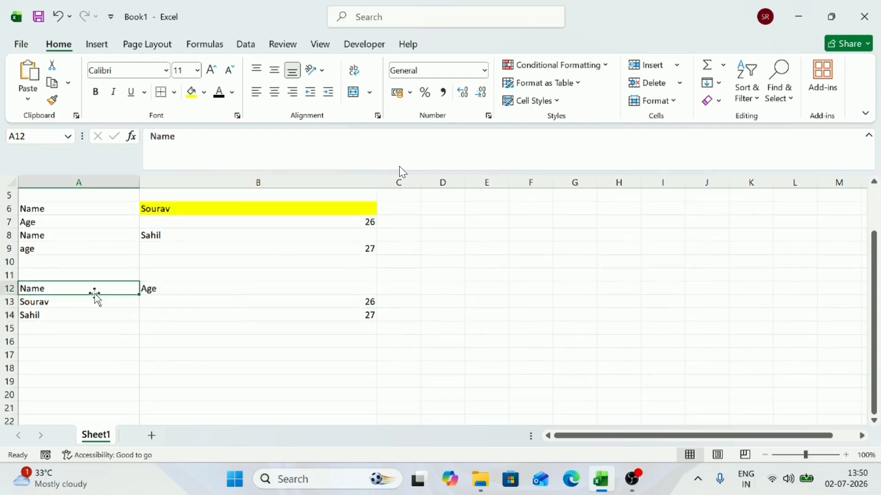
left_click(152, 289)
left_click_drag(93, 211, 87, 239)
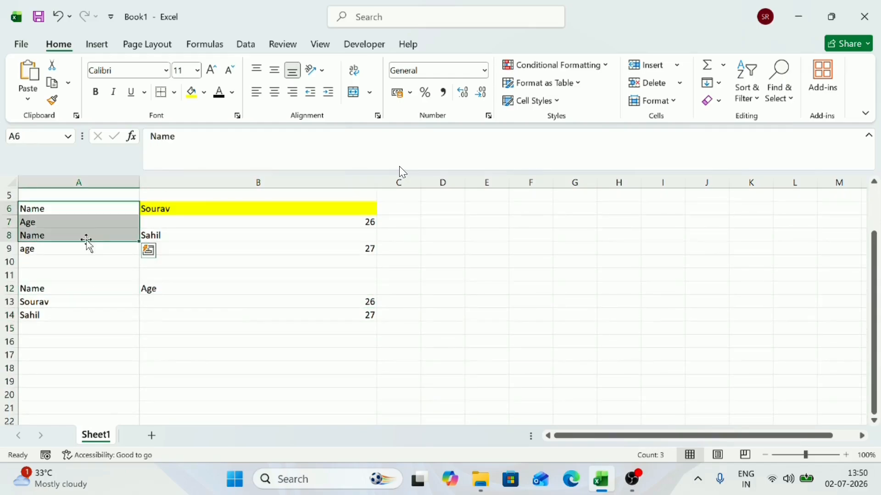
Step: Enter the third person's first name in cell A15 and the age 34 in cell B15
left_click(62, 328)
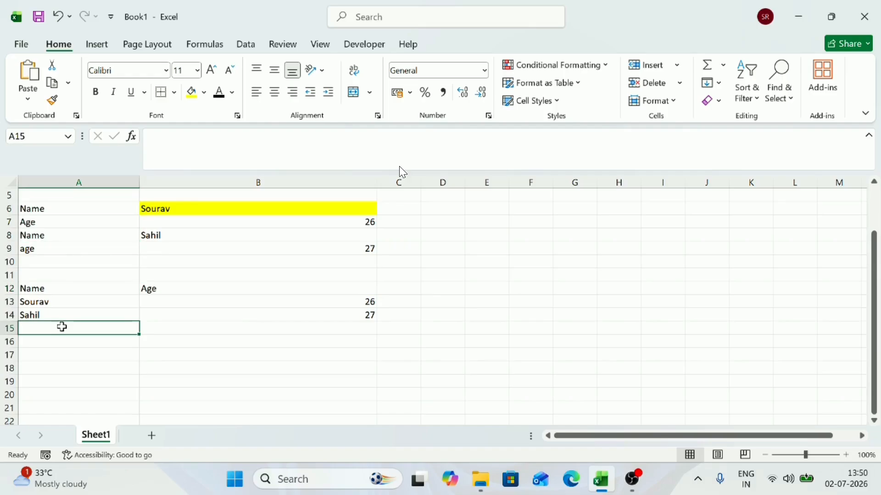
type("Rahul")
key("Tab")
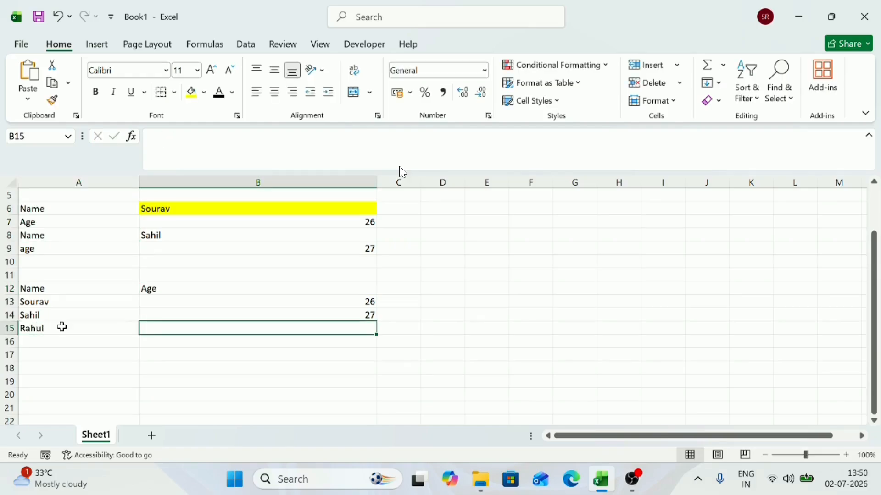
type("34")
key("Return")
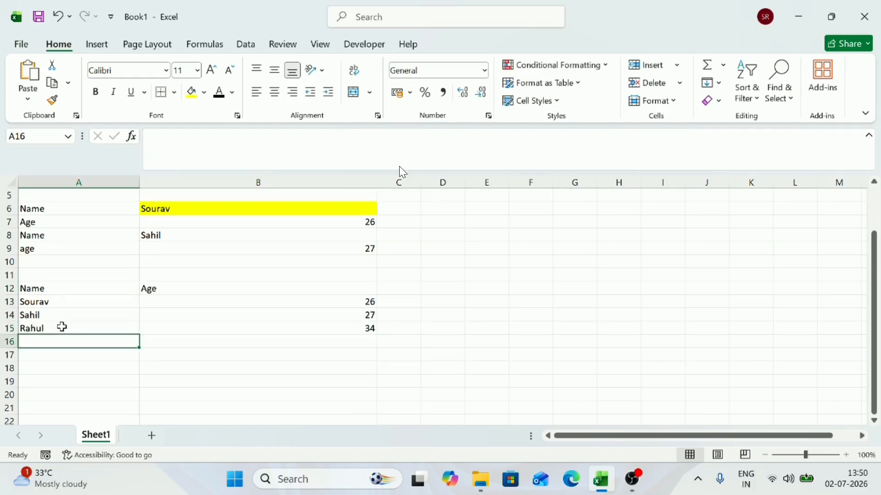
Step: Review the Name header in A12 and the first record's cells A13 and B13 by selecting them
key("Up")
key("Up")
key("Up")
key("Up")
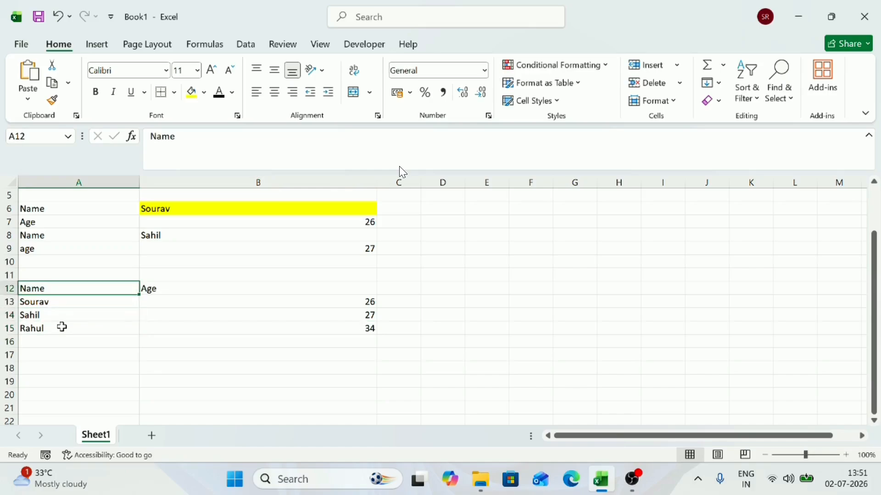
key("Down")
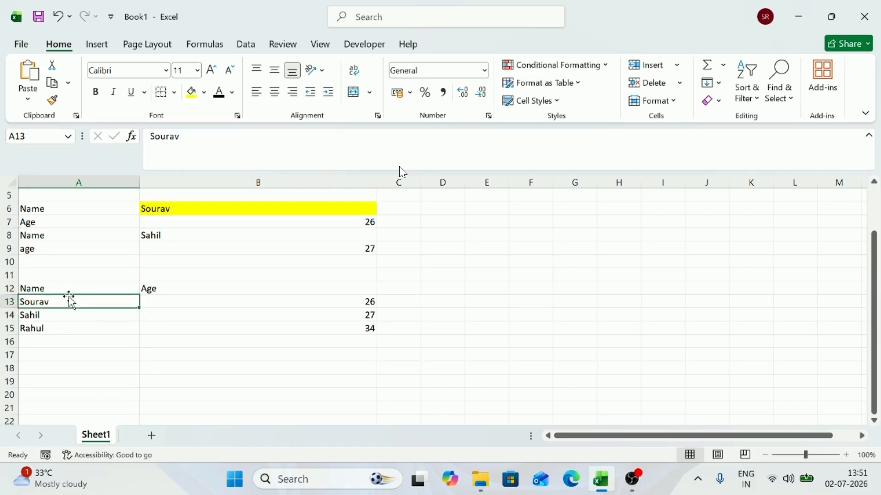
left_click(201, 299)
left_click(84, 302)
Step: Examine the repeated labels and their values in A6:B9, selecting the block and its individual cells
scroll(185, 254, "up", 1)
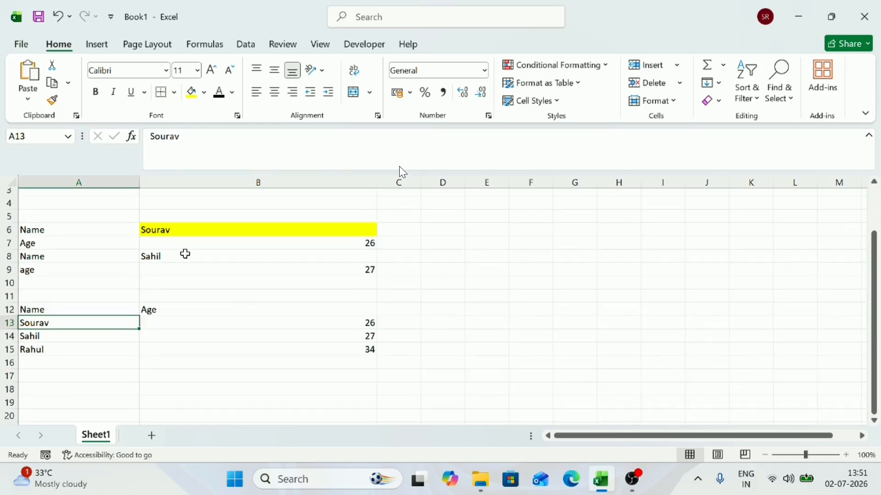
left_click(104, 235)
left_click(254, 235)
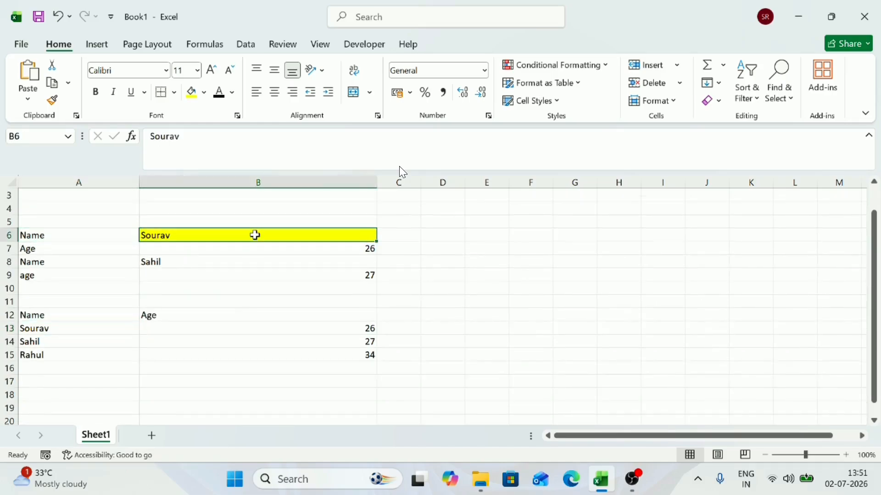
left_click_drag(105, 239, 325, 272)
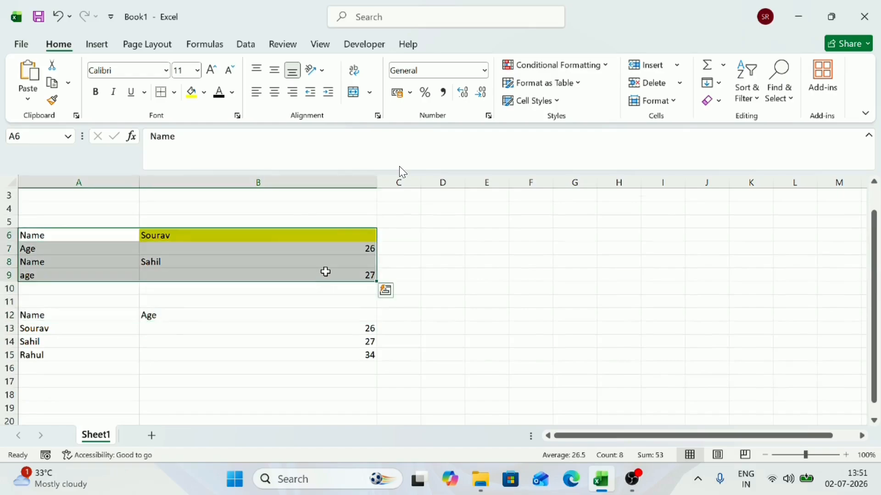
left_click(87, 235)
left_click(62, 251)
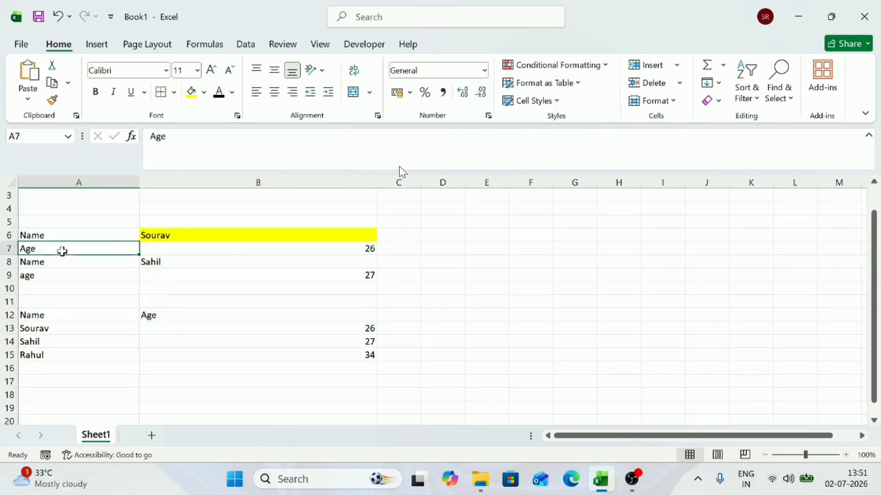
left_click(90, 236)
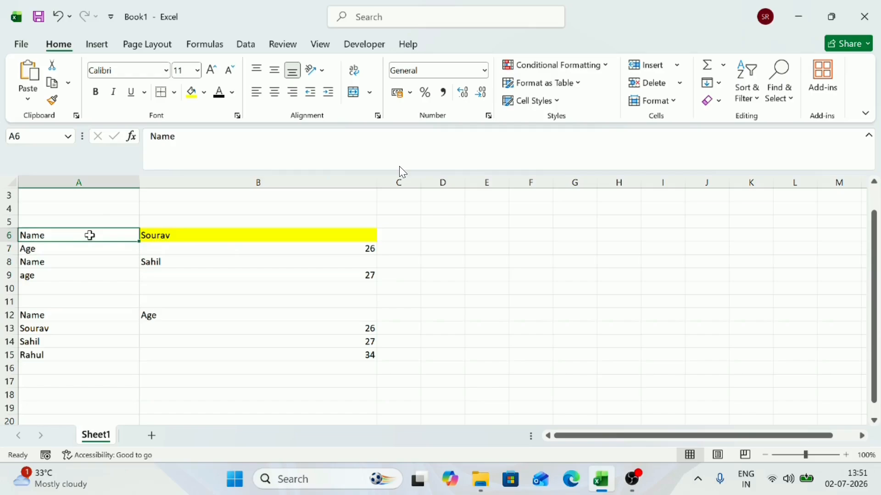
left_click(184, 234)
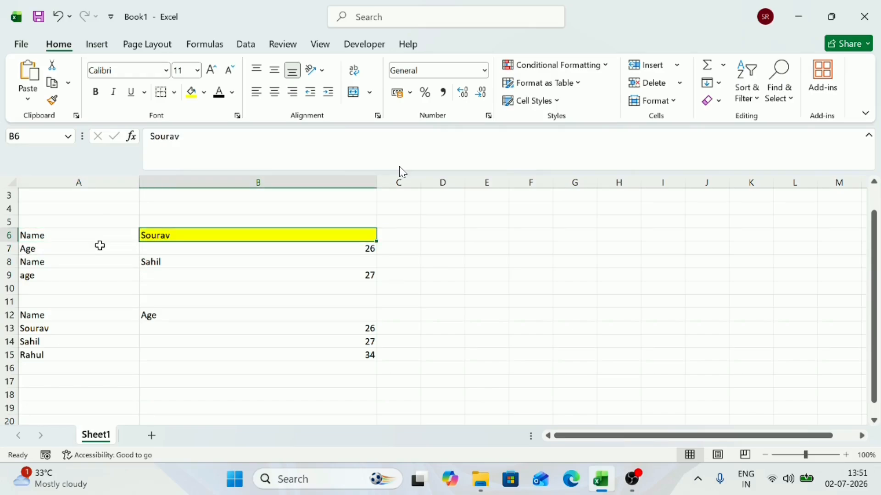
left_click(93, 248)
left_click(203, 254)
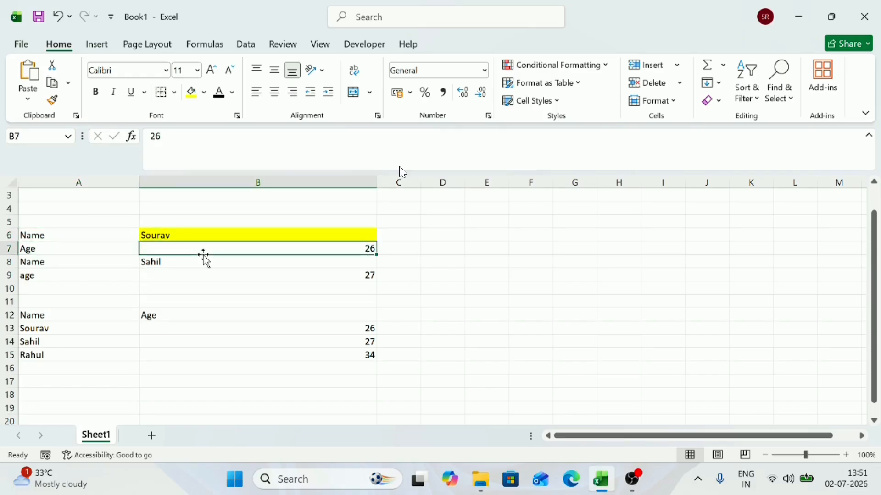
left_click(105, 233)
left_click(74, 249)
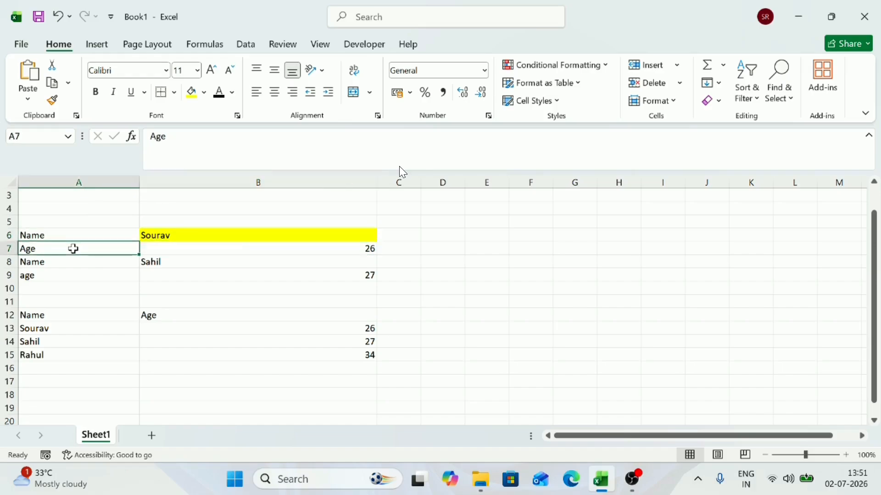
Step: Compare the Name and Age columns of the table in A12:B15 with the mixed values in B6:B9
left_click_drag(51, 317, 53, 352)
left_click(89, 330)
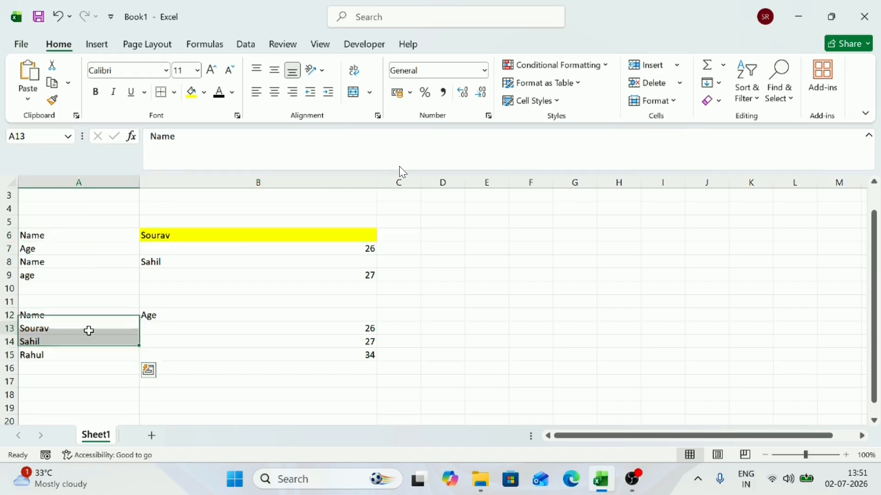
left_click(148, 315)
left_click_drag(191, 323, 198, 362)
key("Escape")
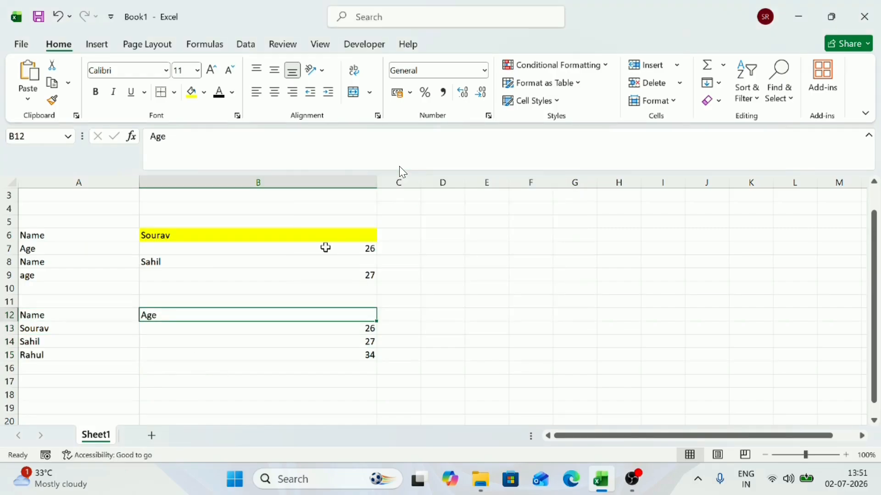
left_click(284, 265)
left_click(177, 250)
left_click(148, 265)
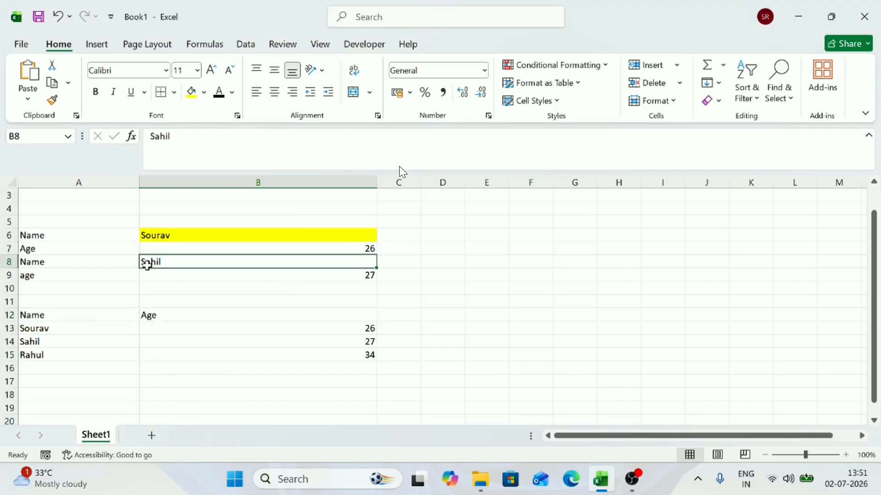
left_click(182, 288)
left_click(193, 275)
left_click(212, 247)
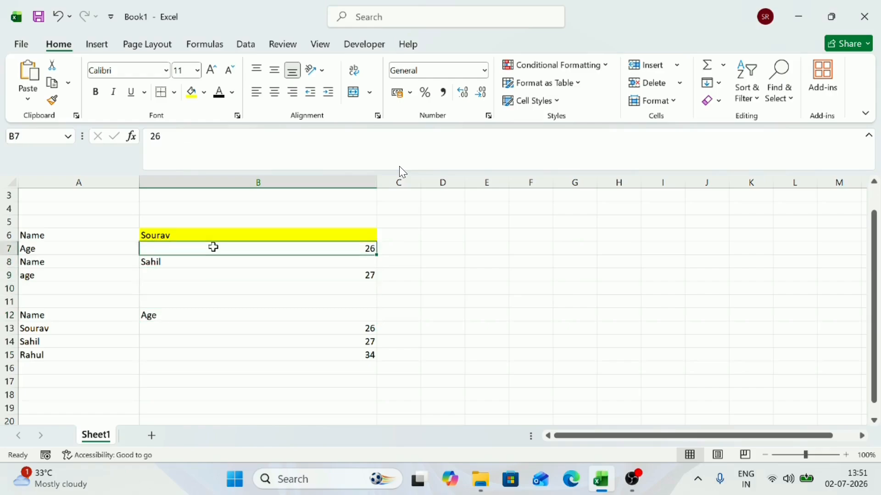
left_click(231, 237)
Step: Clear the contents of row 9, the second person's age record
left_click(188, 274)
key("shift+space")
key("Delete")
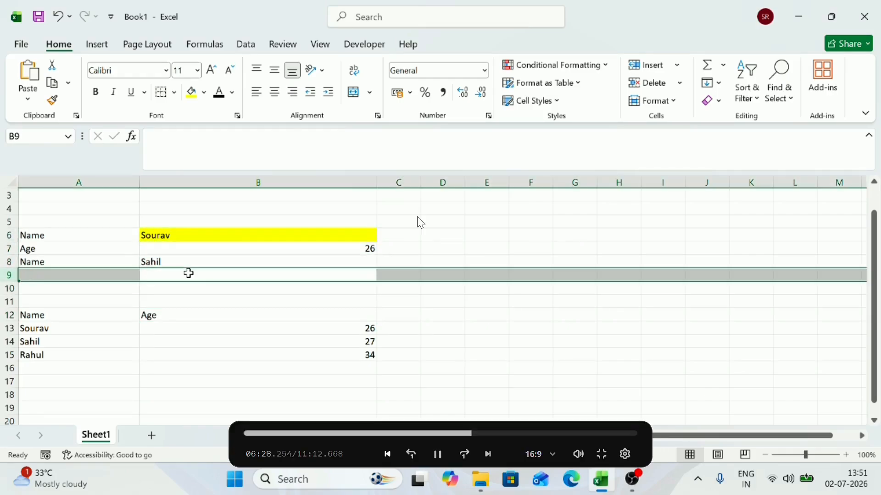
Step: Check the remaining label and value cells in A7 and B6:B8 by selecting them
left_click(222, 258)
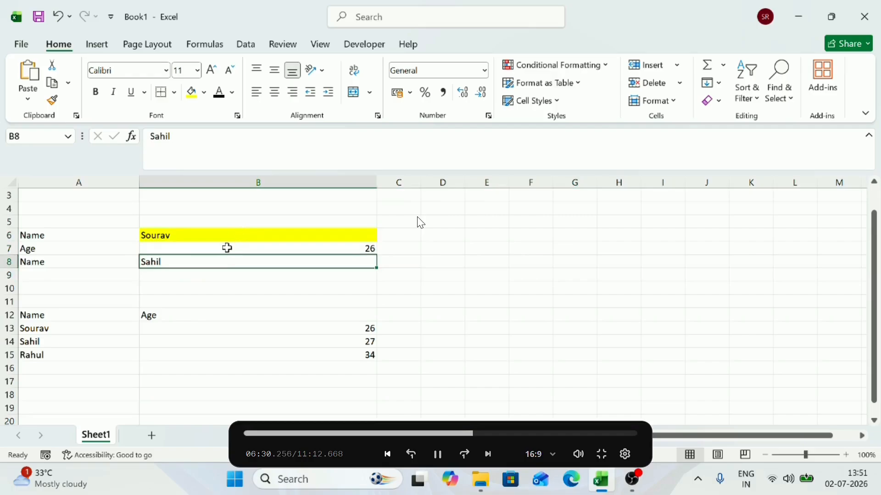
left_click(227, 249)
left_click(49, 248)
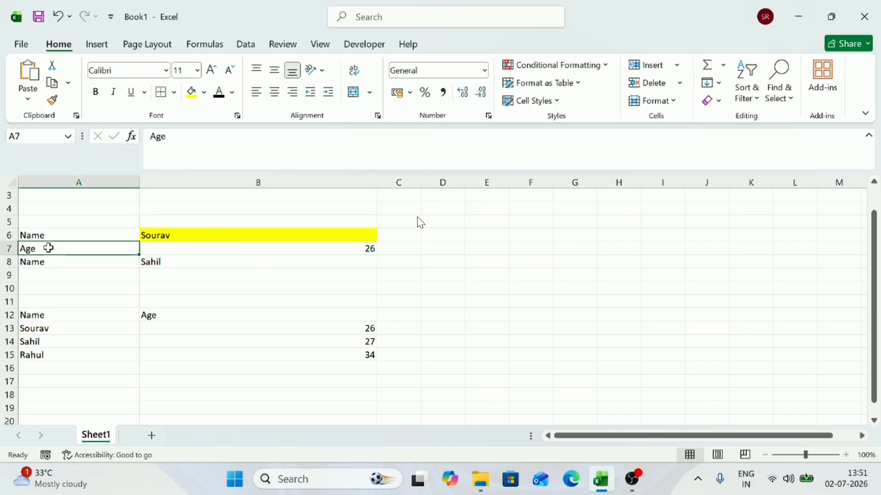
left_click(177, 237)
left_click(148, 258)
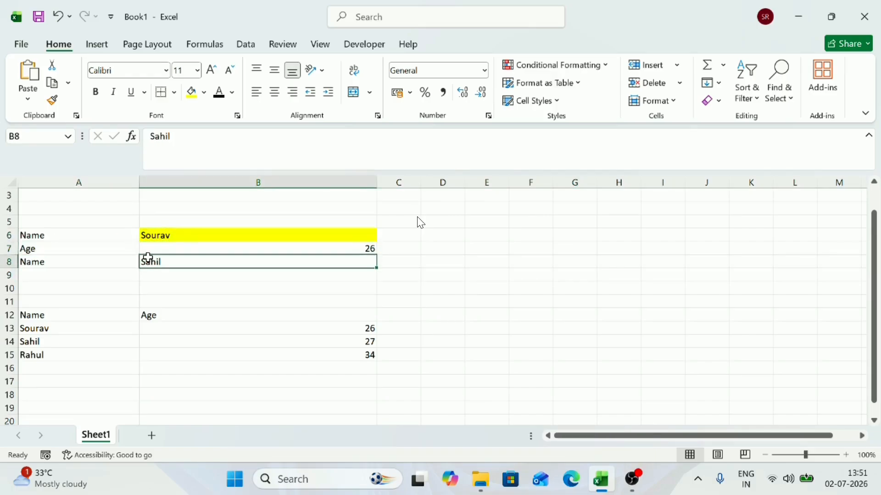
Step: Clear the ages in B14:B15 of the table
left_click(41, 328)
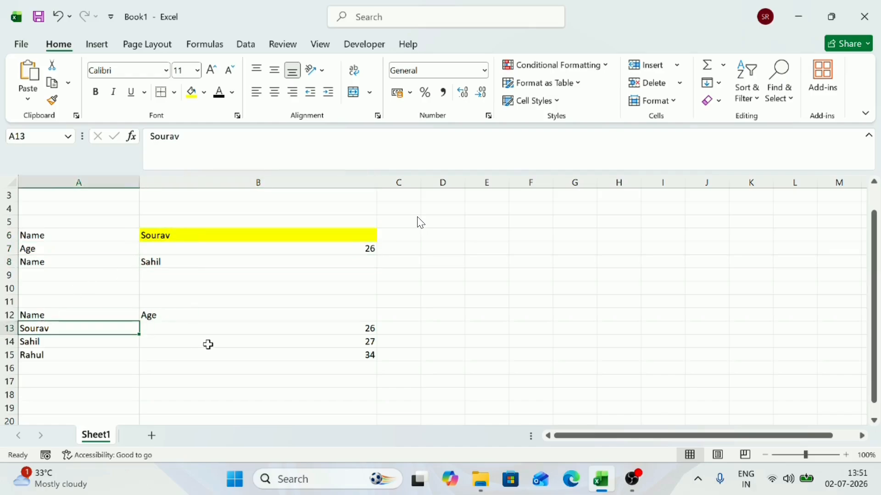
left_click_drag(209, 345, 206, 355)
key("Delete")
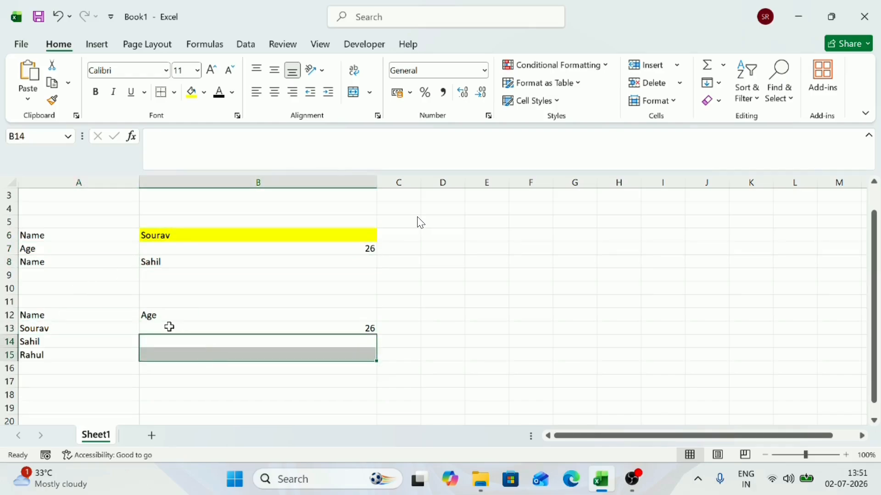
Step: Examine the record in row 13 and the whole columns A and B by selecting them
left_click(48, 341)
left_click(207, 328)
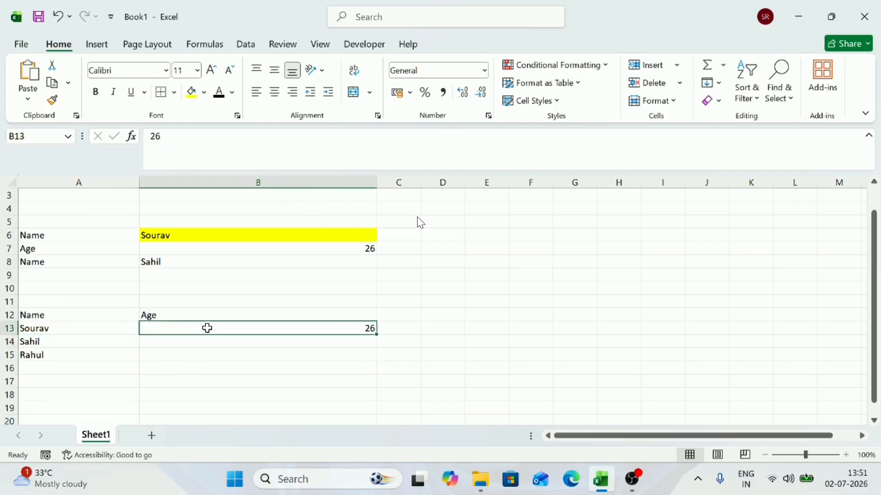
left_click_drag(64, 332, 258, 336)
left_click(182, 311)
scroll(181, 311, "up", 1)
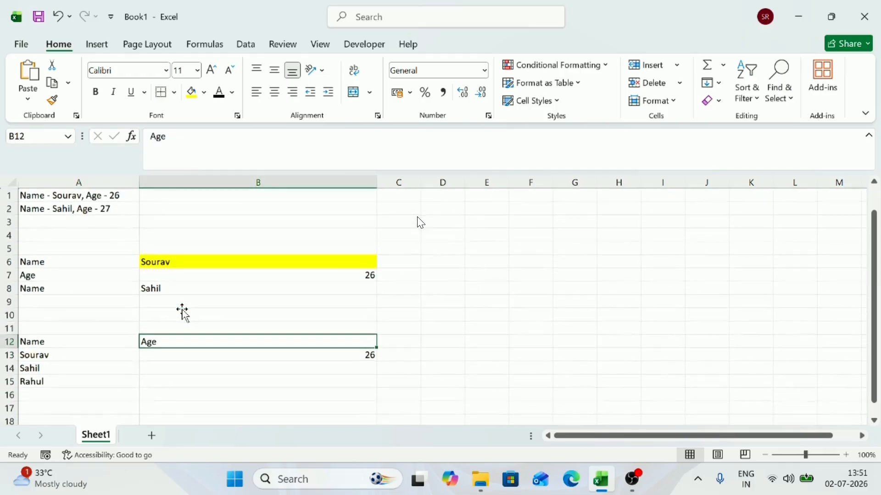
left_click_drag(113, 182, 212, 178)
left_click(213, 179)
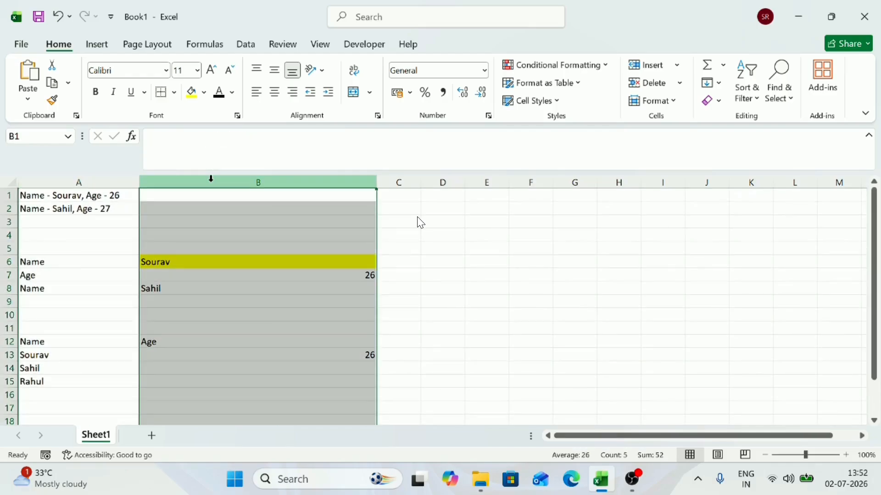
left_click(91, 338)
left_click(131, 181)
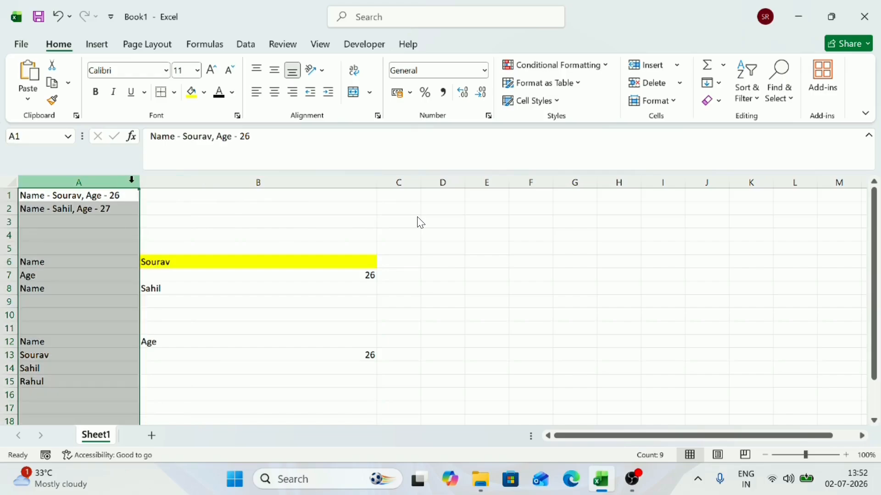
left_click(209, 178)
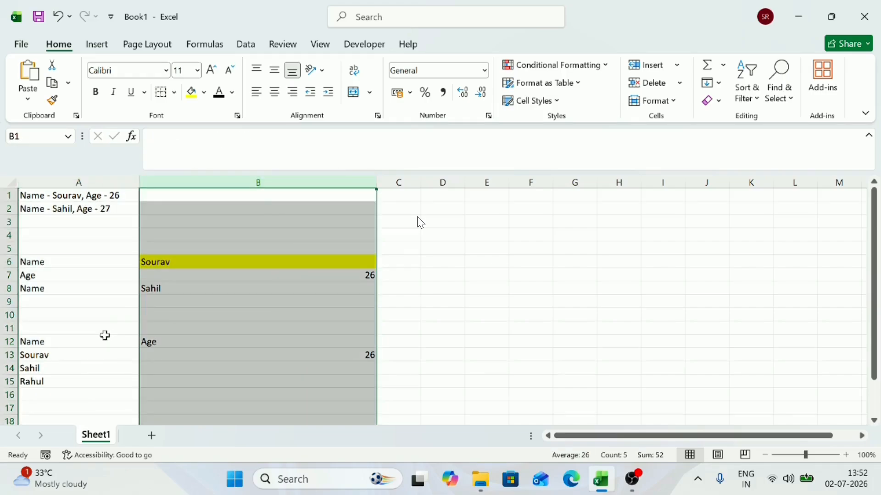
Step: Enter "profession" in cell C13 and autofit the width of column C
left_click(394, 355)
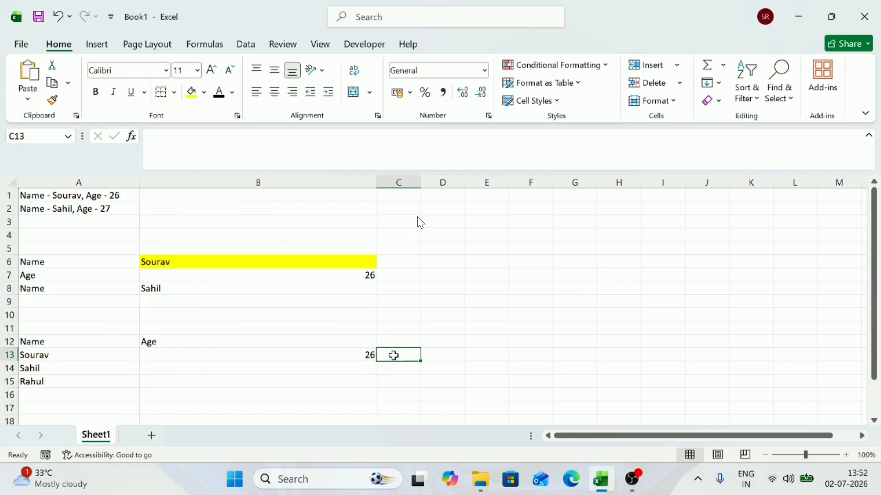
type("profession")
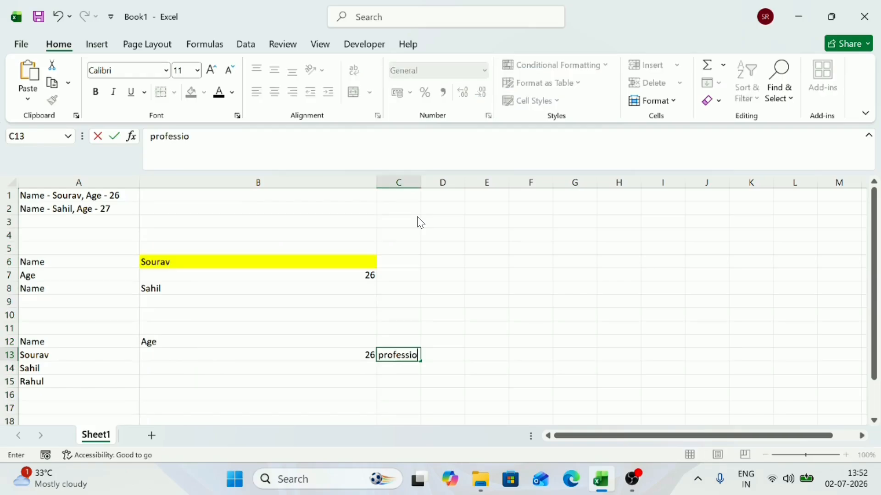
key("Return")
key("Up")
key("ctrl+space")
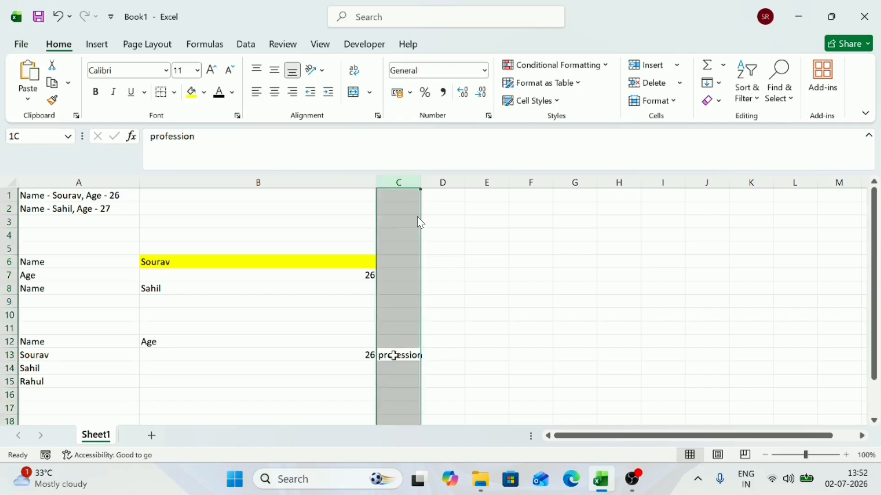
key("alt+h")
key("o")
key("i")
Step: Review the headers in A12:B12 and the names below the Name header cell by cell
key("Left")
key("Left")
key("Up")
key("Right")
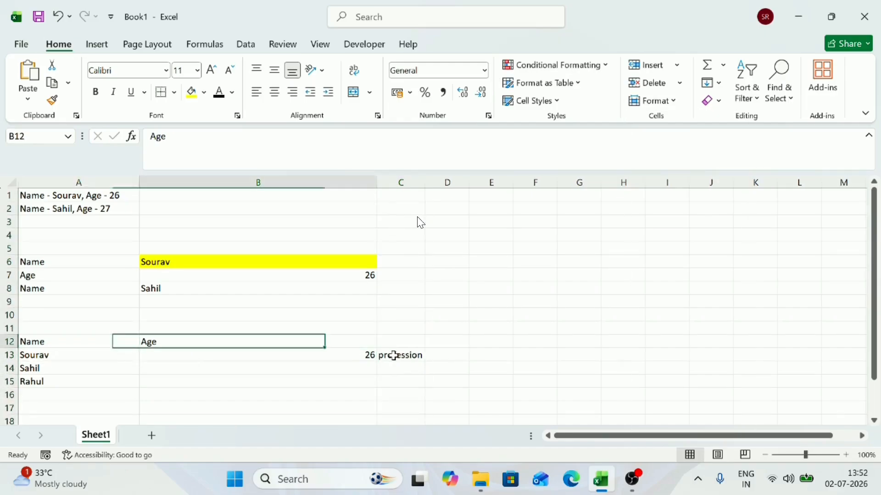
Step: Move the "profession" header from C13 to C12, beside the Age header
key("Left")
key("Down")
key("Down")
key("Up")
key("Right")
key("Right")
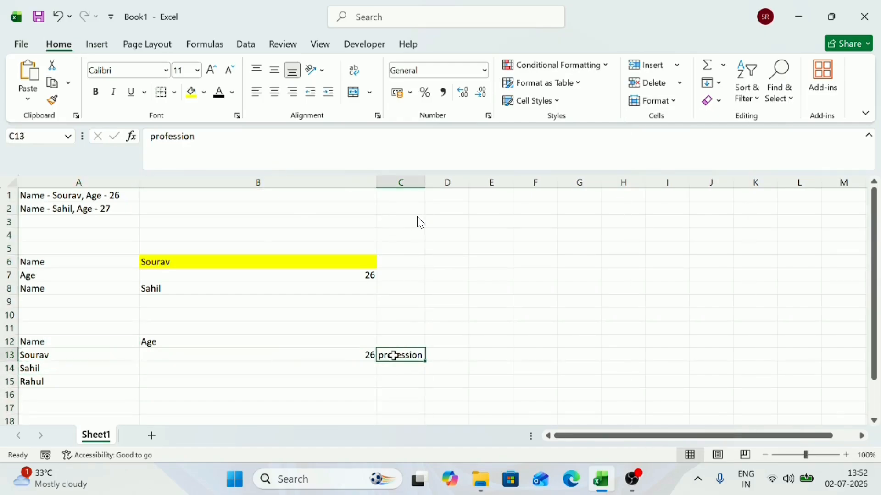
key("ctrl+c")
key("Up")
key("Return")
Step: Enter the professions IT, finance and transport in cells C13 to C15
key("Left")
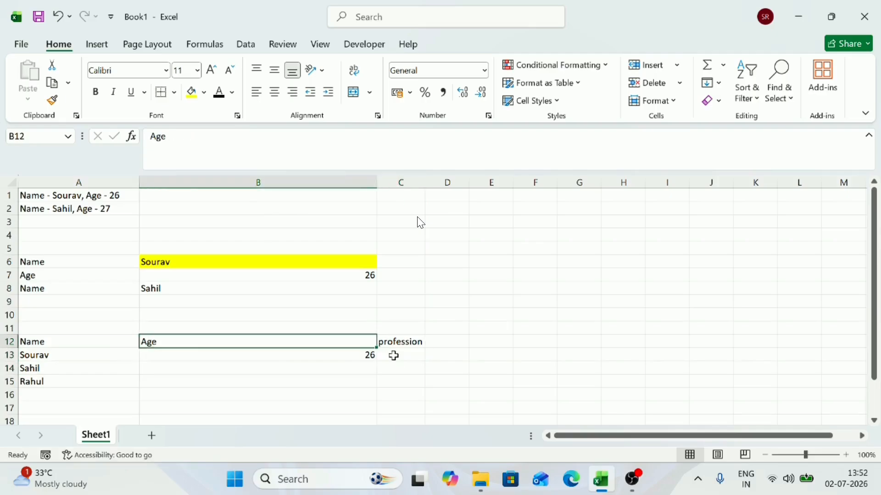
key("shift+Right")
key("Left")
key("shift+Down")
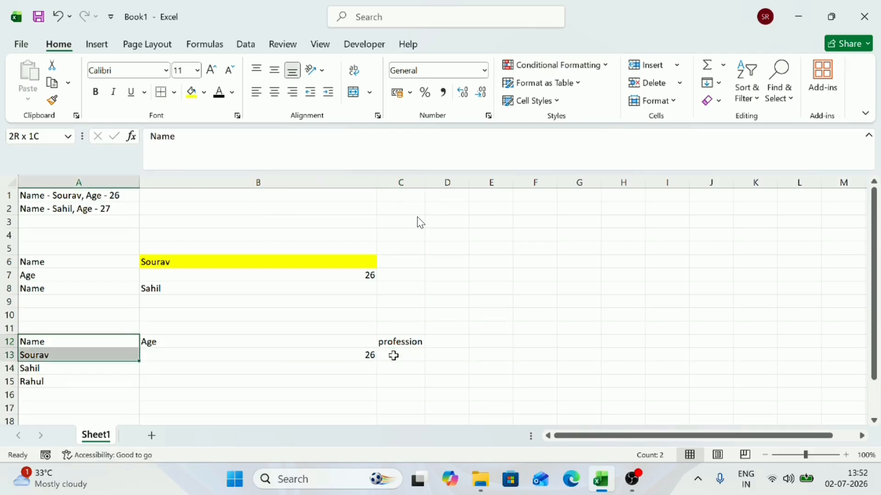
key("Right")
key("shift+Right")
key("Down")
key("Right")
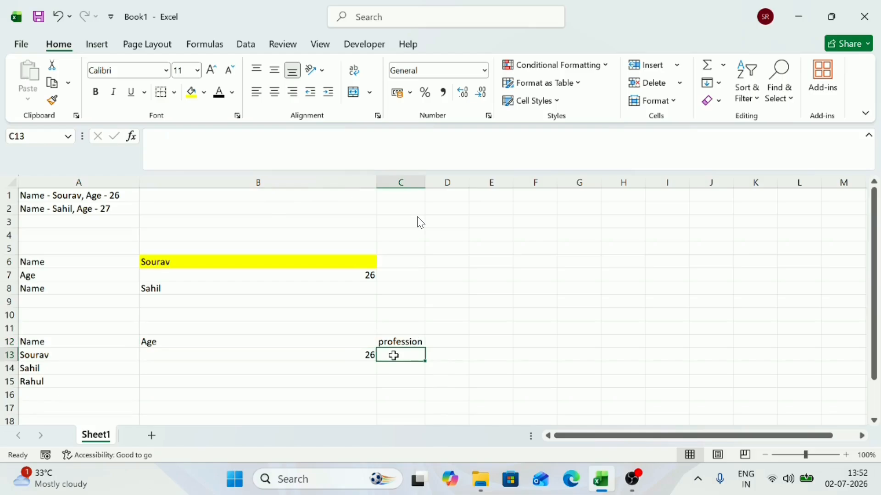
type("IT")
key("Return")
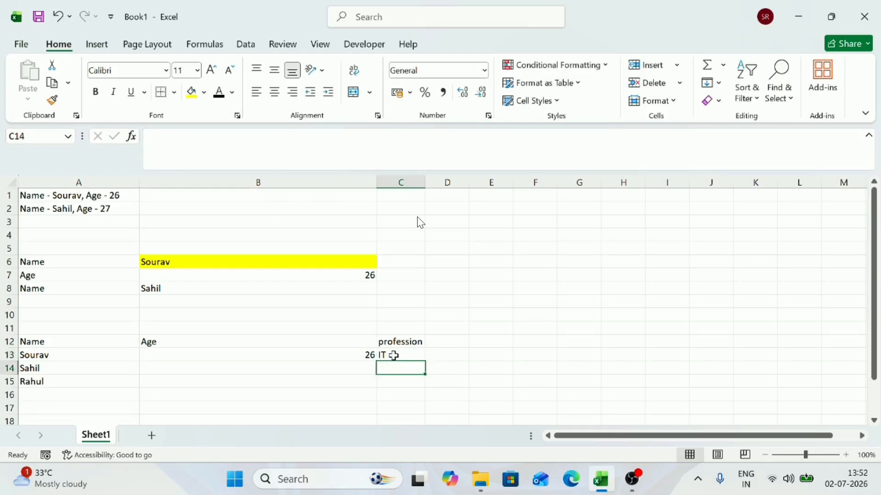
type("finance")
key("Return")
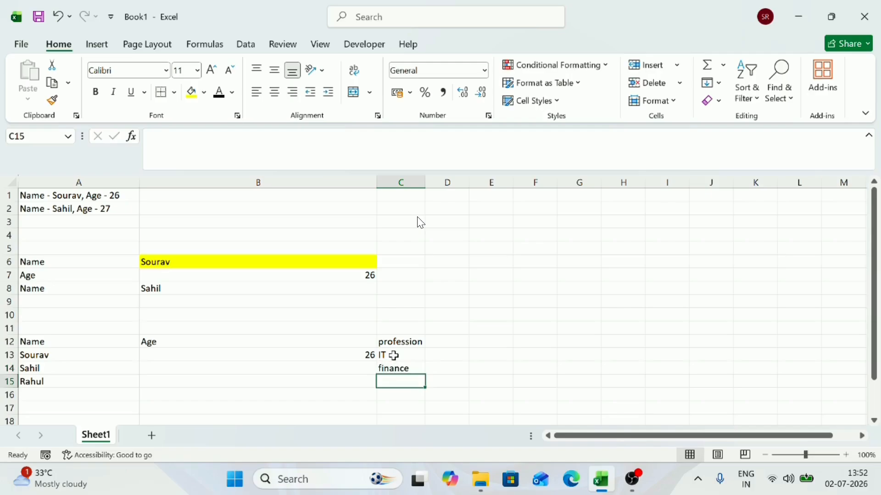
type("transp")
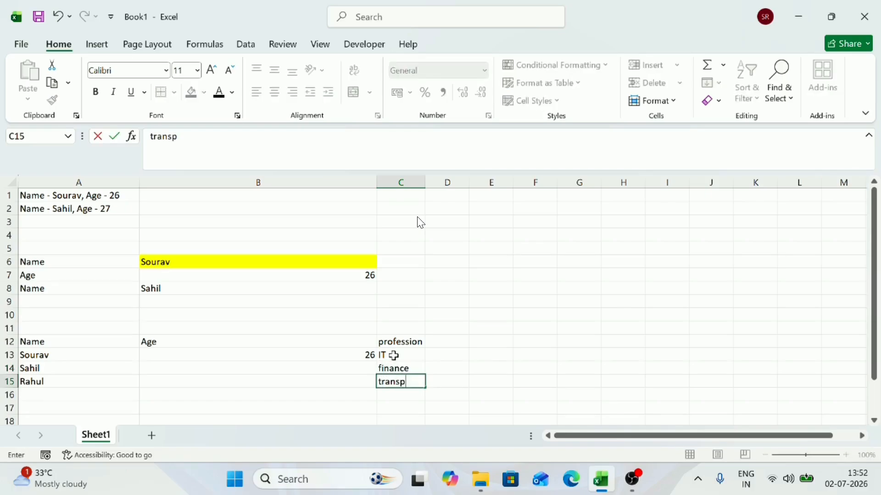
type("ort")
key("Return")
Step: Enter the ages 25 in B14 and 36 in B15
key("Left")
key("Left")
key("Up")
key("Up")
key("Right")
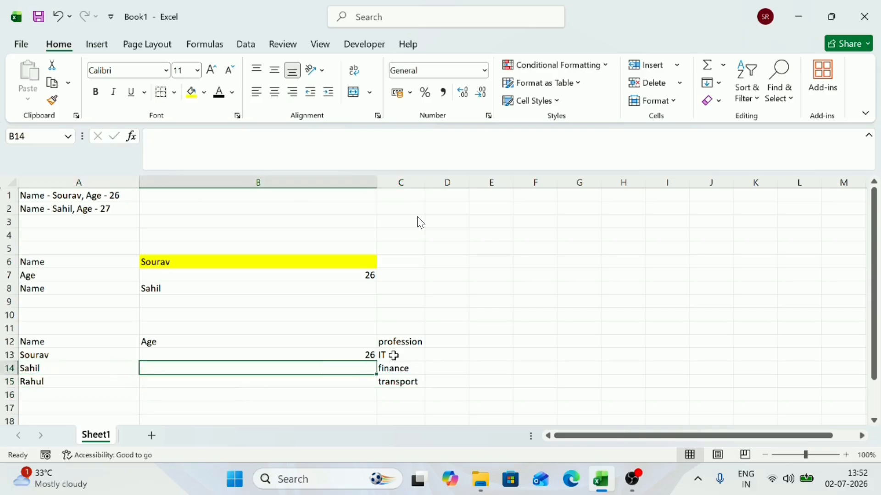
type("25")
key("Return")
type("3")
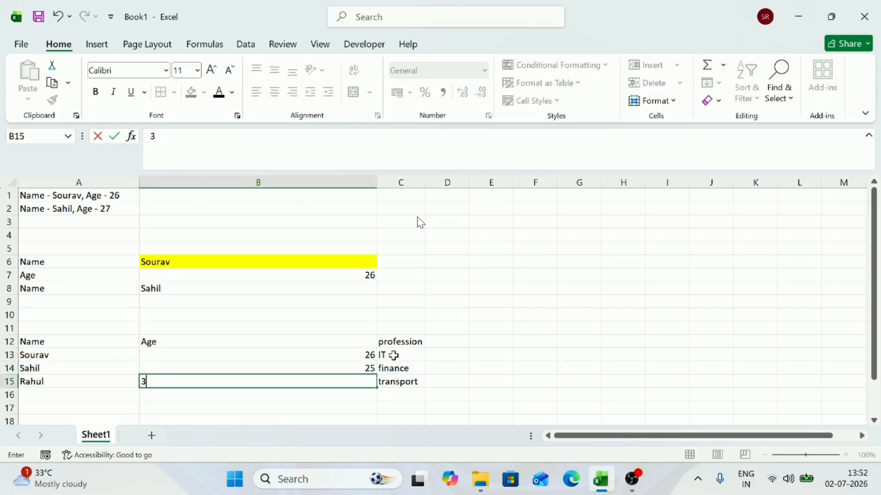
type("6")
key("Return")
Step: Review the Name header and the first record's cells A13, B13 and C13 one by one
key("Left")
key("Up")
key("Up")
key("Up")
key("Up")
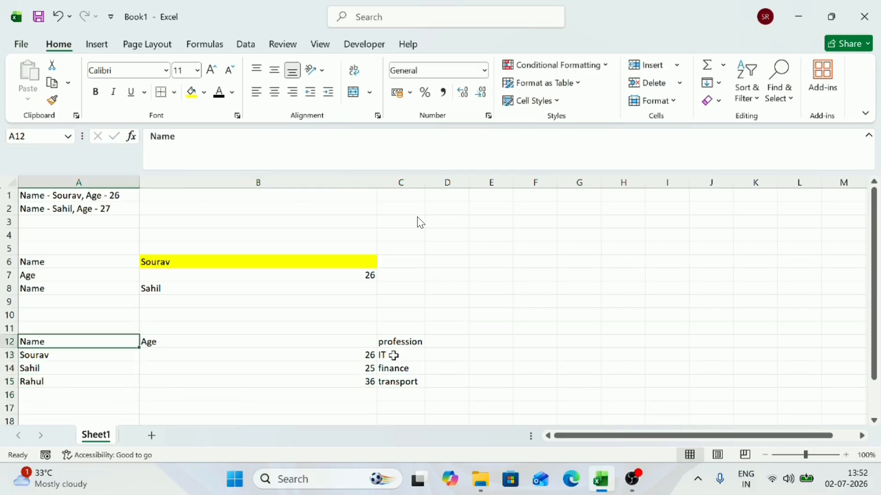
key("Down")
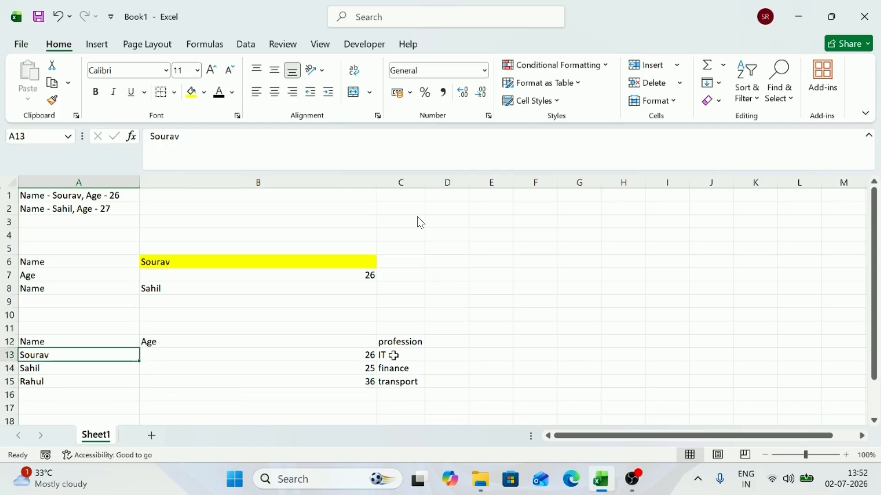
key("Up")
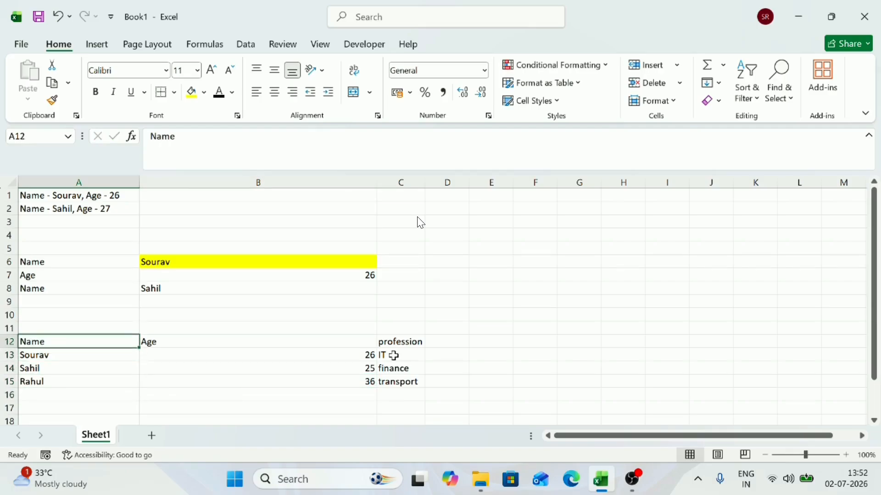
key("Down")
key("Right")
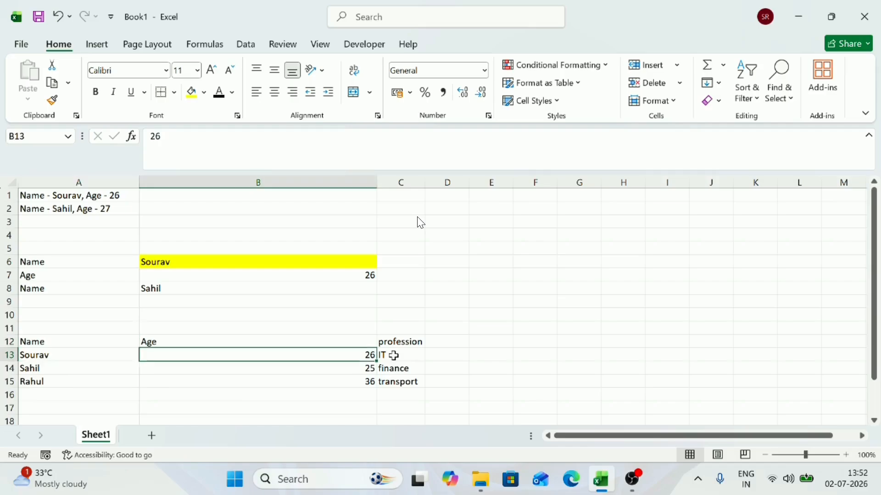
key("Right")
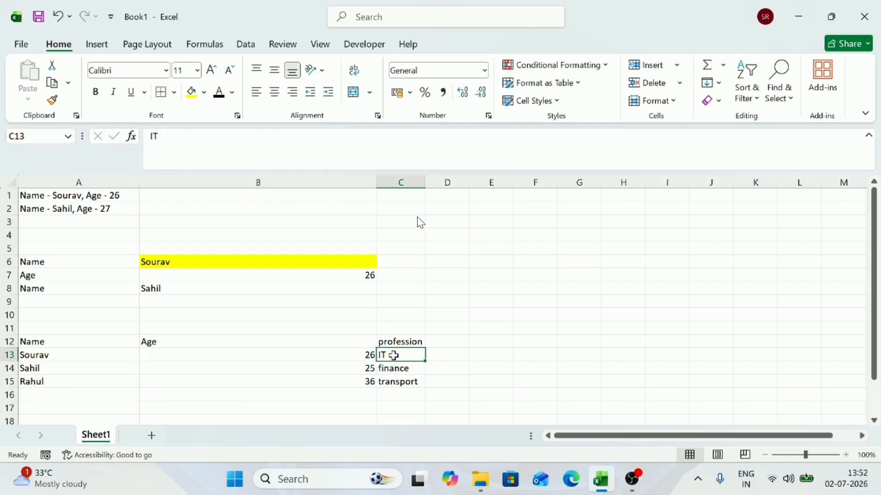
key("Up")
key("Up")
key("Up")
key("Up")
key("Up")
key("Up")
key("Up")
key("Up")
key("Up")
key("Up")
key("Up")
key("Up")
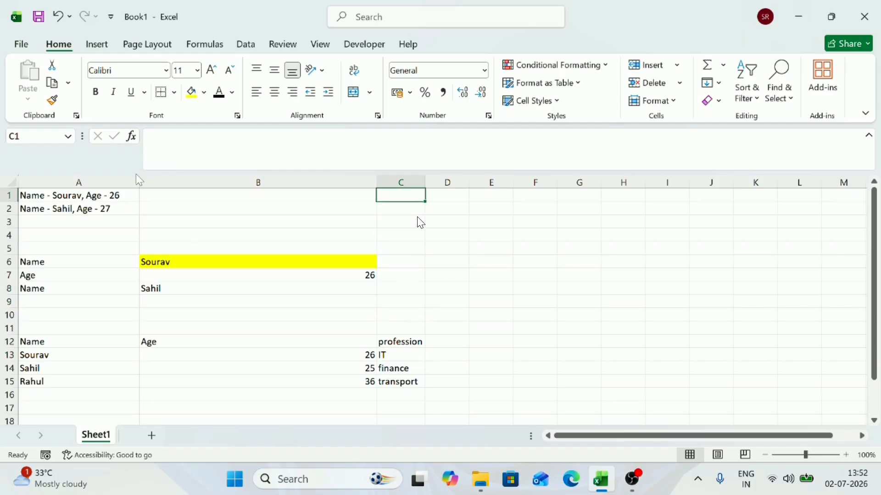
Step: Widen column A to fill the visible sheet and inspect it by selecting A1, A4 and the whole column
left_click_drag(141, 181, 871, 195)
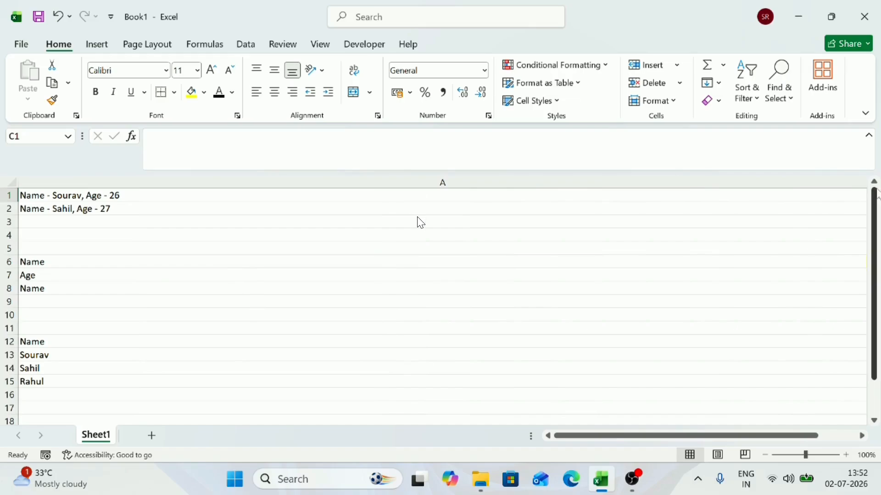
left_click(265, 212)
left_click(219, 196)
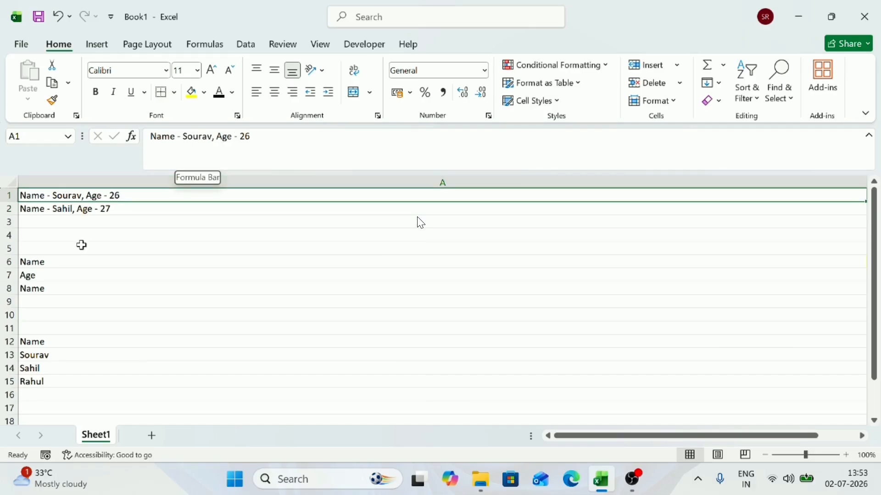
left_click(63, 236)
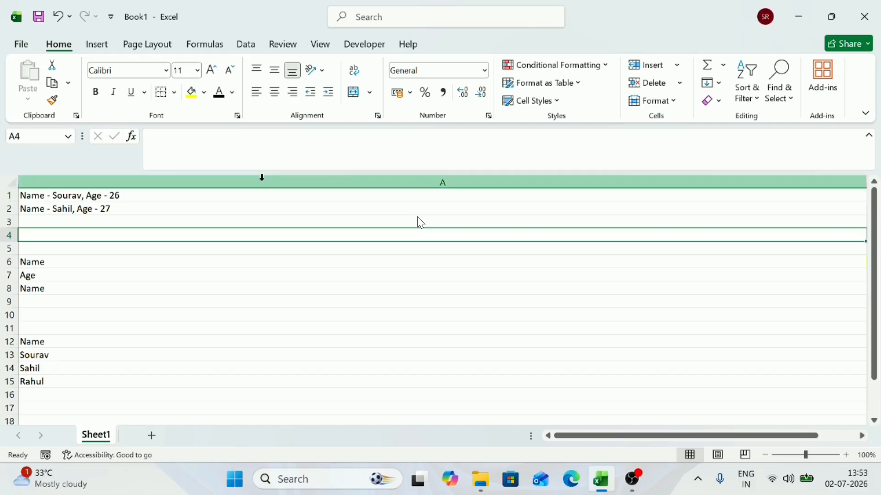
left_click(193, 195)
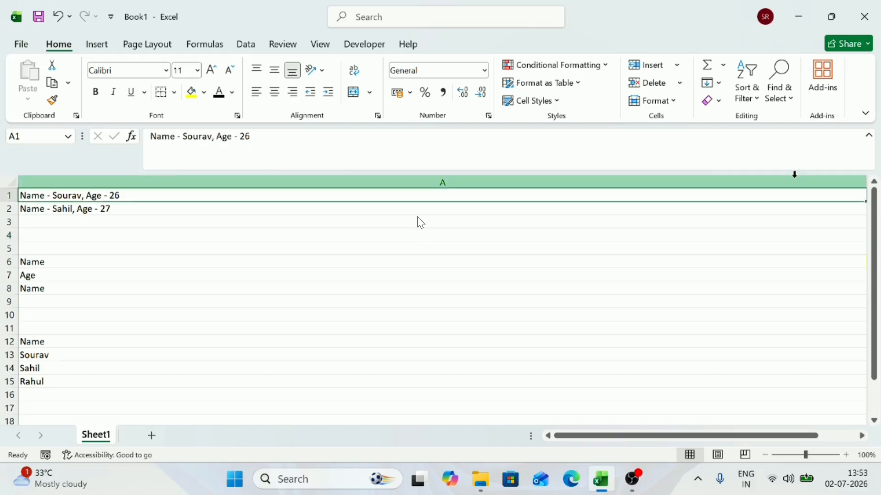
left_click(814, 179)
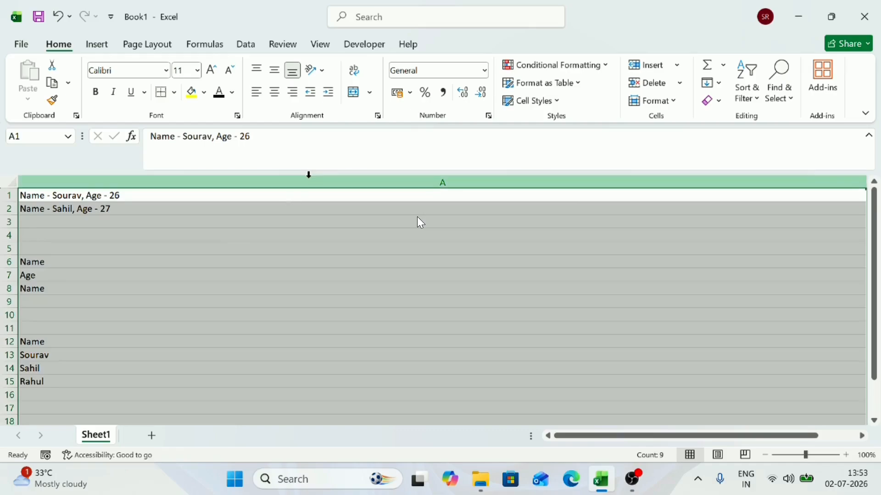
Step: Zoom the sheet out to 90% and narrow column A to roughly the width of its text
scroll(502, 255, "down", 1, "ctrl")
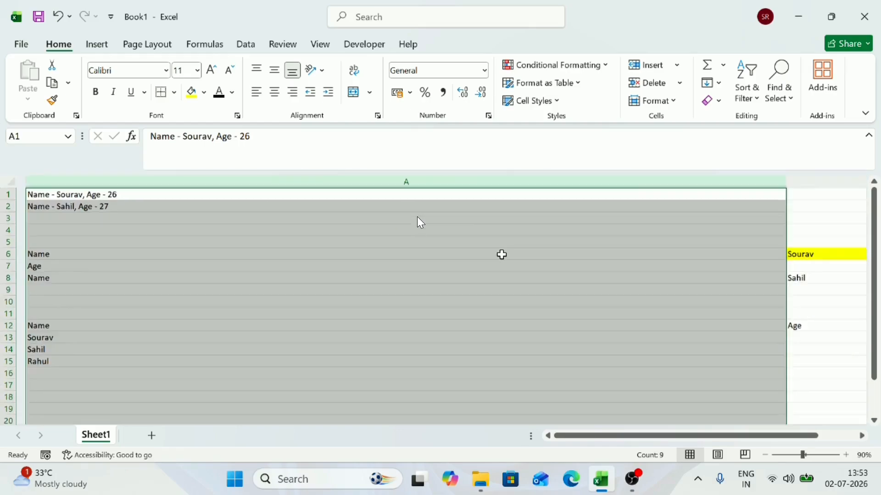
left_click_drag(782, 181, 117, 186)
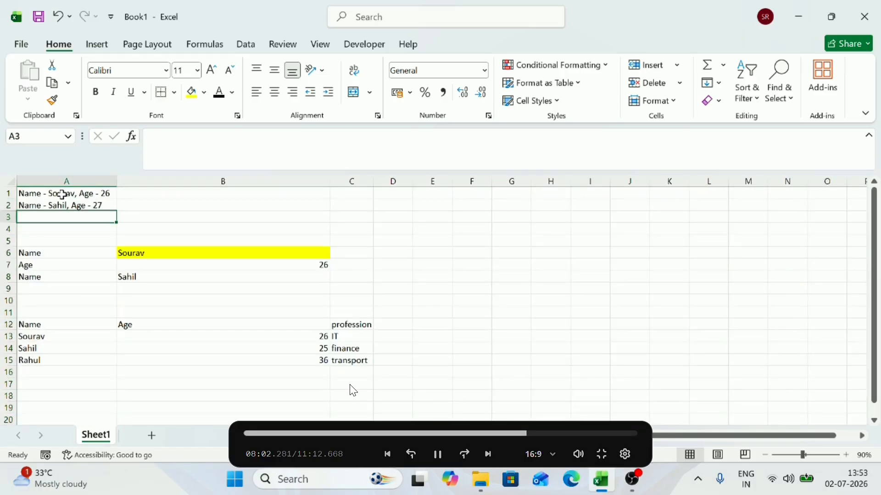
Step: Compare the unstructured entries in A1:A3 with the table in A12:C16, its headers and the empty cells beside it
left_click_drag(63, 195, 100, 217)
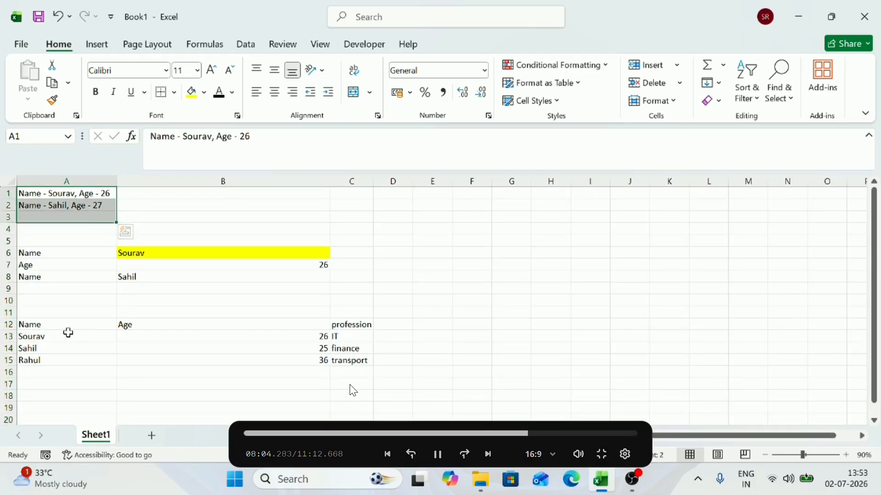
left_click_drag(64, 329, 374, 373)
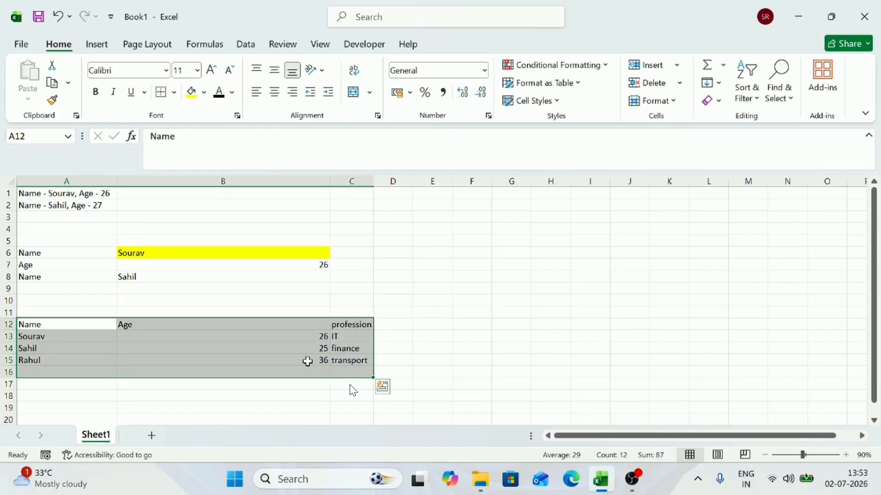
left_click(399, 324)
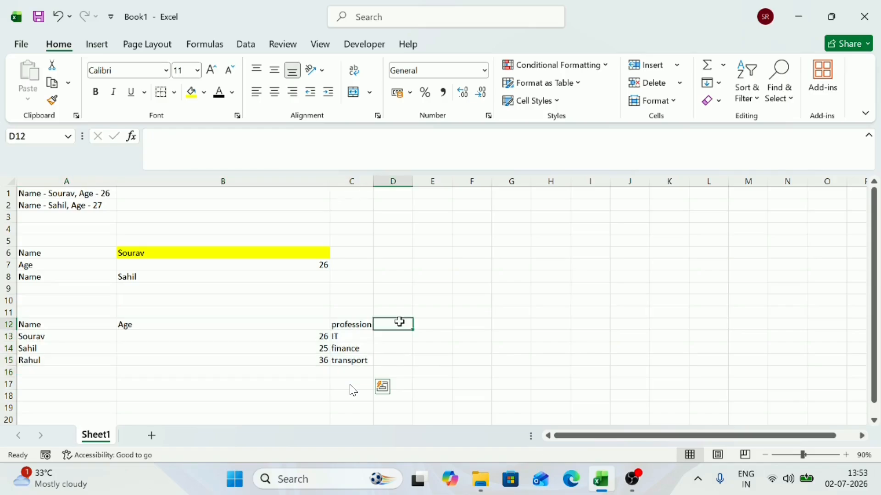
left_click(441, 323)
left_click(478, 323)
left_click(560, 316)
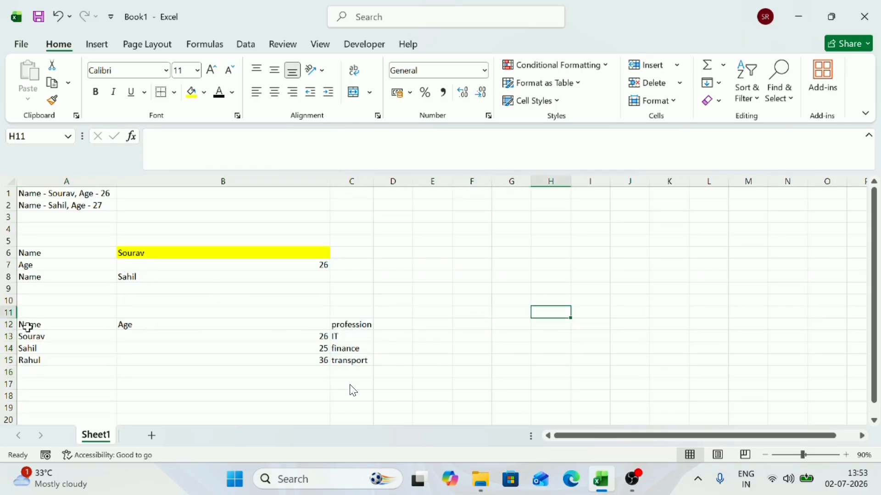
left_click_drag(27, 327, 165, 320)
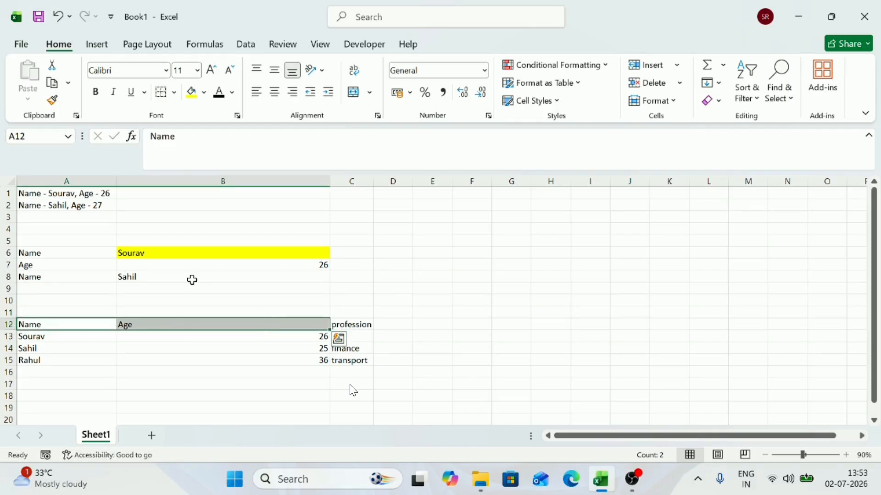
Step: Delete rows 1 to 8, which hold the earlier sample records
left_click_drag(62, 194, 353, 283)
key("ctrl+shift+Right")
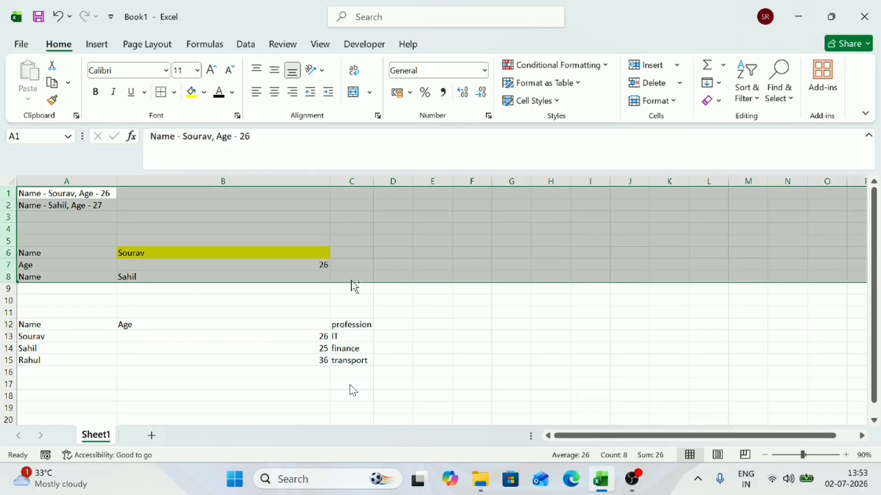
key("ctrl+minus")
key("Down")
key("Up")
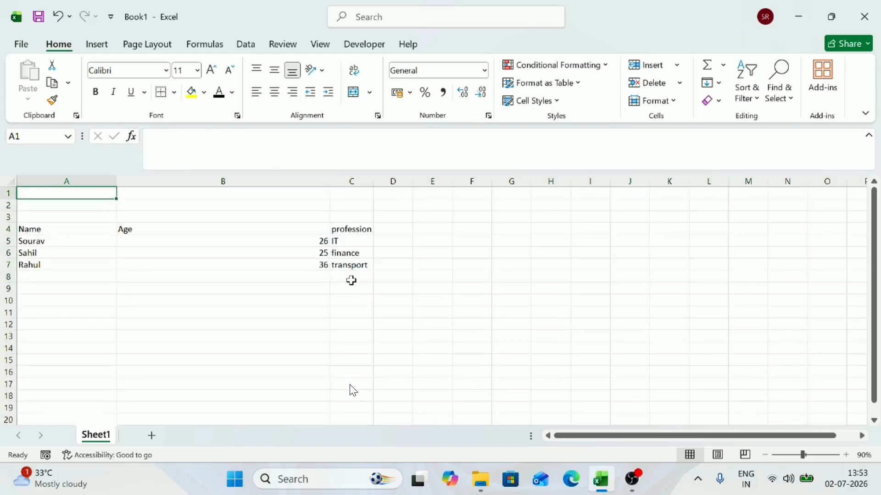
Step: Delete the three blank rows above the table so its headers start in row 1
key("shift+space")
key("shift+Down")
key("shift+Down")
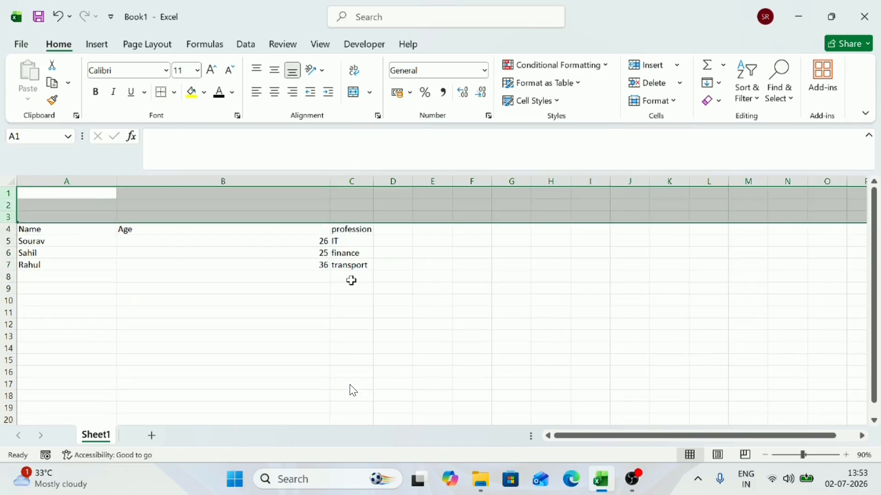
key("ctrl+minus")
key("Down")
key("Up")
Step: Make the headers in A1:C1 bold and apply all borders to them
key("ctrl+shift+Right")
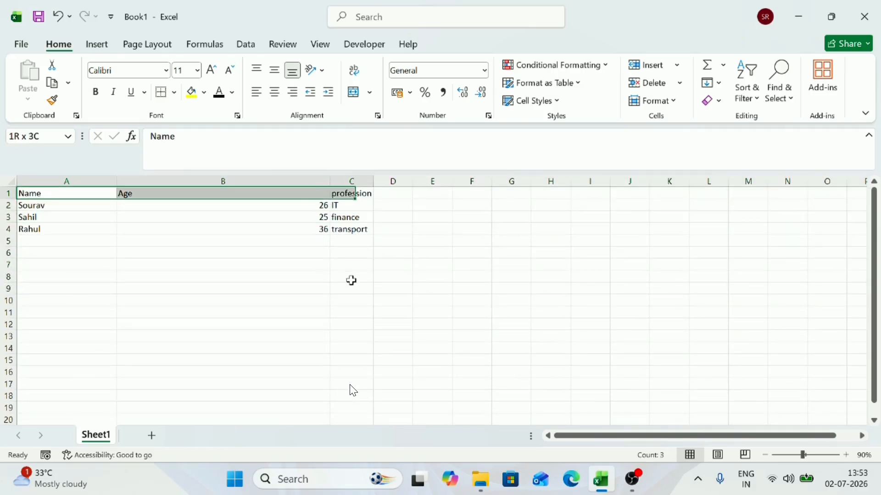
key("ctrl+b")
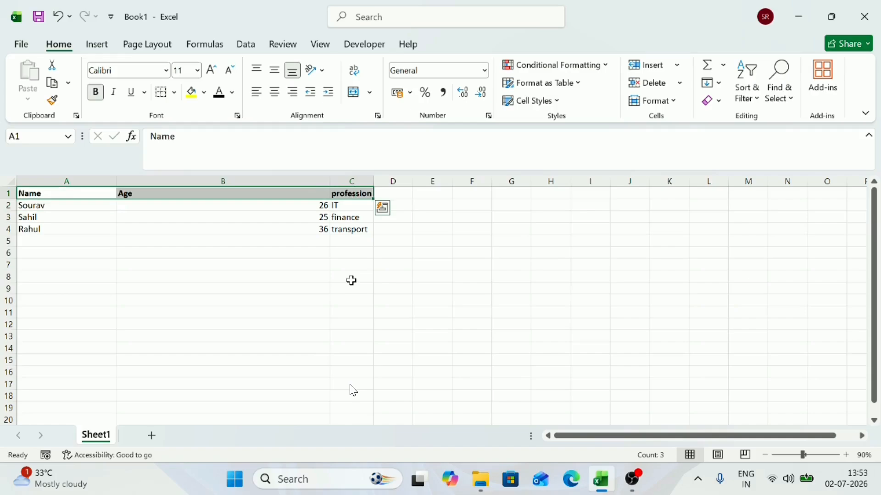
key("alt+h")
key("Escape")
key("Right")
key("Left")
Step: Apply all borders to the three records in A2:C4
key("Down")
key("shift+Right")
key("shift+Right")
key("shift+Down")
key("shift+Down")
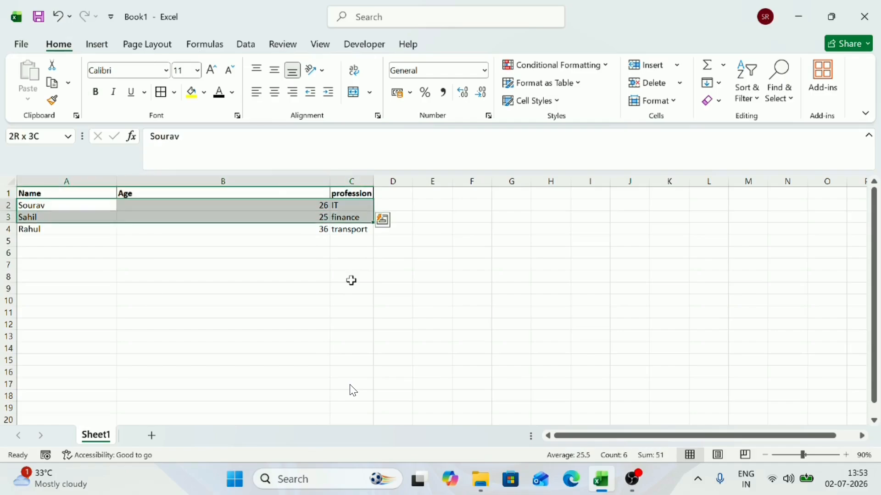
key("h")
key("b")
key("a")
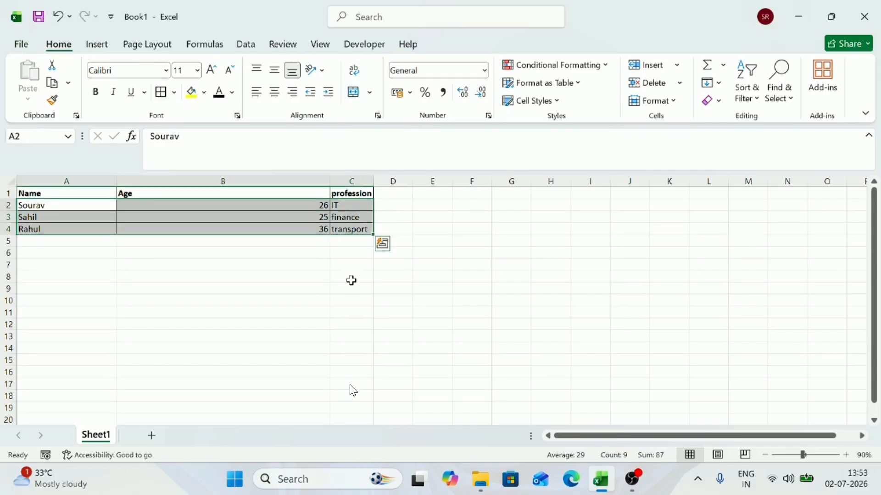
key("Up")
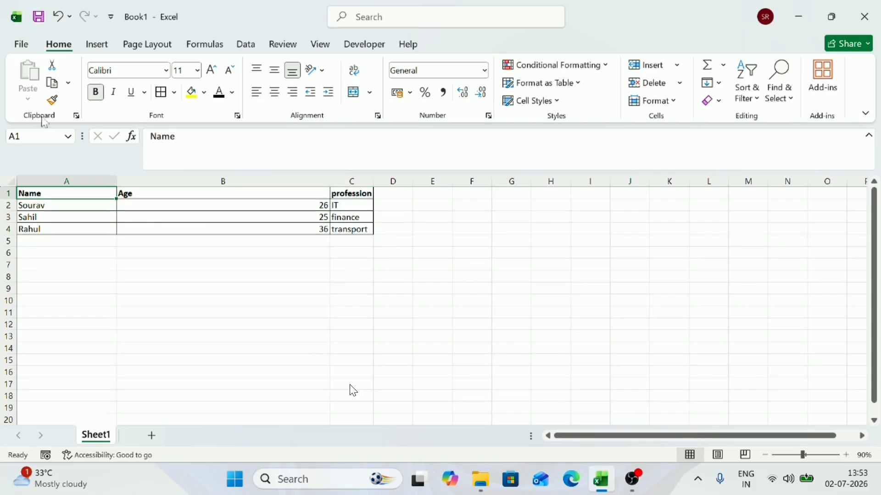
left_click(21, 45)
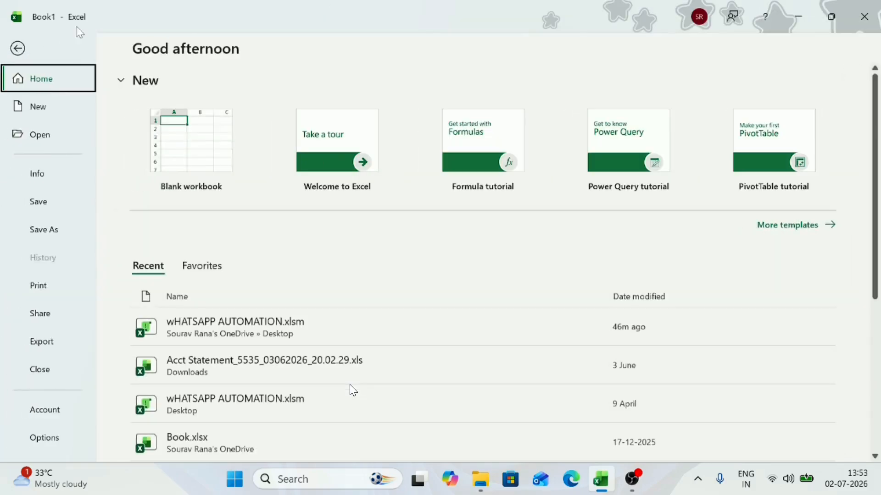
left_click(20, 41)
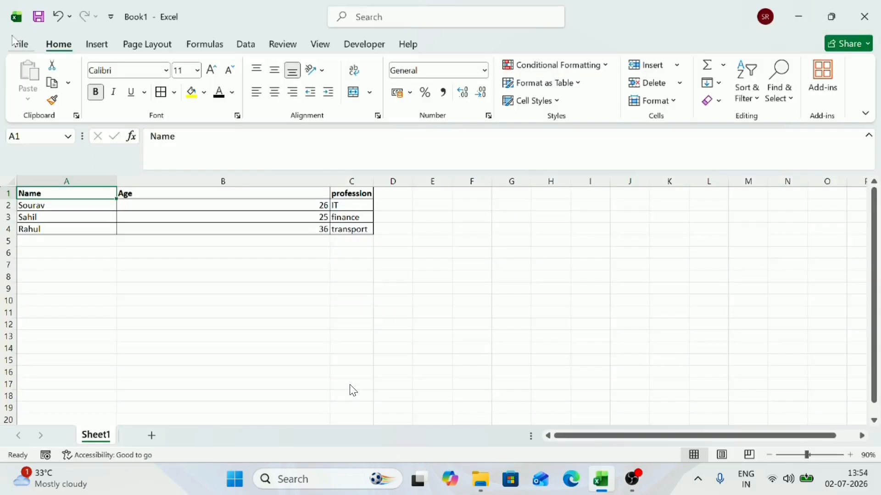
left_click(17, 48)
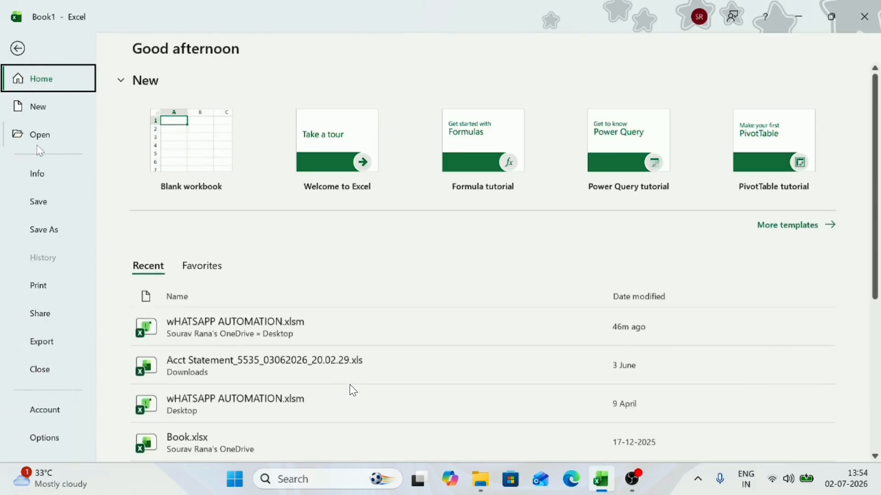
left_click(40, 232)
left_click(177, 366)
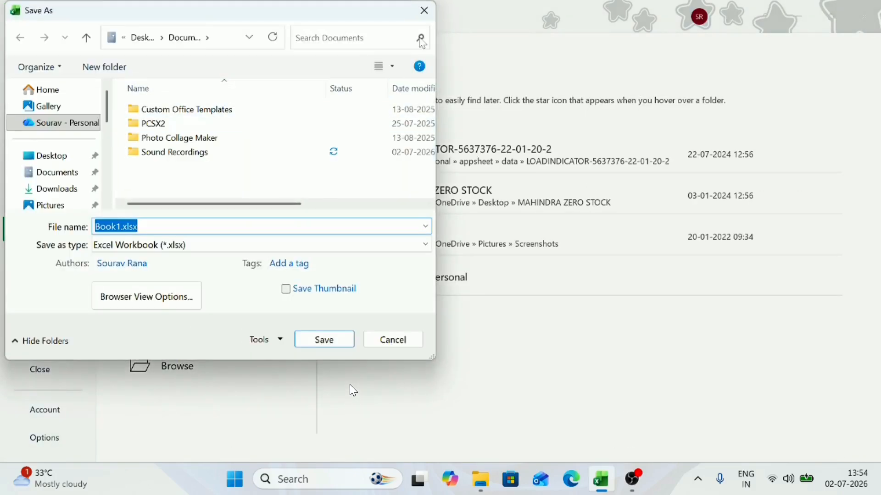
left_click(424, 11)
left_click(35, 49)
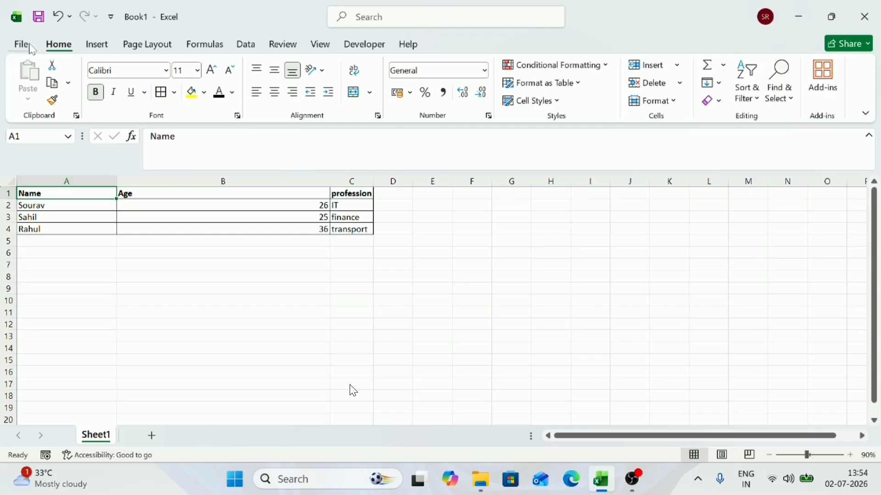
left_click(292, 265)
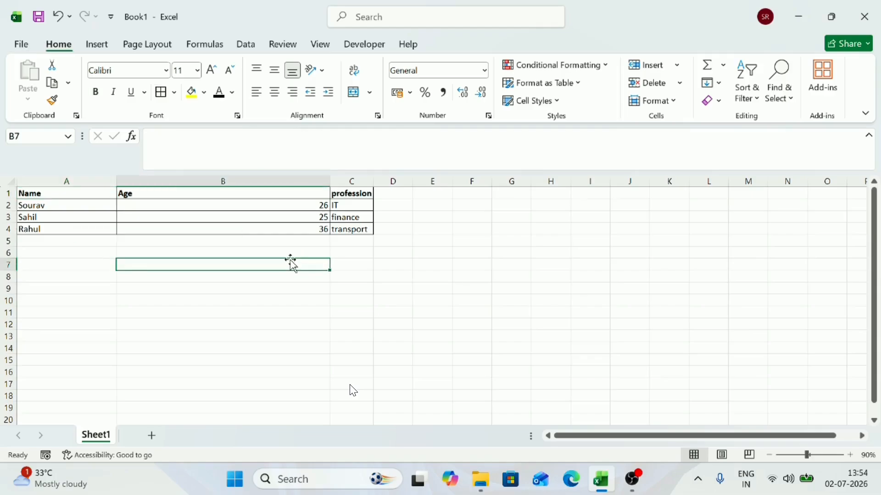
Step: Start saving the workbook and browse to the class 1 folder inside youtube as the save location
key("ctrl+s")
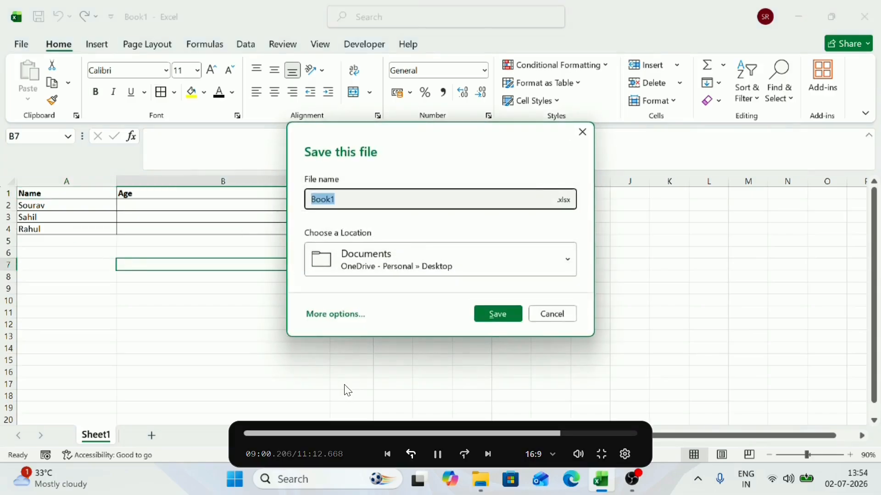
key("BackSpace")
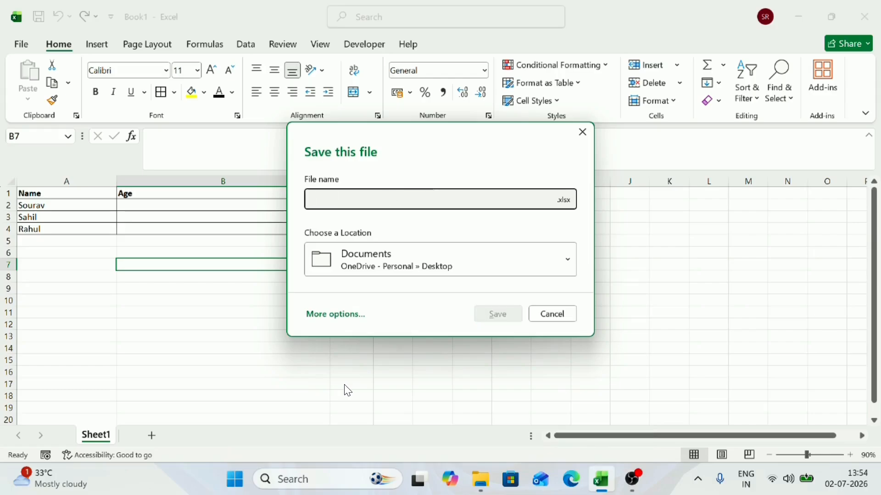
type("Class 1")
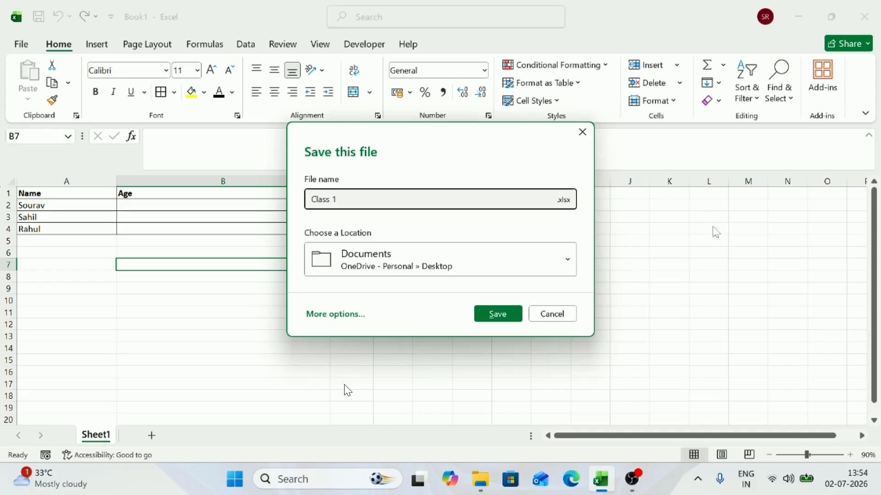
left_click(519, 273)
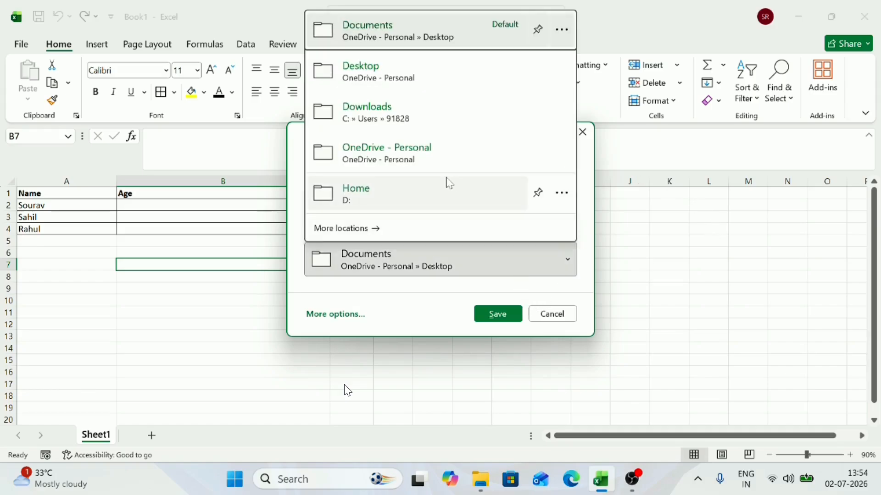
left_click(348, 227)
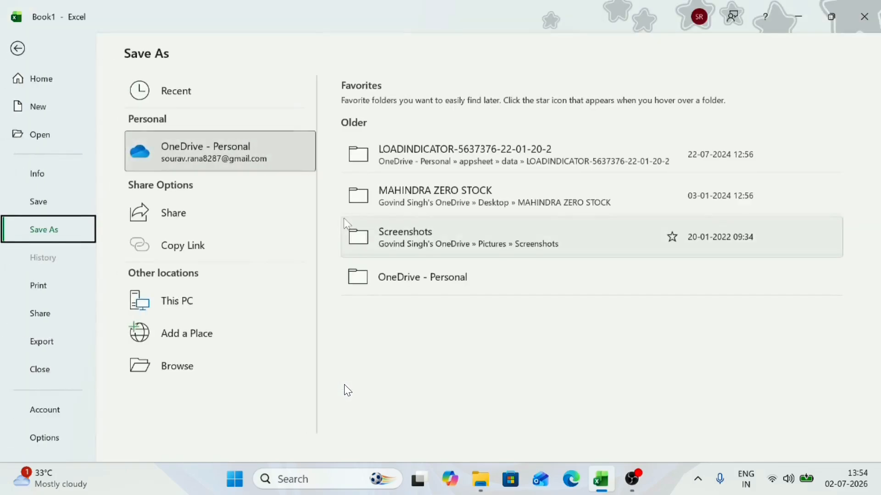
left_click(191, 372)
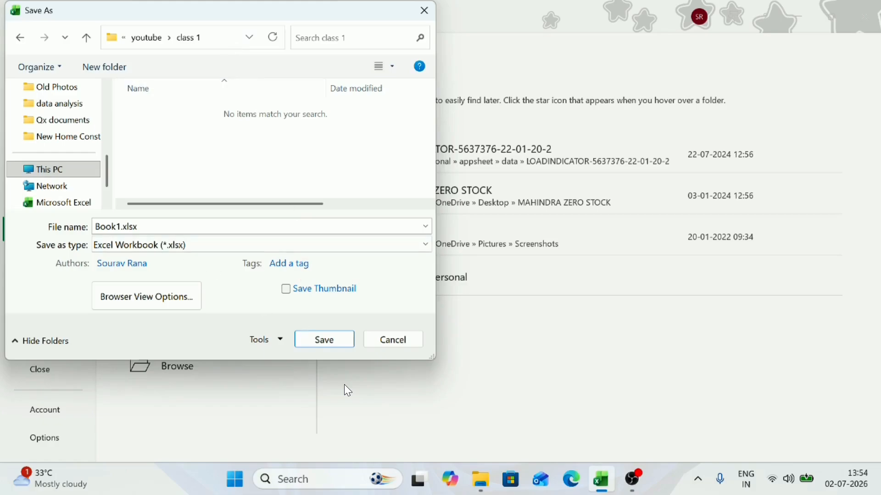
Step: Change the file name to Class 1.xlsx
left_click(116, 226)
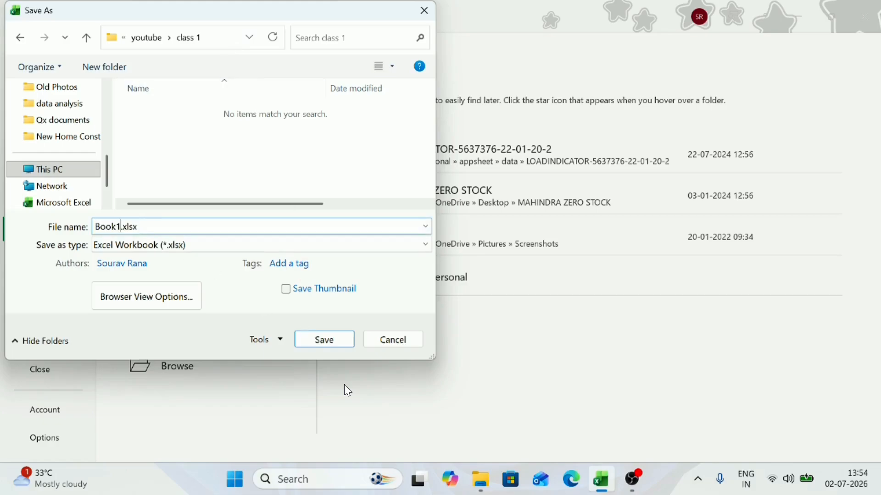
key("BackSpace")
key("BackSpace")
key("BackSpace")
key("BackSpace")
key("BackSpace")
type("Class")
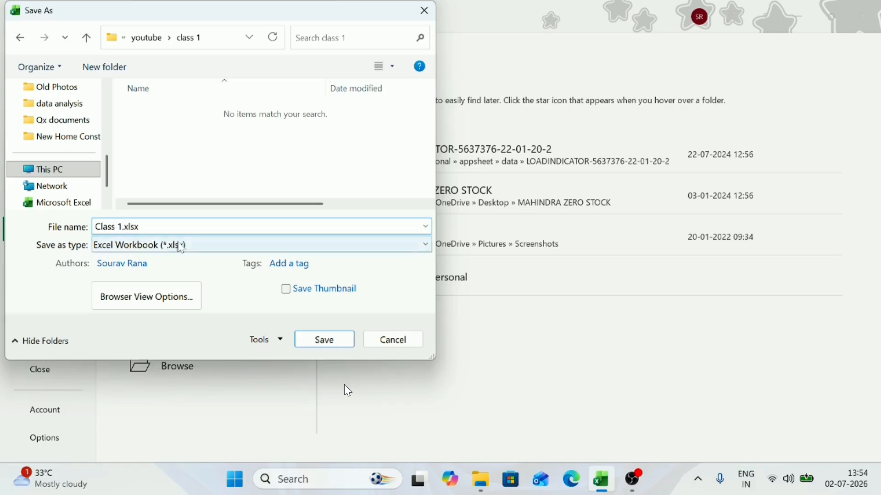
Step: Review the .xlsx extension and the available file types, and save the file as an Excel Workbook (*.xlsx)
left_click(182, 246)
key("Escape")
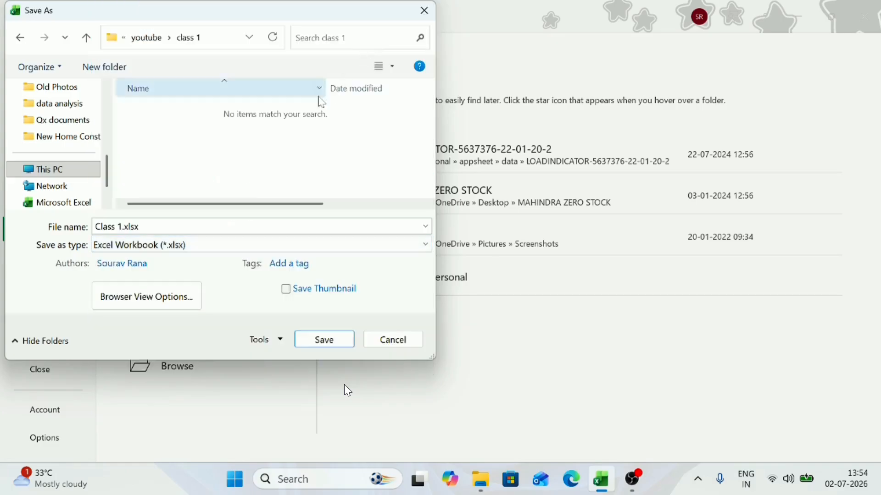
left_click(191, 226)
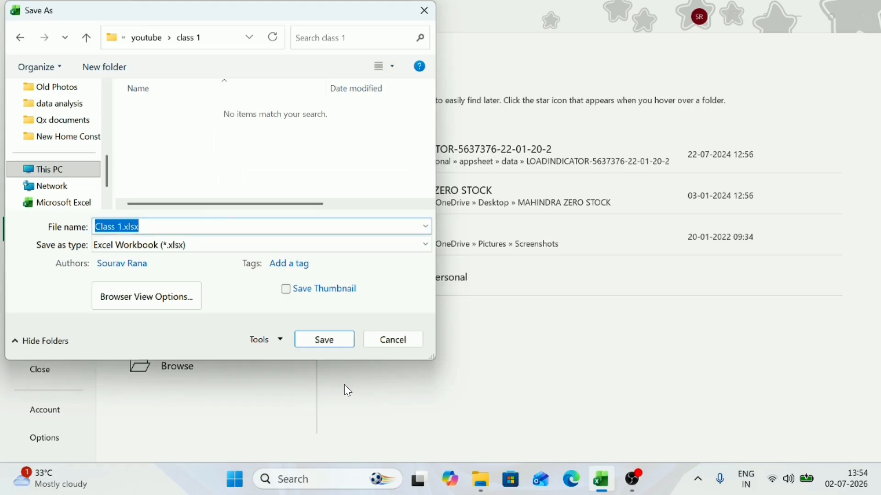
key("End")
key("shift+Left")
key("shift+Left")
key("shift+Left")
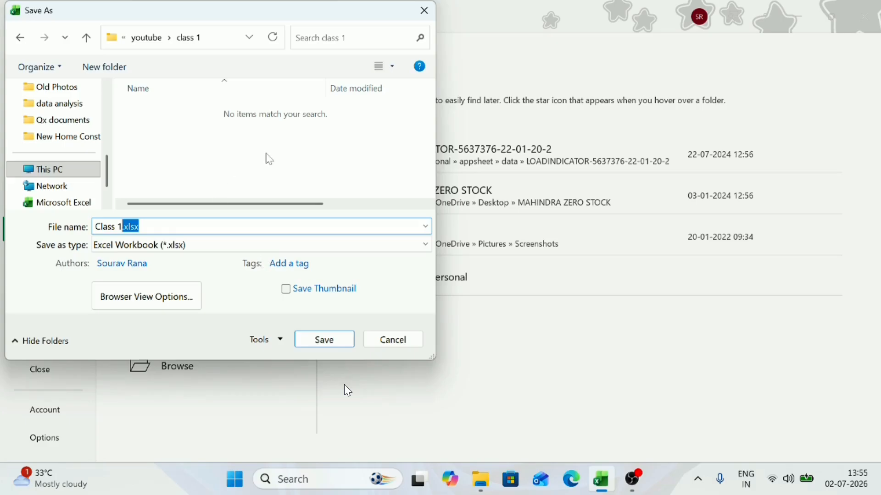
left_click(203, 246)
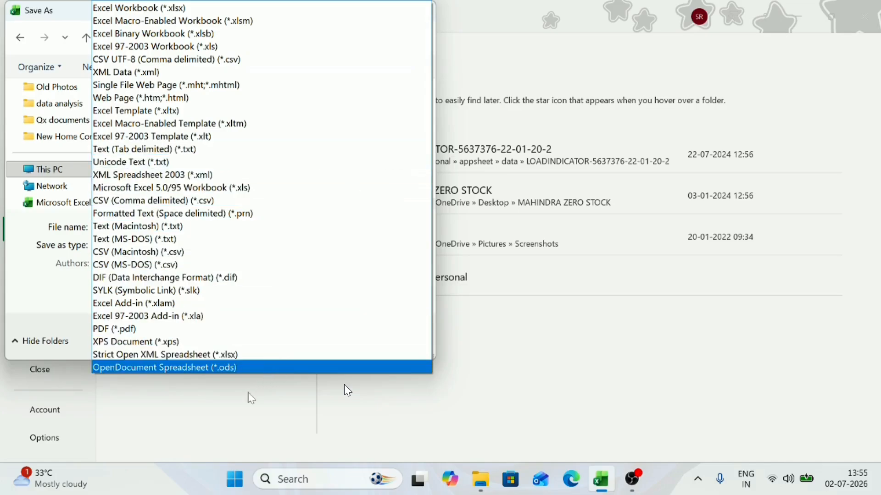
left_click(251, 398)
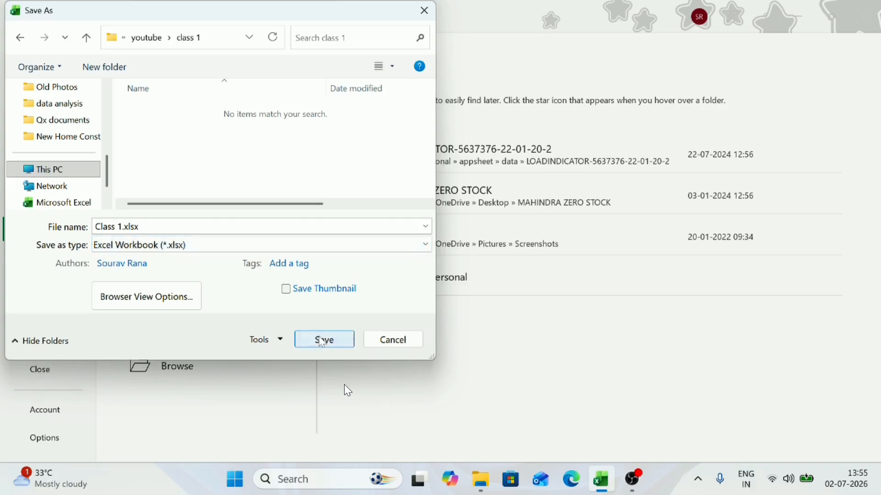
left_click(325, 339)
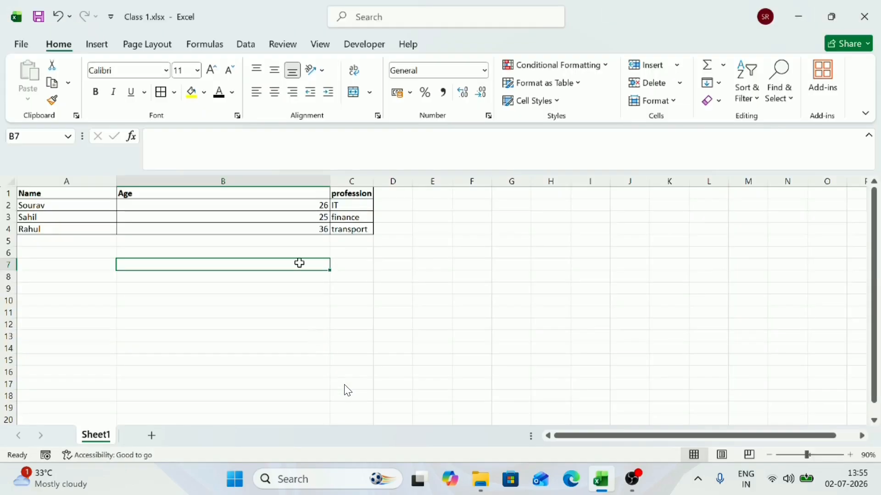
Step: Switch to File Explorer and inspect the saved Class 1.xlsx file in the class 1 folder
left_click(244, 216)
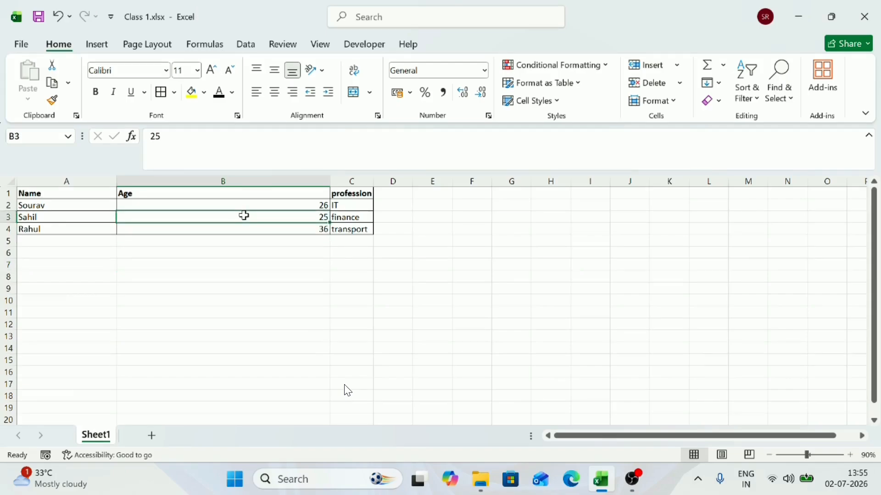
left_click(239, 277)
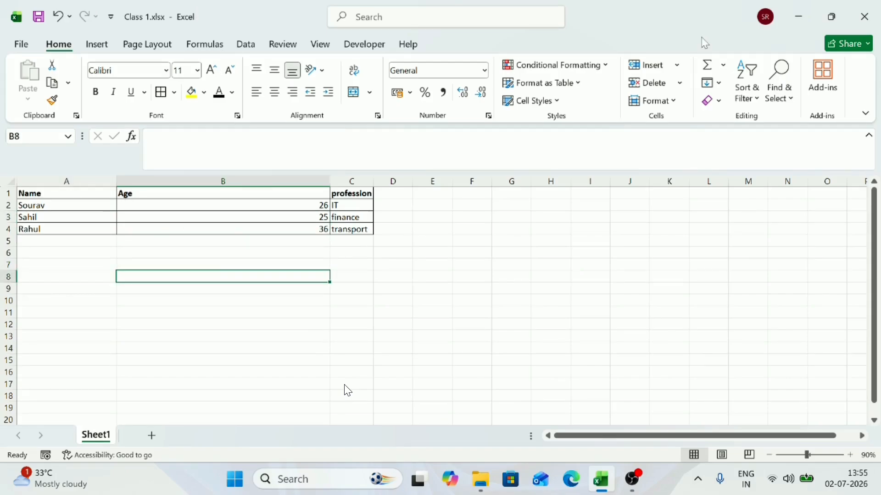
double_click(603, 17)
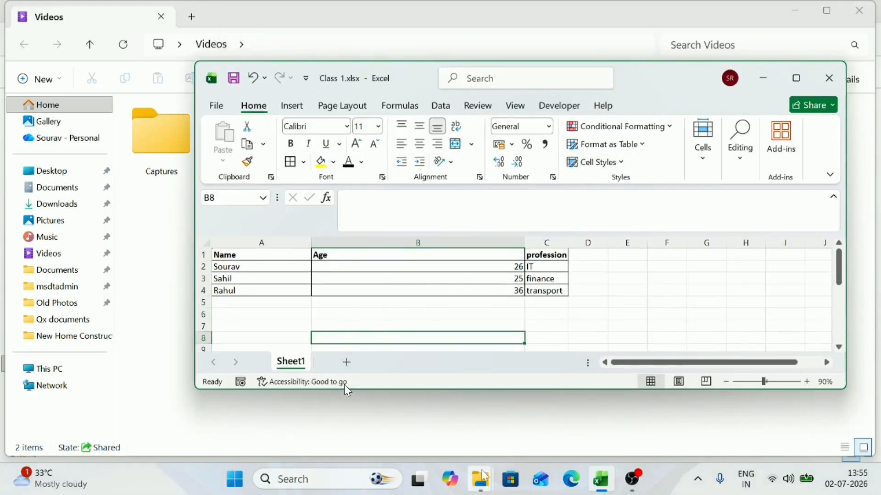
mouse_move(484, 476)
left_click(397, 420)
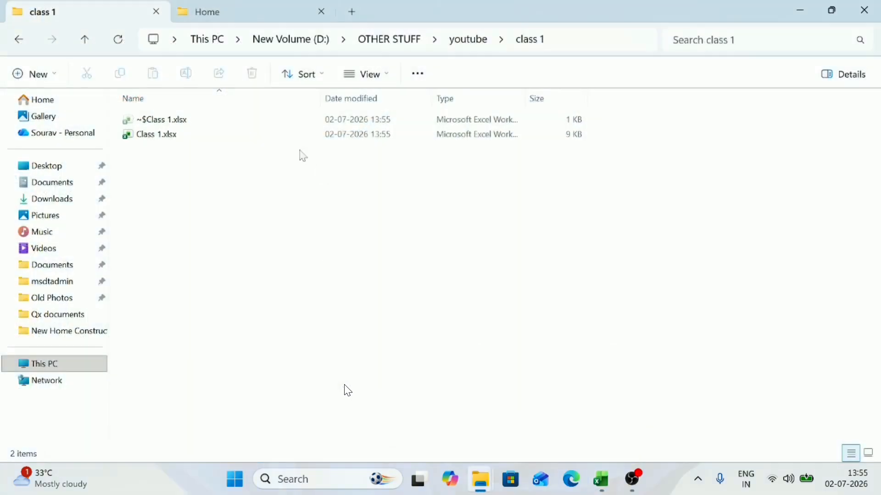
left_click(220, 136)
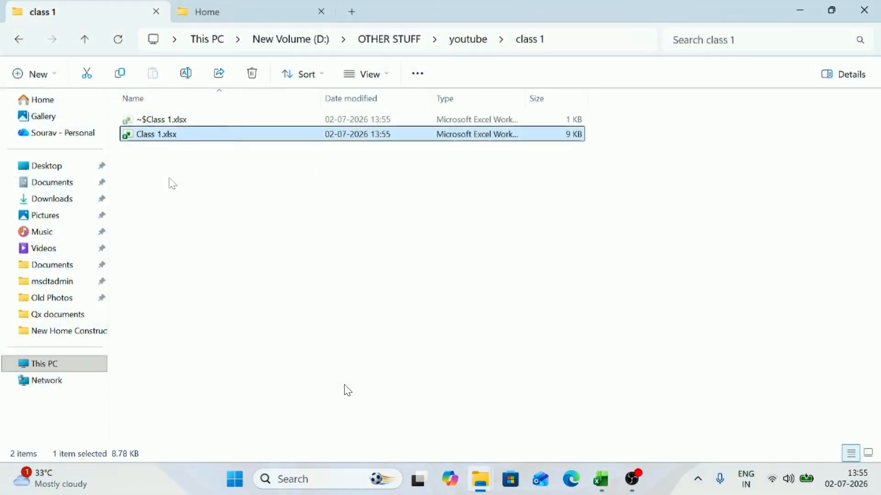
left_click(187, 137)
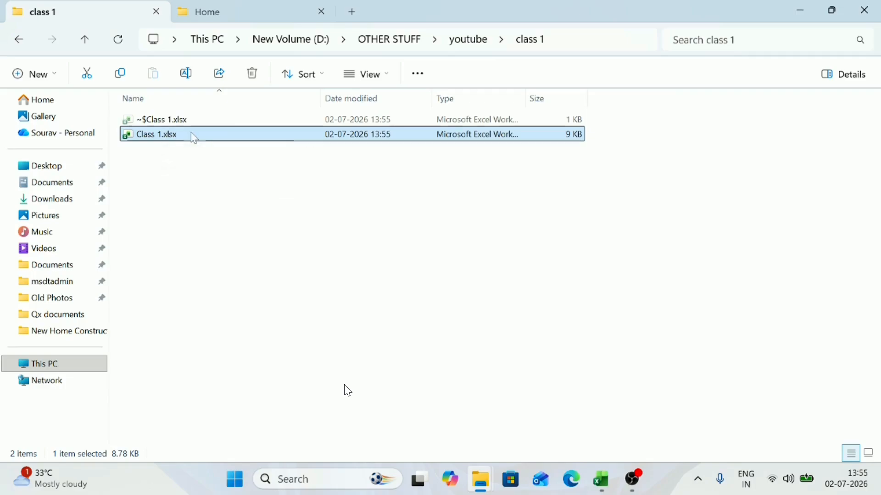
left_click(221, 138)
Step: Switch back to the Class 1 workbook in Excel and maximize its window
mouse_move(609, 482)
left_click(598, 390)
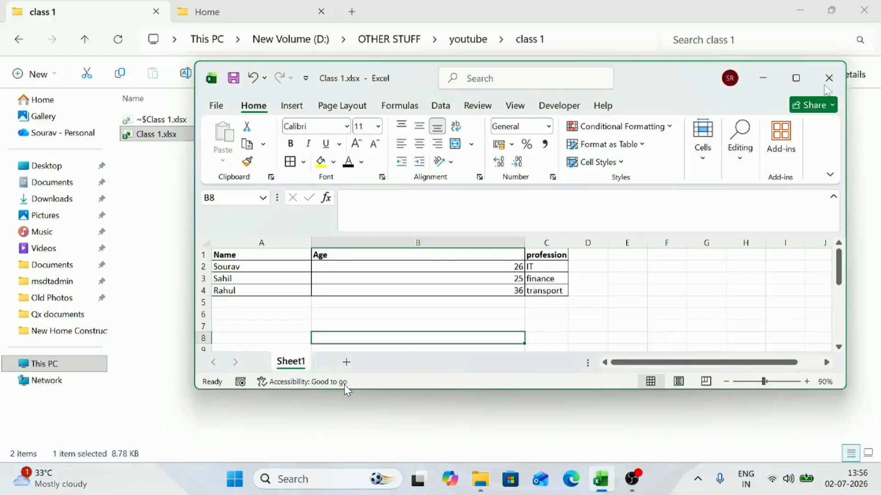
left_click(797, 79)
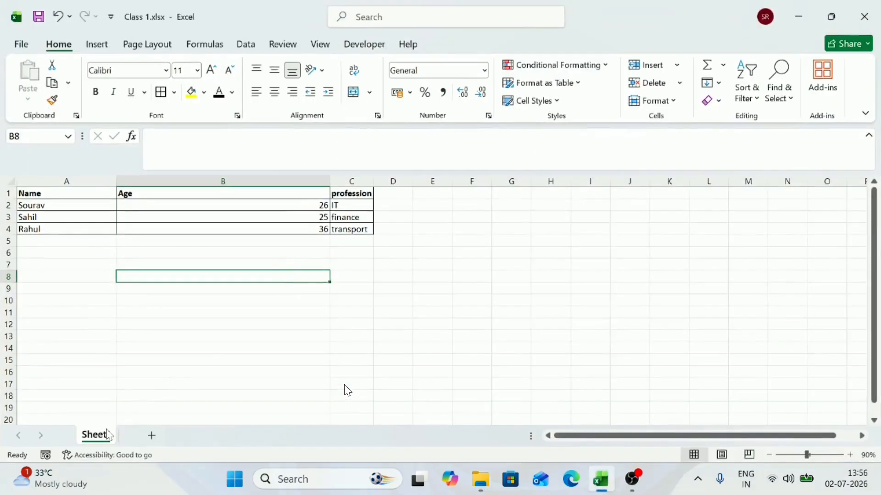
Step: Add a second worksheet and switch between it and Sheet1, ending on Sheet1
left_click(147, 438)
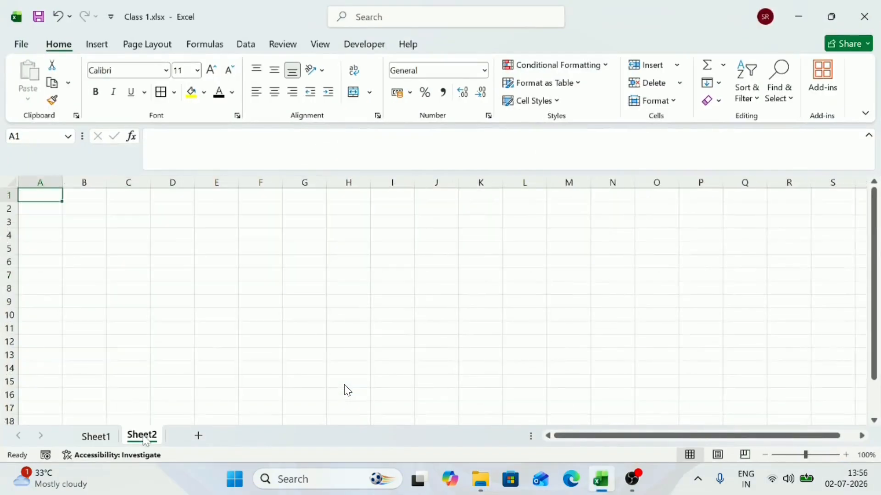
left_click(103, 443)
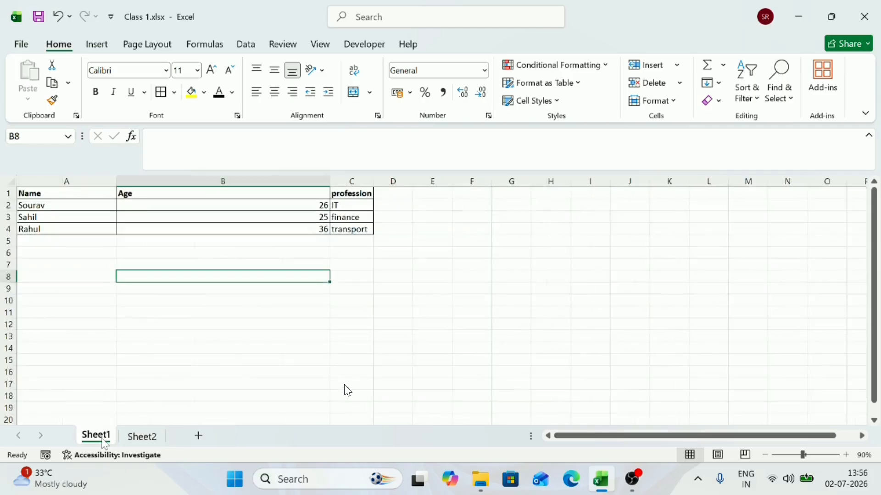
left_click(140, 438)
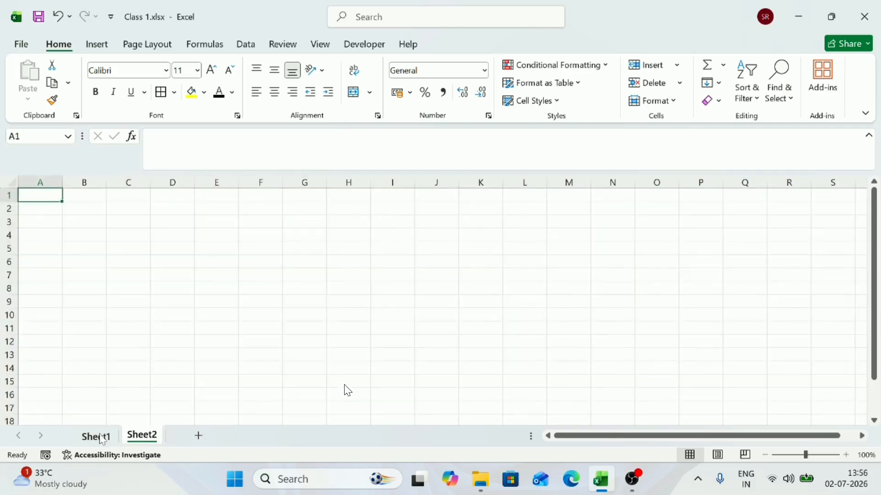
left_click(96, 436)
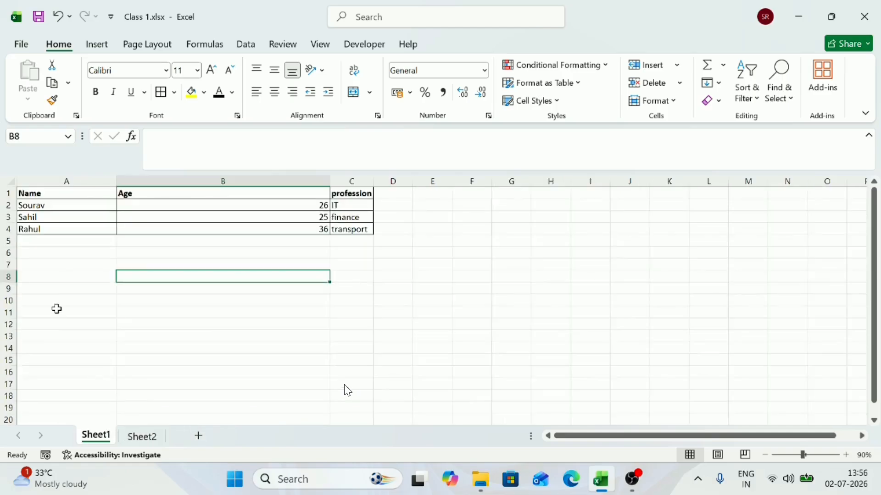
Step: Jump to the last row and last column of Sheet1, and clear the leftover =COLUMN() formula from cell XFD4
left_click(56, 309)
key("ctrl+Down")
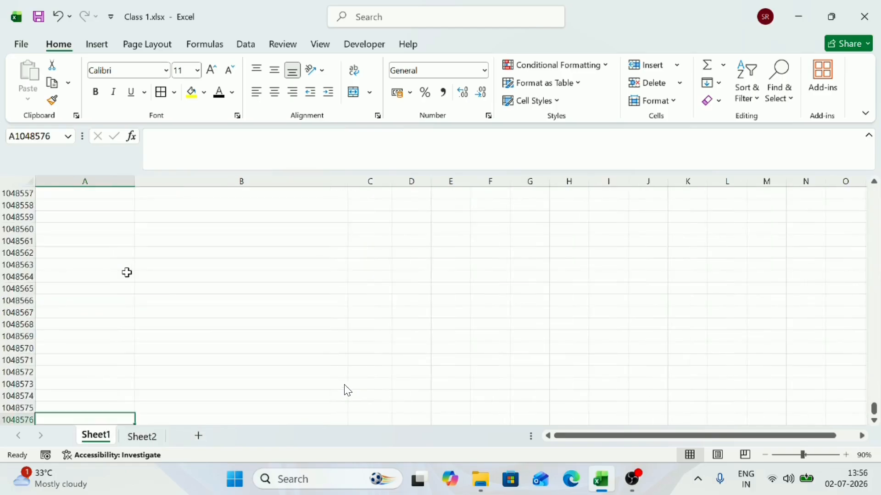
key("ctrl+Up")
key("ctrl+Right")
key("ctrl+Right")
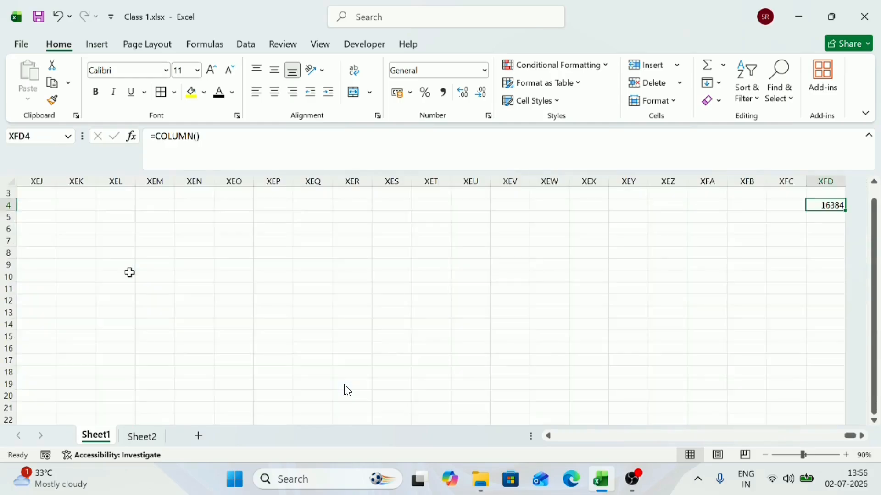
key("BackSpace")
key("Return")
Step: Return to cell A1 of Sheet1 and switch to Sheet2
key("ctrl+Left")
key("ctrl+Up")
key("ctrl+Up")
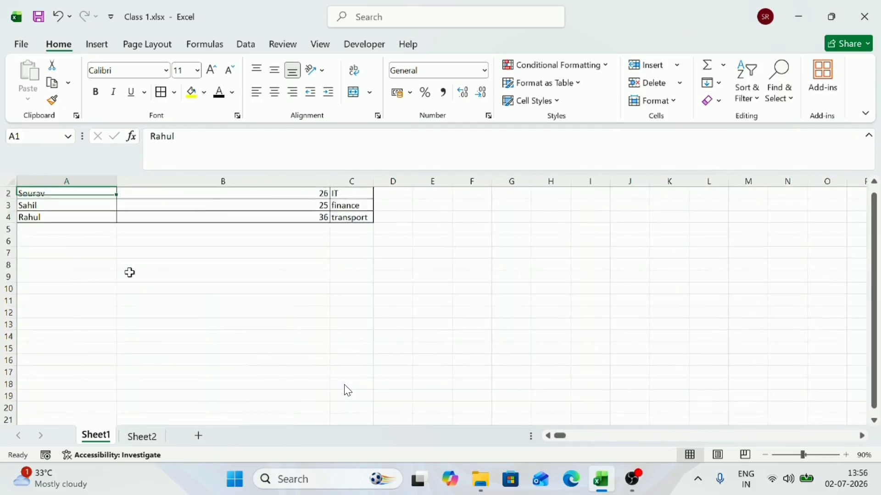
left_click(139, 437)
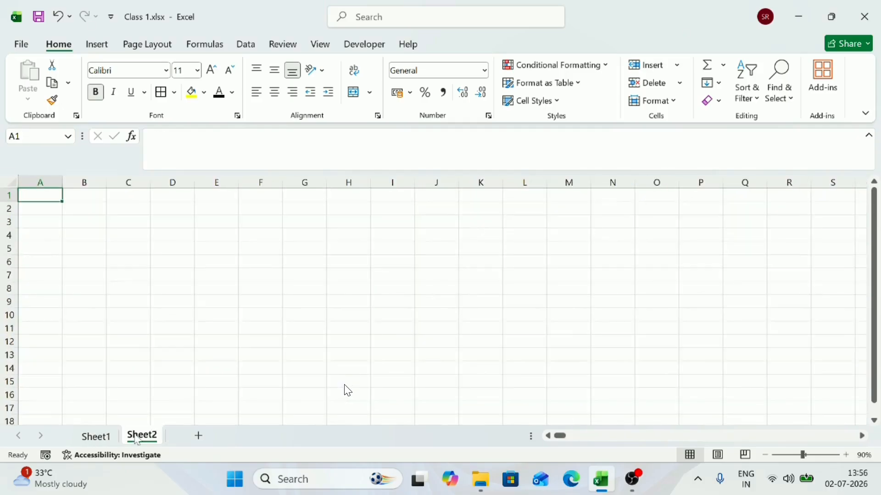
Step: Add a third worksheet to the workbook and rename Sheet1 as Page 1
left_click(199, 436)
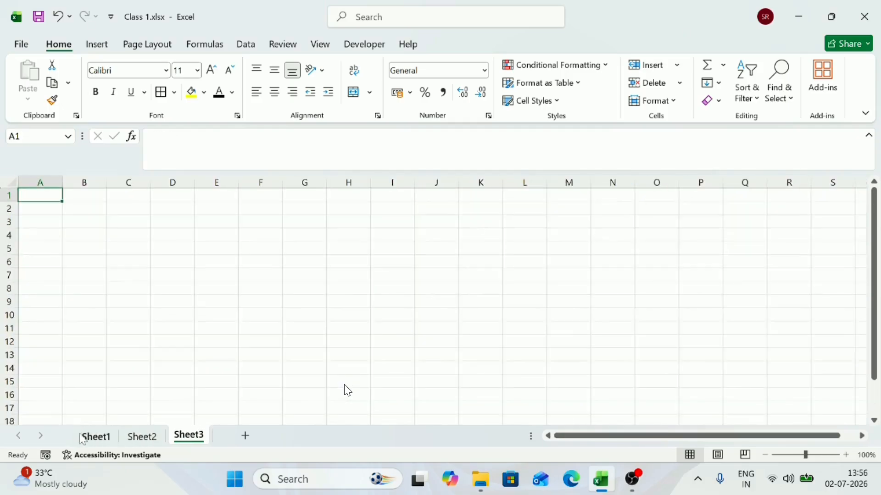
left_click(85, 438)
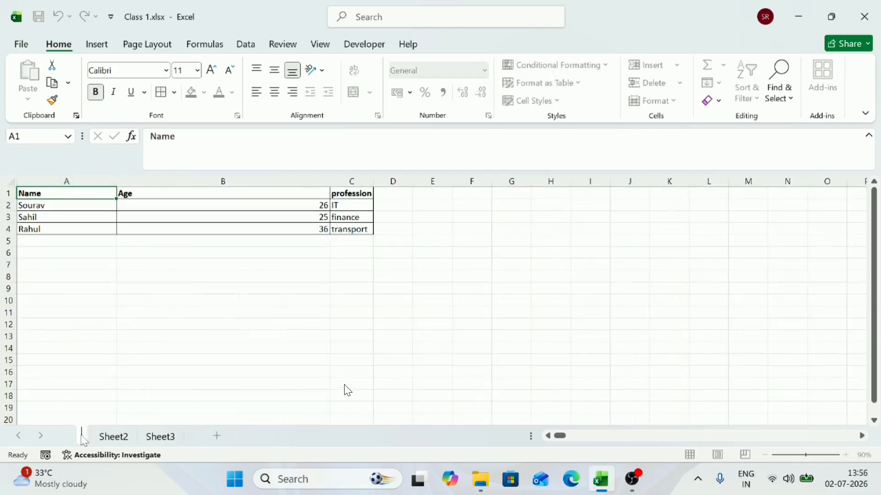
type("Page 1")
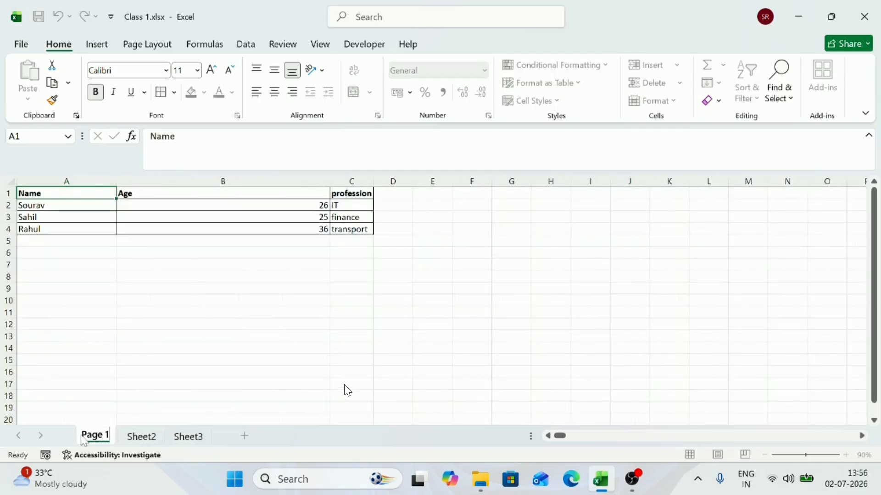
Step: Rename Sheet2 as Page 2
double_click(154, 438)
key("BackSpace")
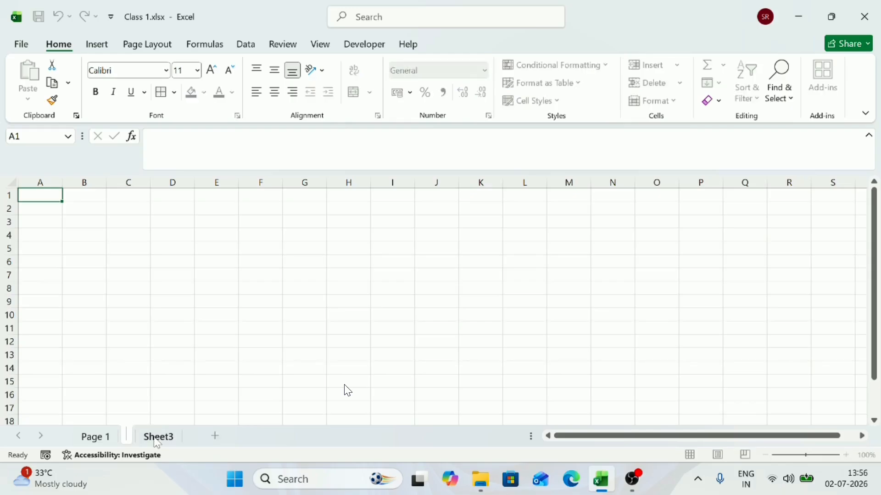
type("Page 2")
key("Return")
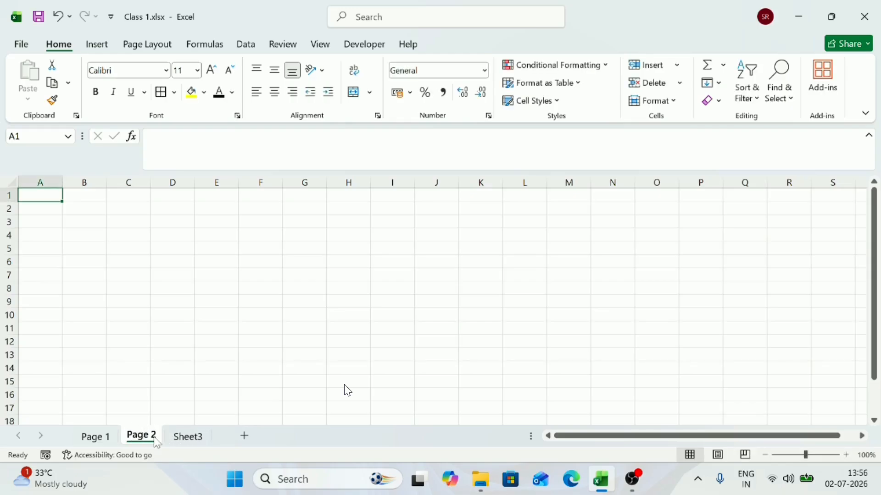
Step: Return to the Page 1 sheet and select the Name and Age columns of the table, cells A1:B4
left_click(95, 436)
left_click(120, 292)
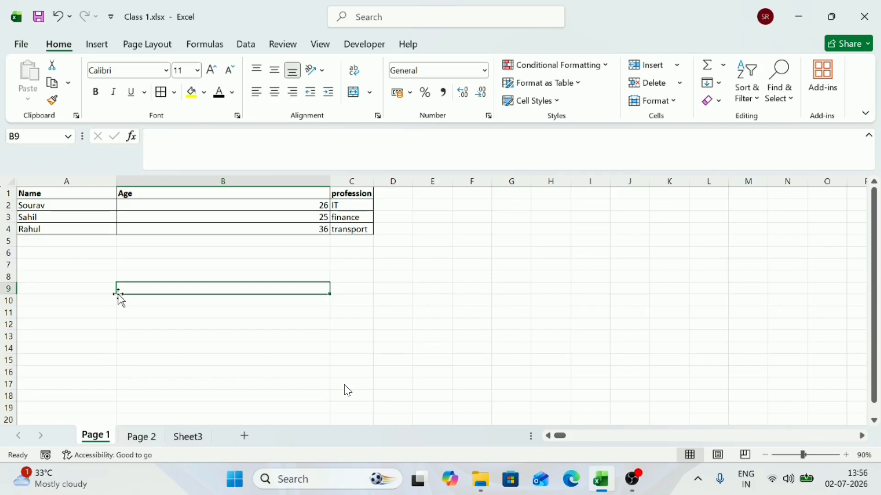
left_click_drag(86, 192, 324, 229)
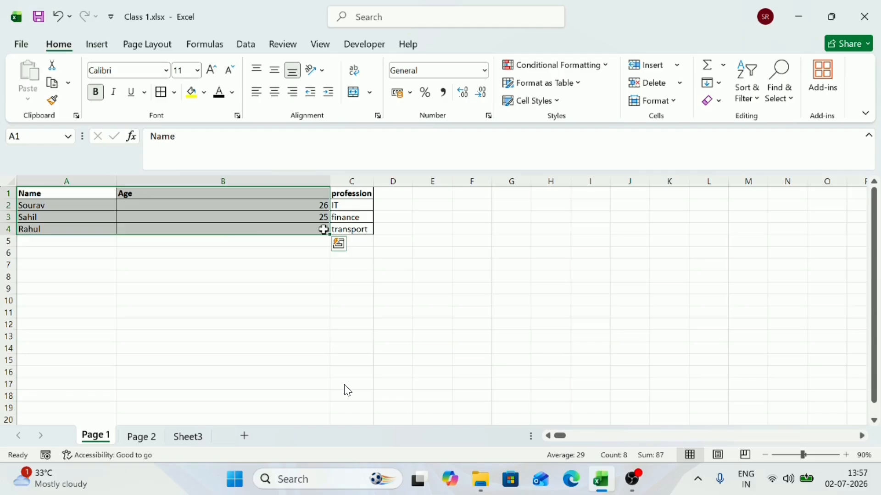